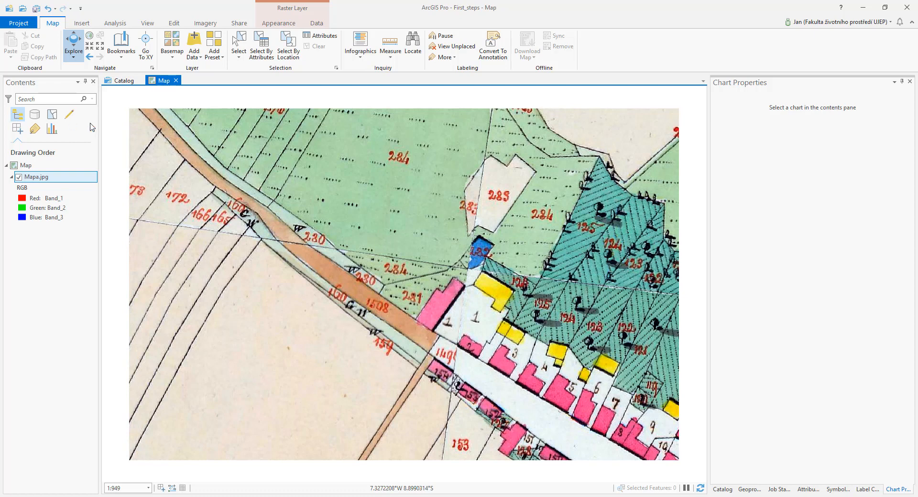
Expand the project's folder connections in the catalog down to the contents of the First_steps folder
click(121, 82)
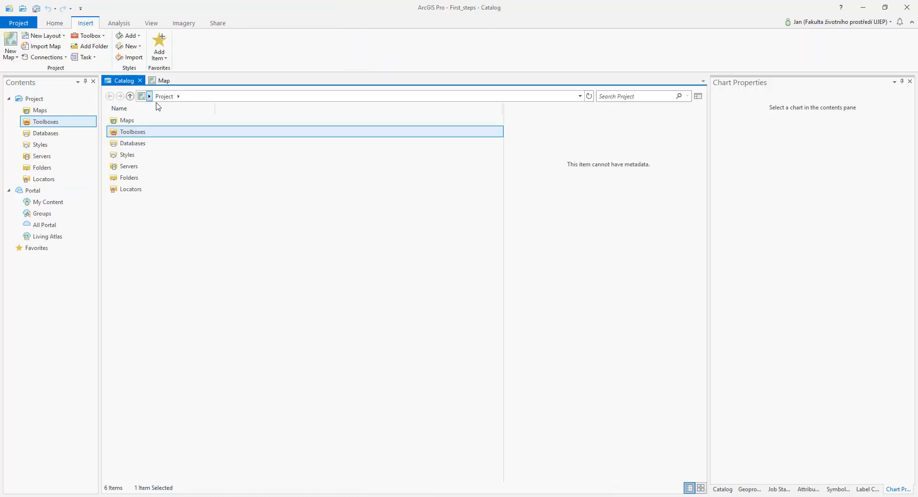
click(722, 490)
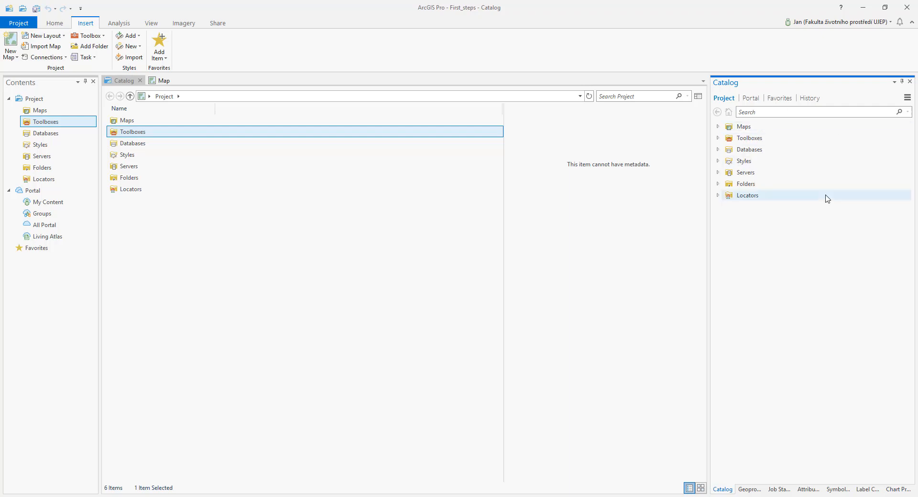
click(718, 184)
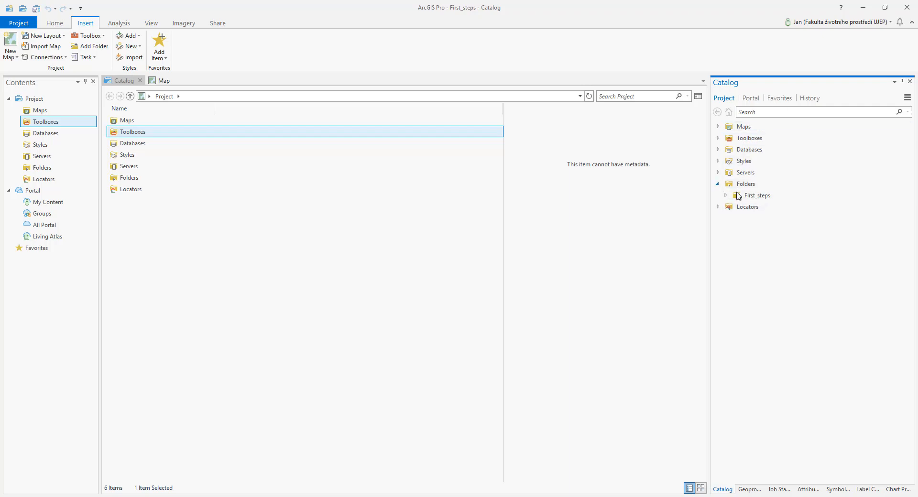
click(726, 196)
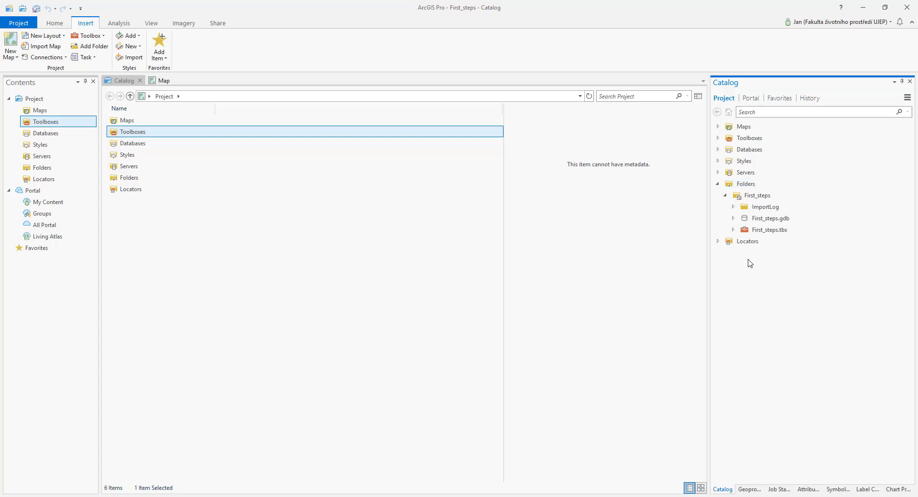
click(756, 197)
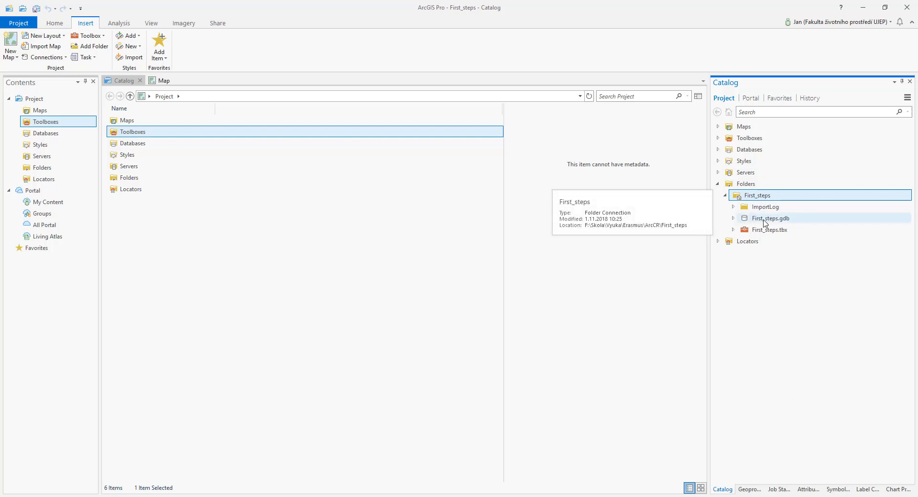
mouse_move(771, 221)
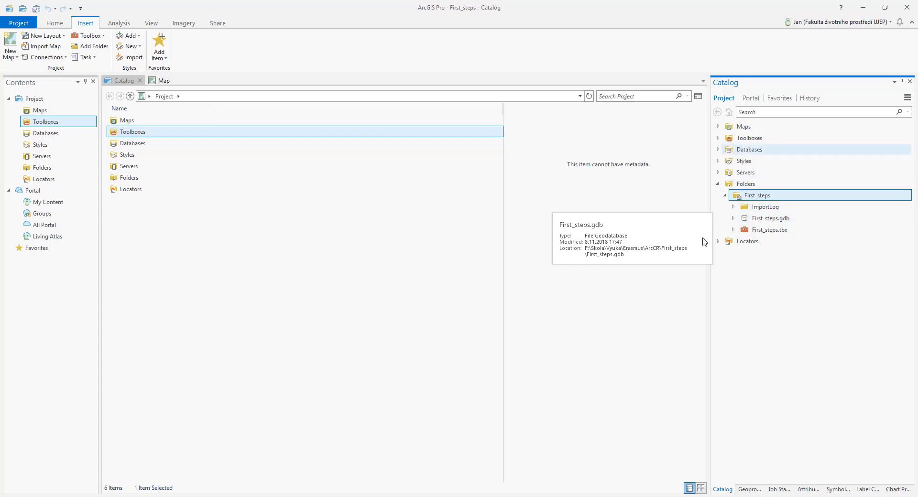
Create a new file geodatabase named LandUse.gdb in the First_steps folder
right_click(755, 199)
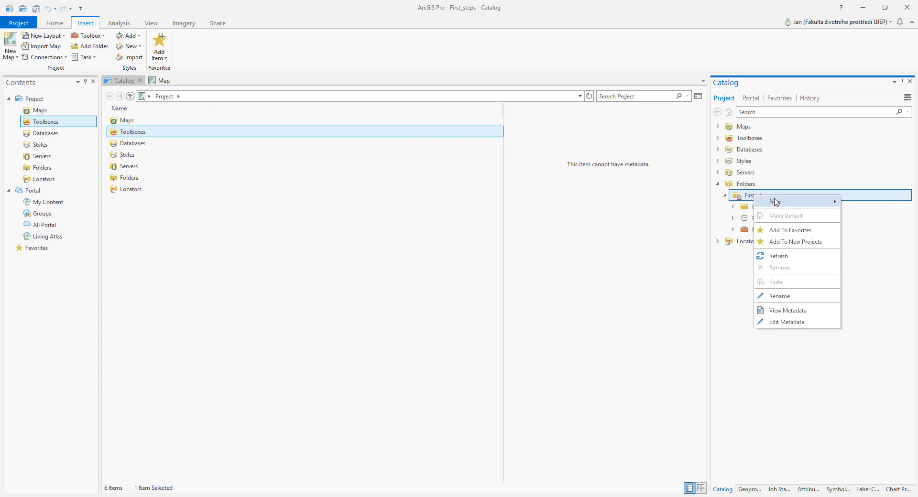
mouse_move(774, 202)
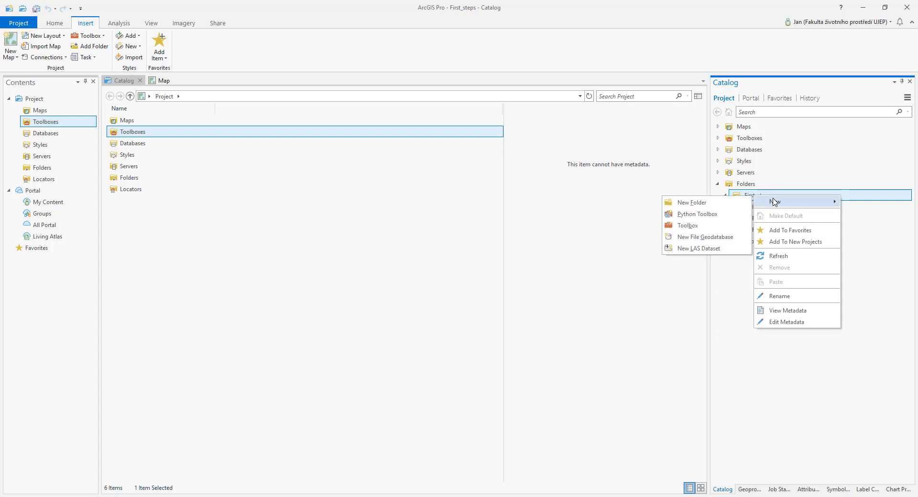
click(708, 239)
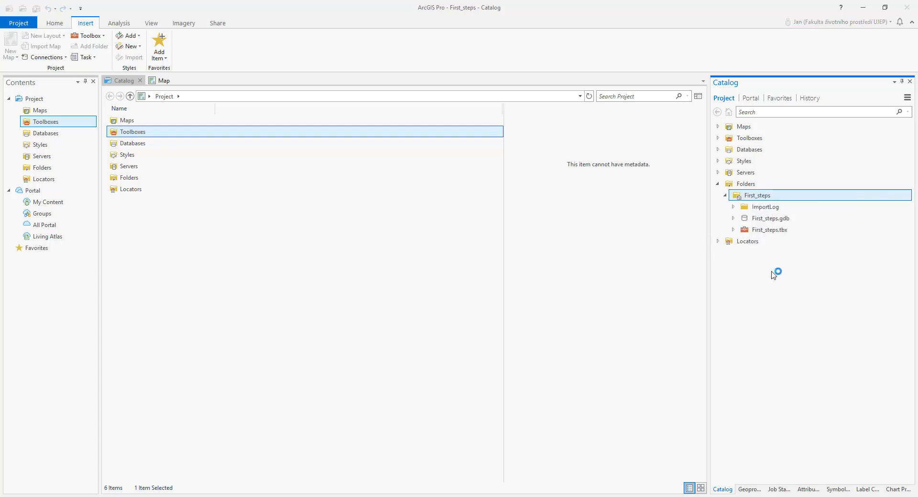
key(Home)
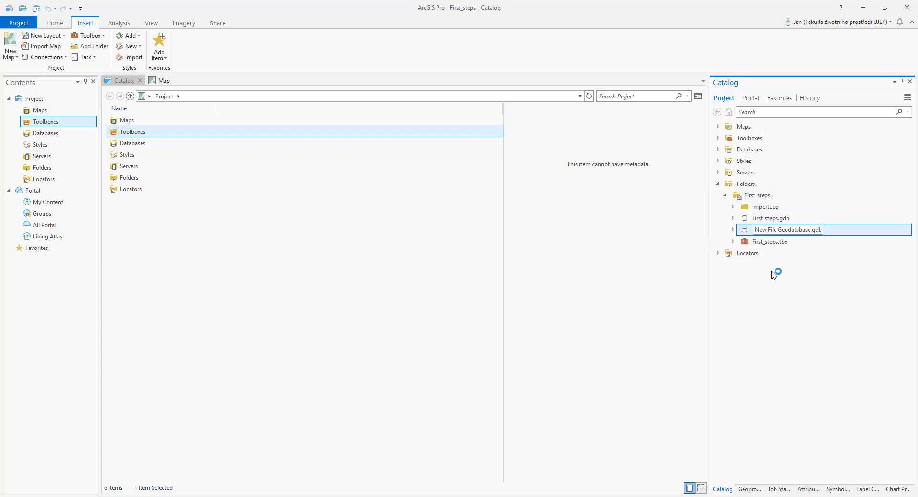
key(Delete)
key(Delete)
key(Delete)
key(Delete)
key(Delete)
key(Delete)
key(Delete)
key(Delete)
key(Delete)
key(Delete)
key(Delete)
key(Delete)
key(Delete)
key(Delete)
key(Delete)
key(Delete)
key(Delete)
key(Delete)
key(Delete)
key(Delete)
text(Lan)
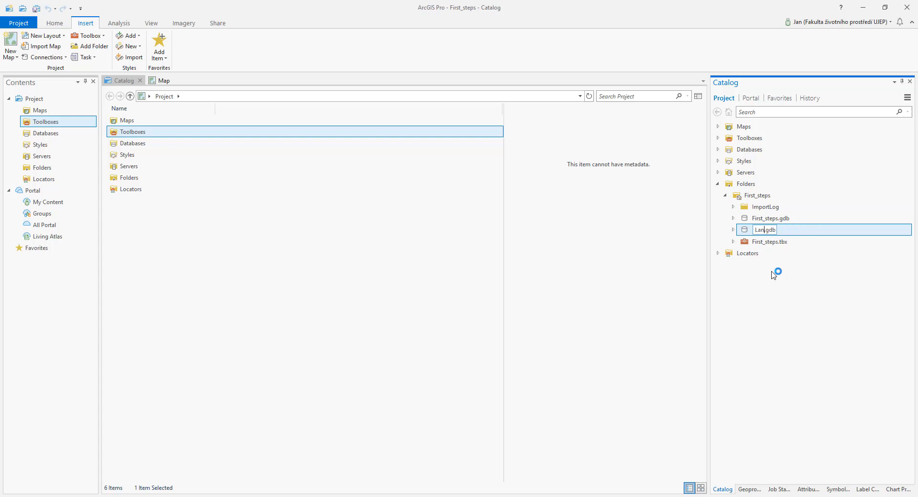
text(dUse)
key(Return)
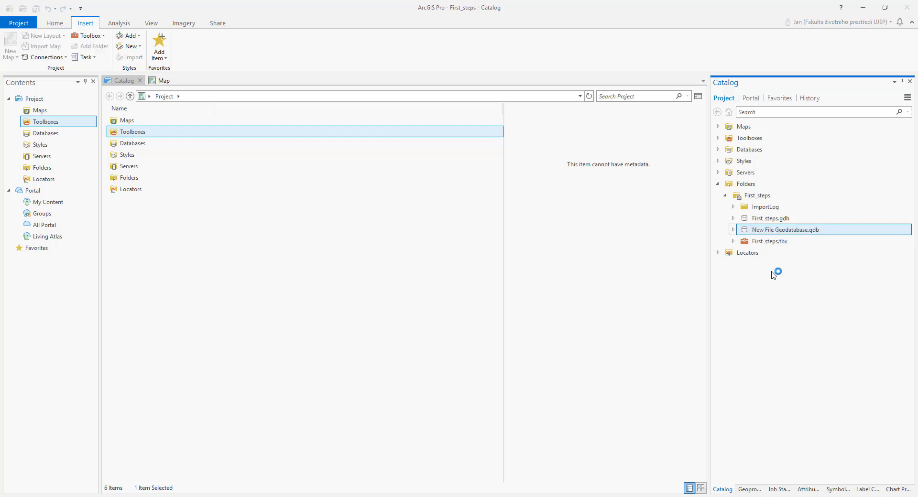
Set up a new feature dataset in LandUse.gdb with the name Data
right_click(771, 231)
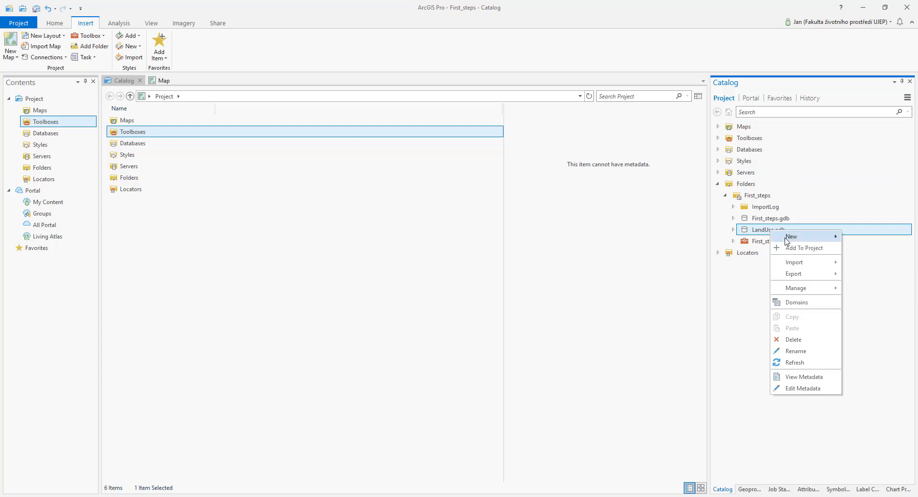
mouse_move(786, 238)
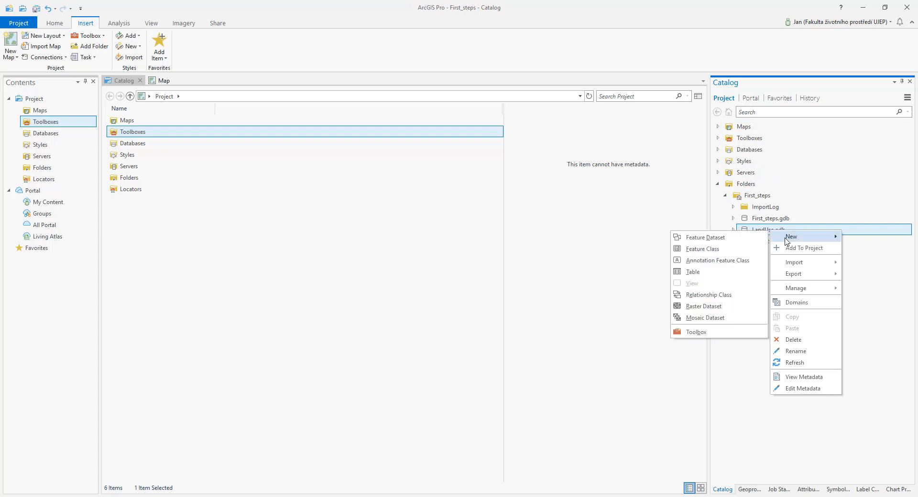
click(711, 242)
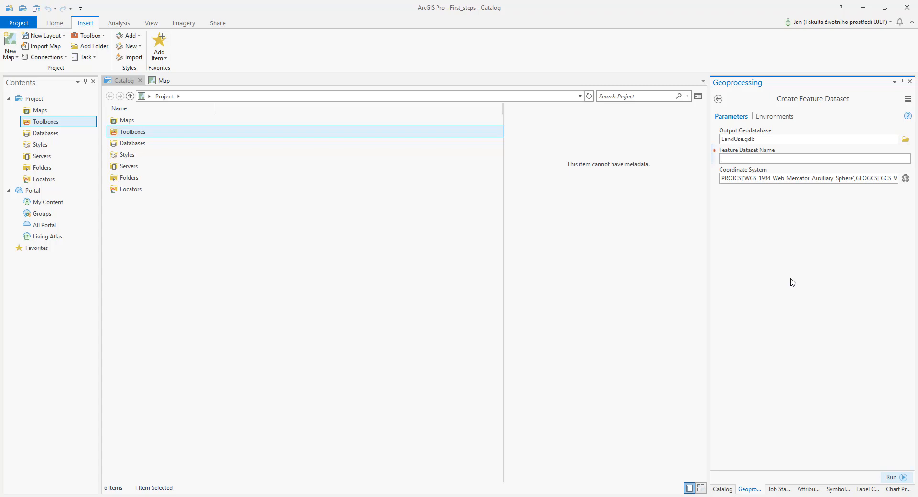
text(Data)
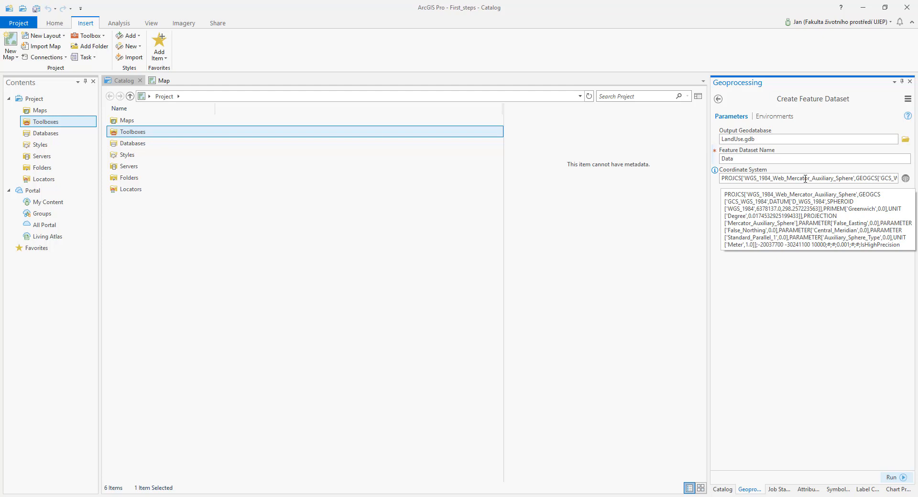
Set the feature dataset's coordinate system to S-JTSK Krovak East North and run its creation
click(904, 178)
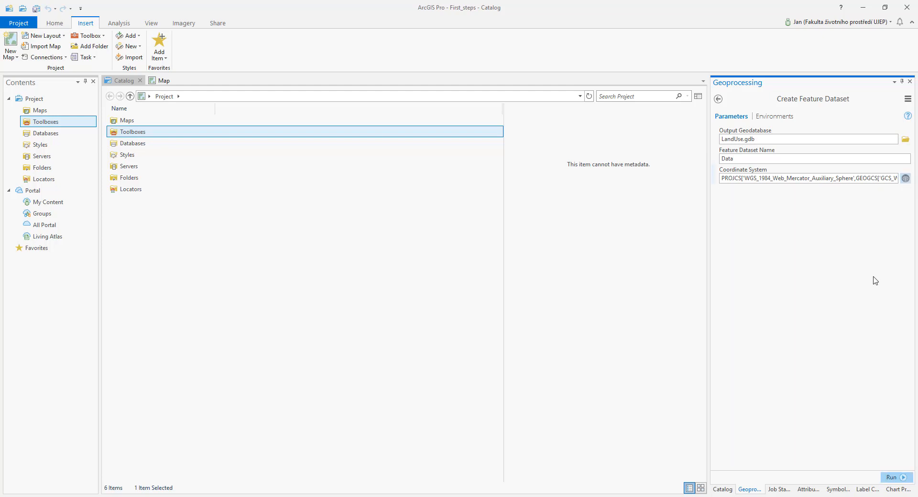
click(906, 180)
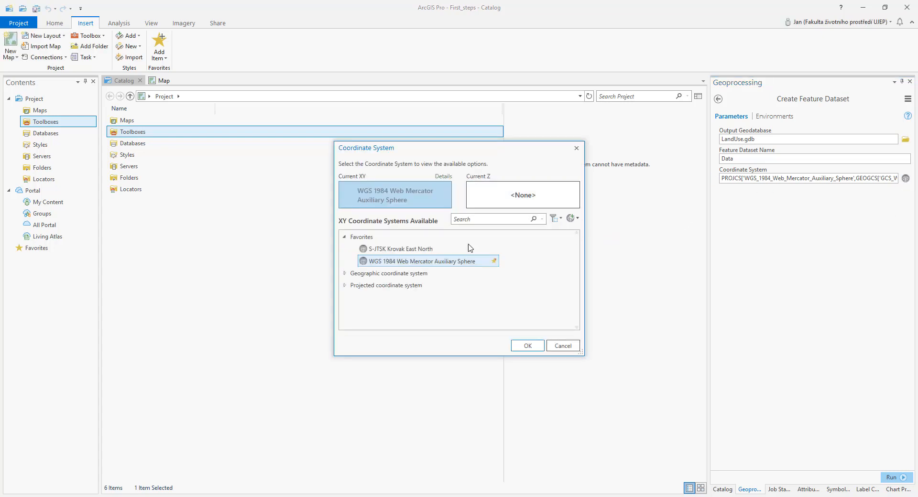
click(412, 249)
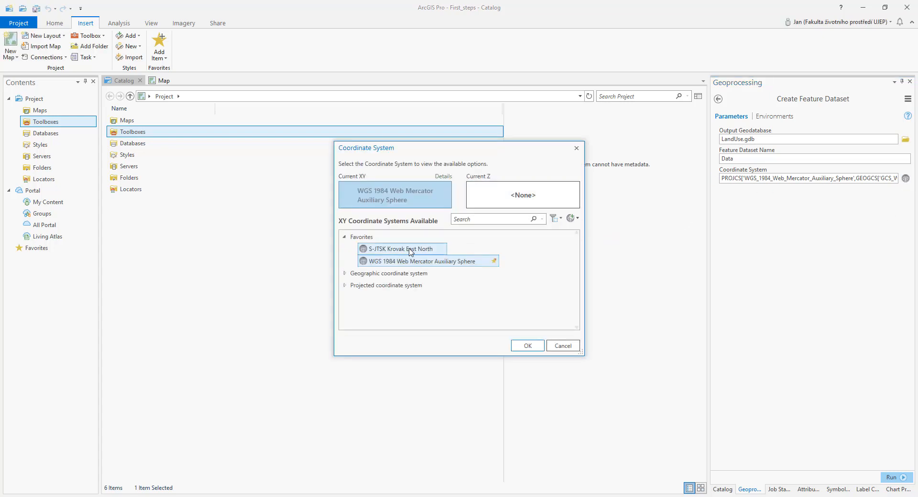
click(528, 346)
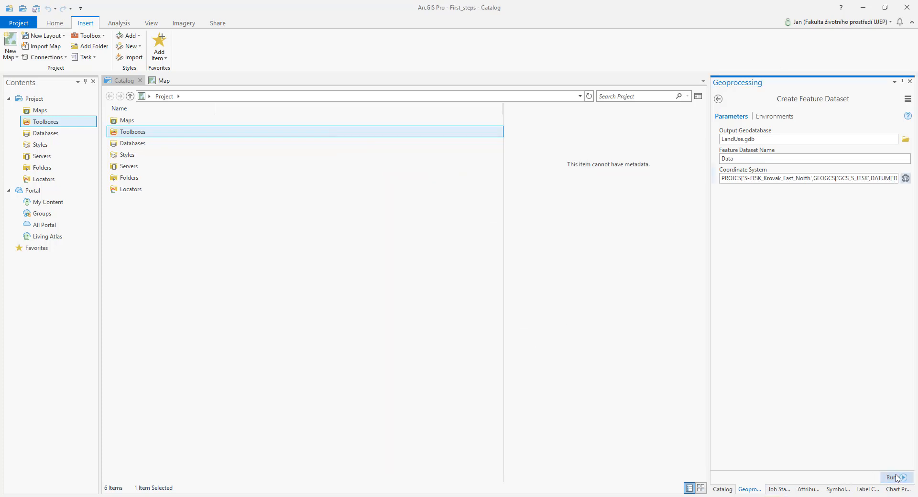
click(894, 477)
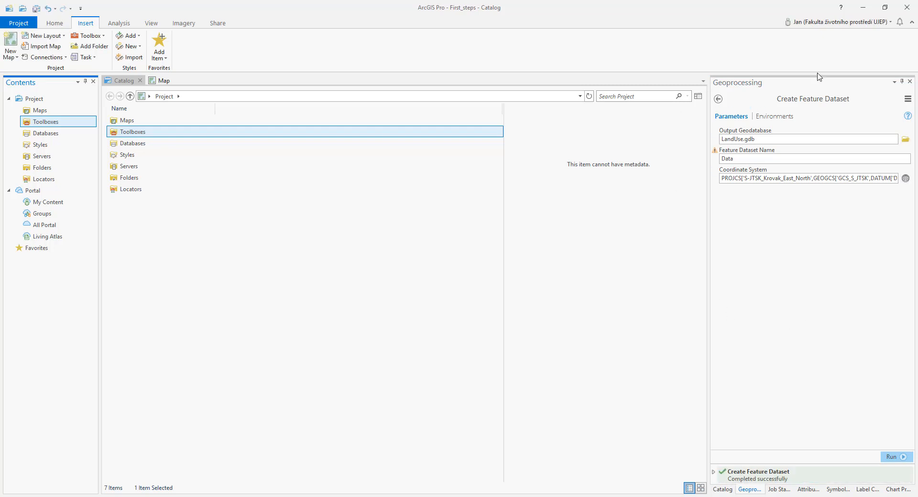
Expand LandUse.gdb in the catalog and start a new feature class inside the Data feature dataset
click(721, 489)
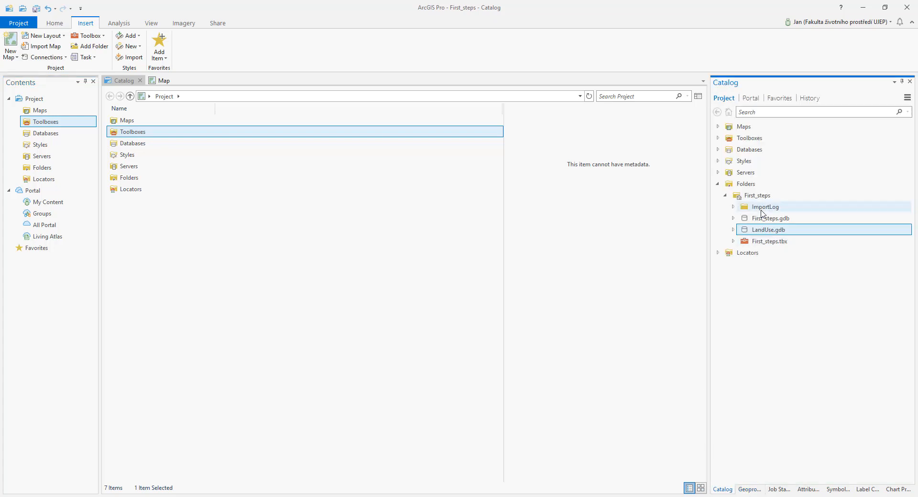
click(733, 230)
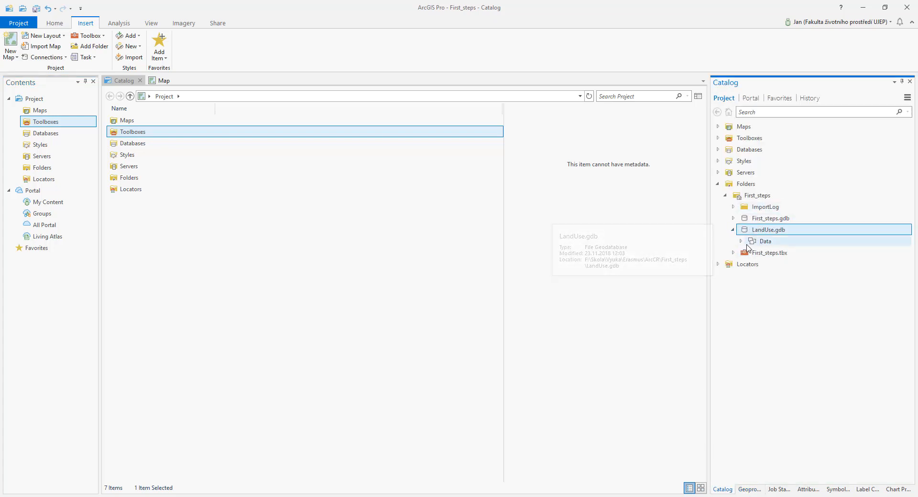
click(741, 241)
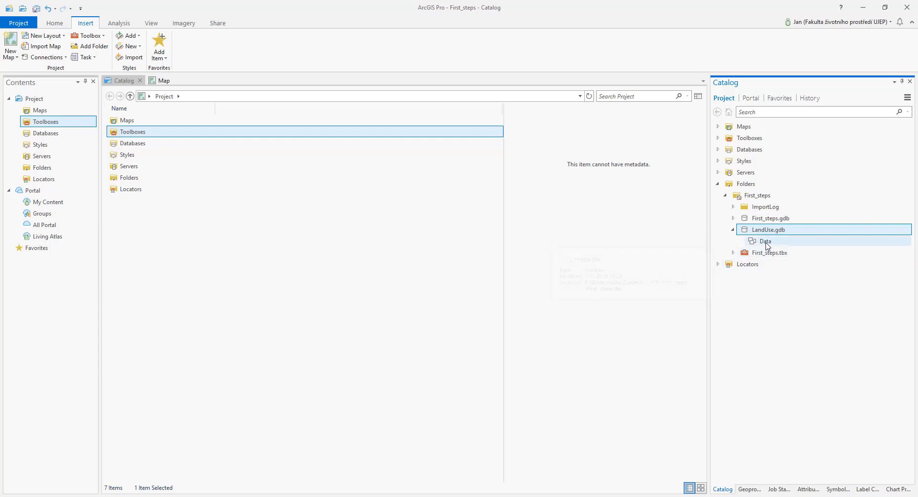
click(766, 242)
right_click(766, 244)
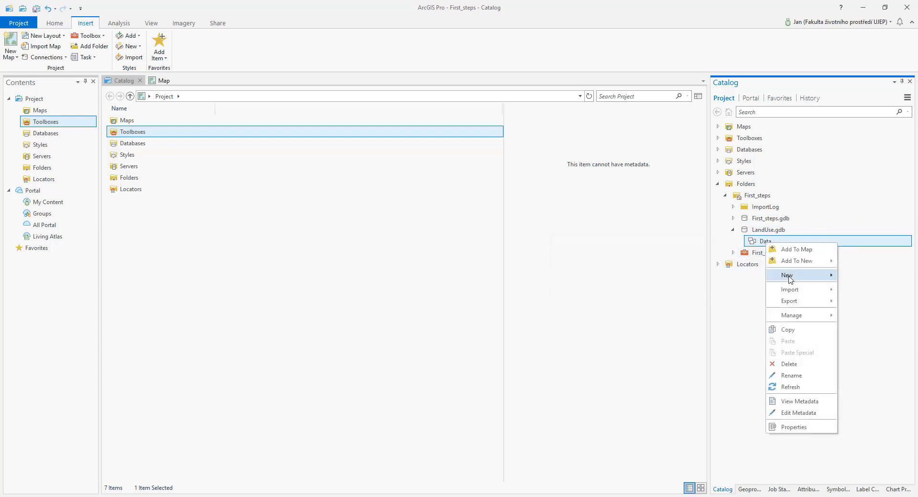
mouse_move(790, 280)
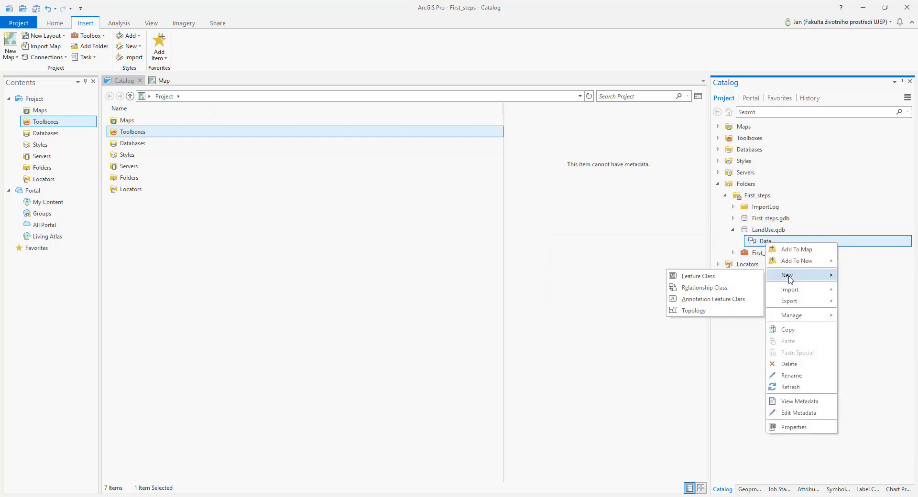
click(698, 279)
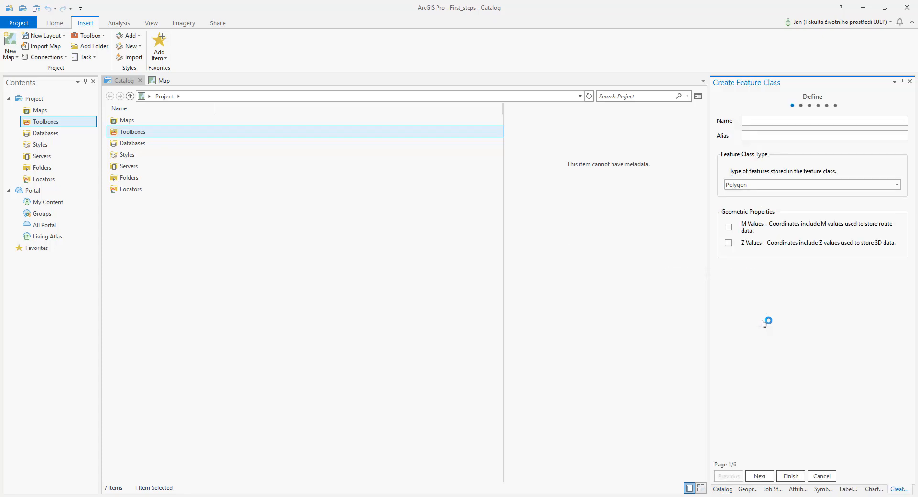
Define the feature class with the name LandUse and the Polygon type, and continue to the field definitions
click(770, 122)
text(LandUse)
click(751, 136)
click(750, 137)
click(898, 187)
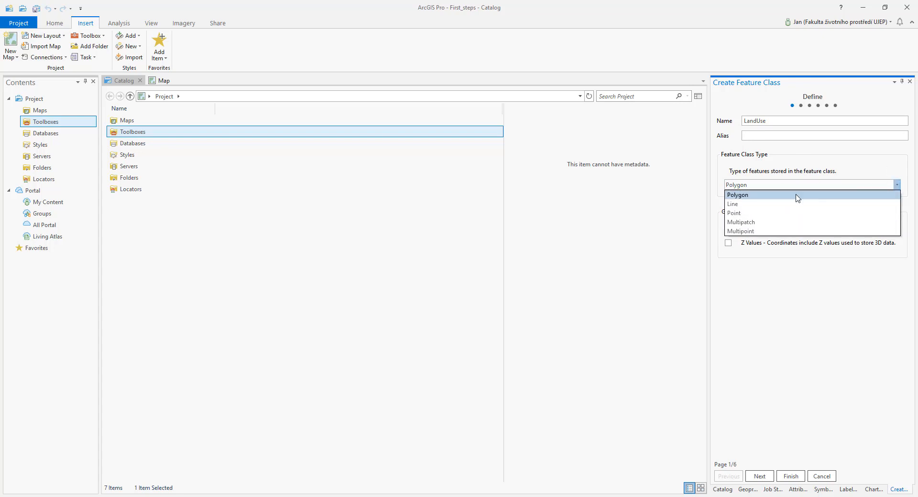
click(754, 197)
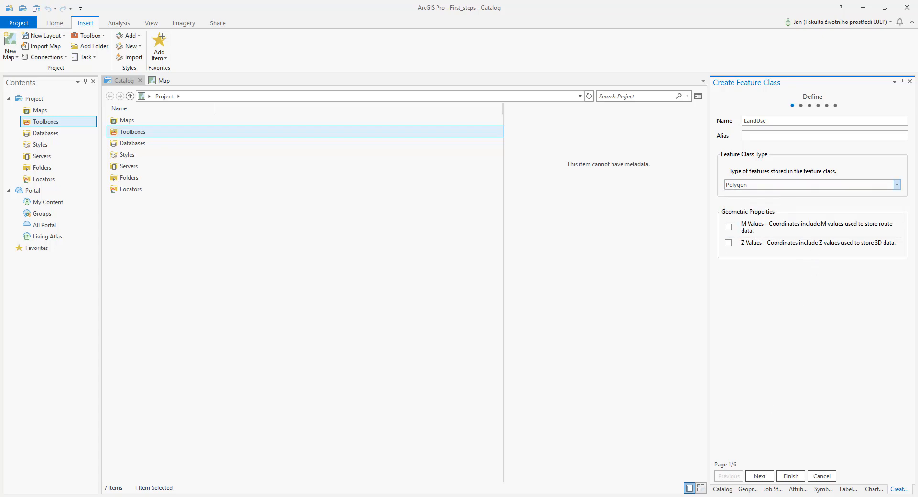
click(760, 476)
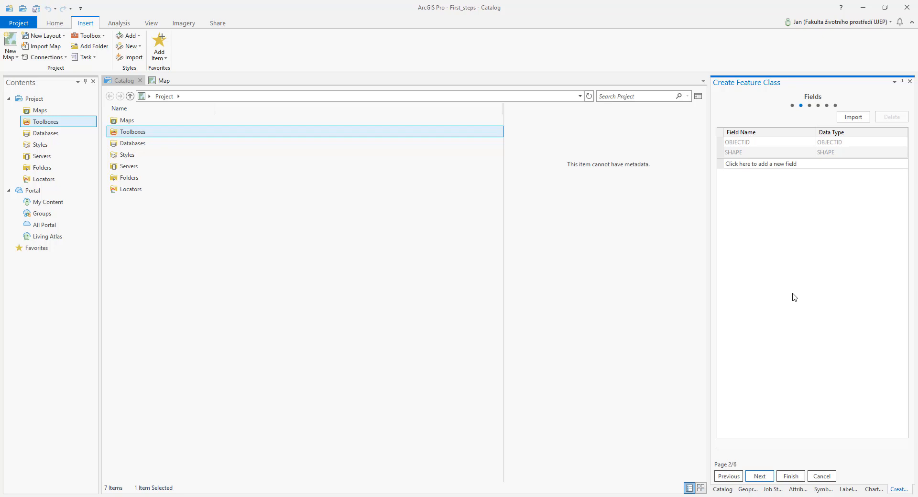
Add a field named TYPE with the Short Integer data type and continue to the spatial reference
click(750, 167)
text(TYPE)
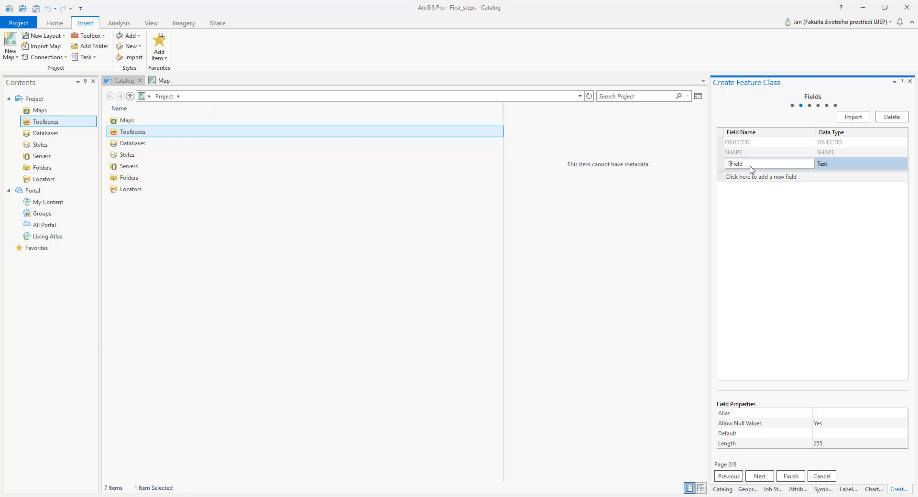
key(Delete)
key(Delete)
click(843, 165)
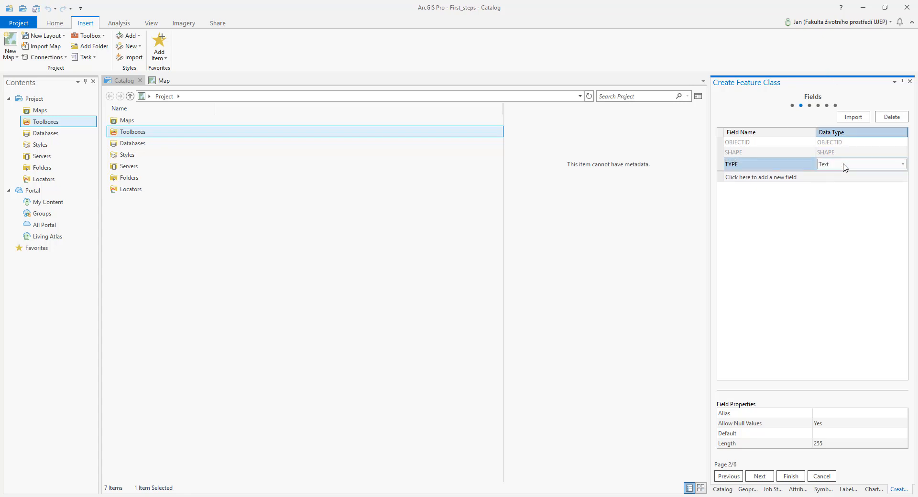
click(902, 165)
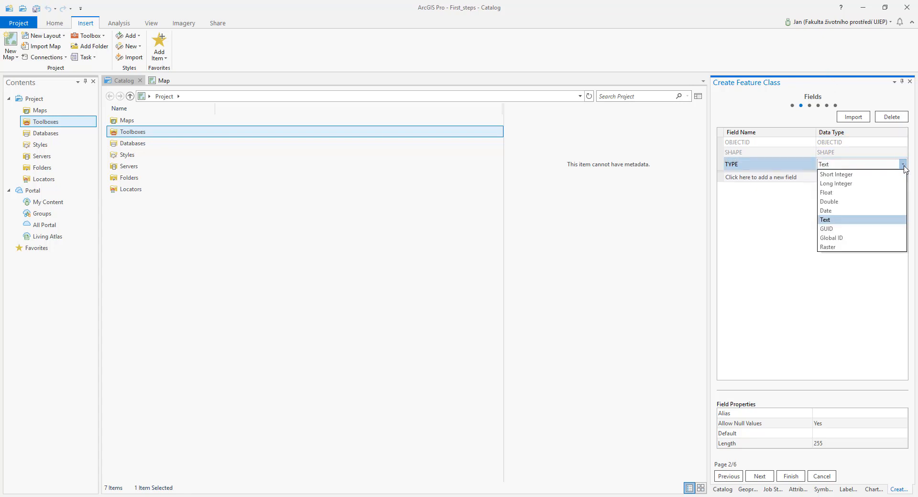
click(875, 176)
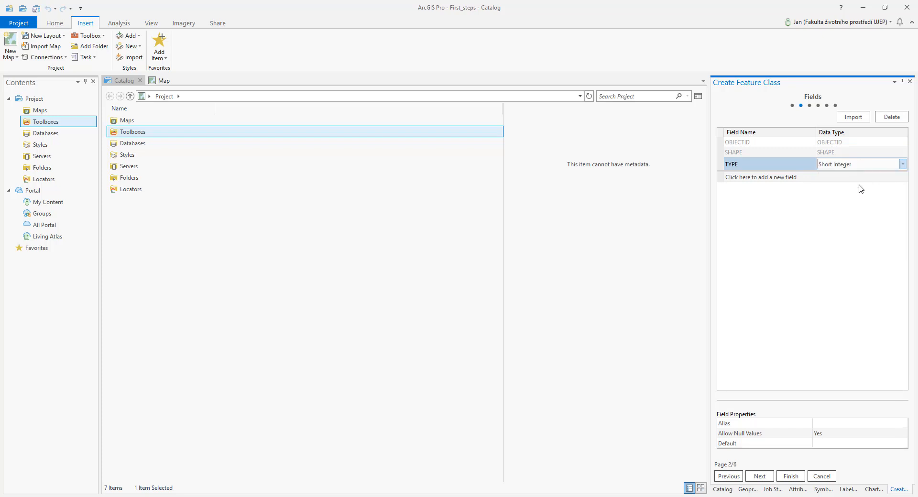
click(766, 477)
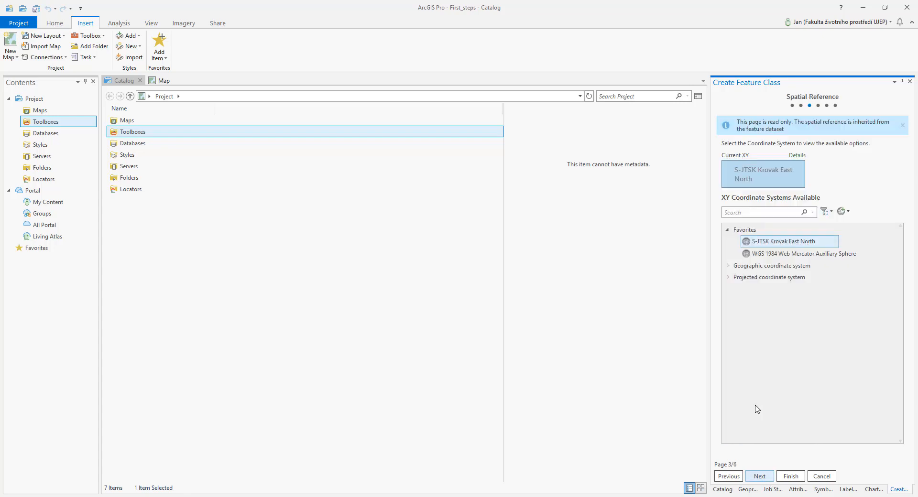
Accept the inherited spatial reference, tolerance and resolution with default storage, and finish creating the LandUse feature class
click(760, 479)
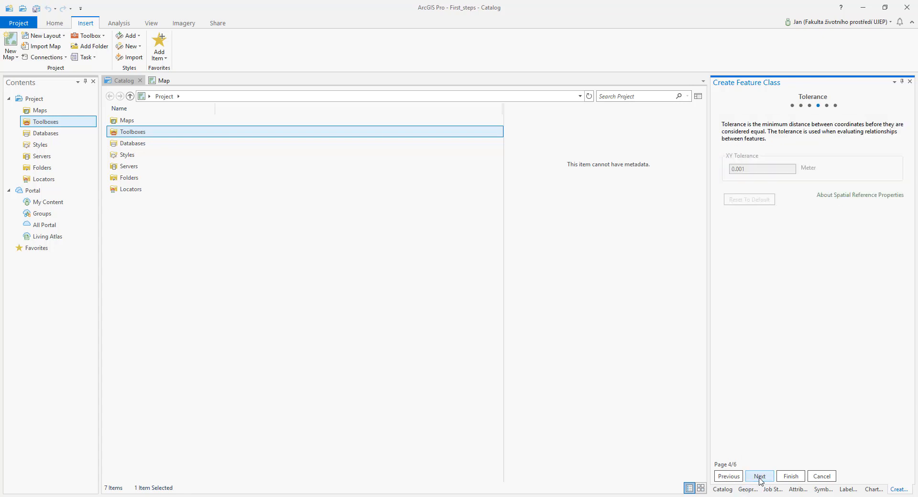
click(760, 478)
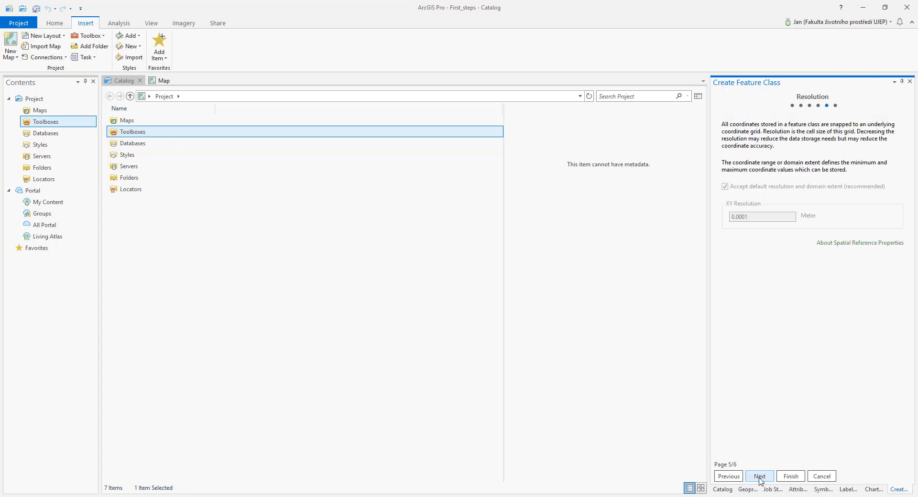
click(760, 477)
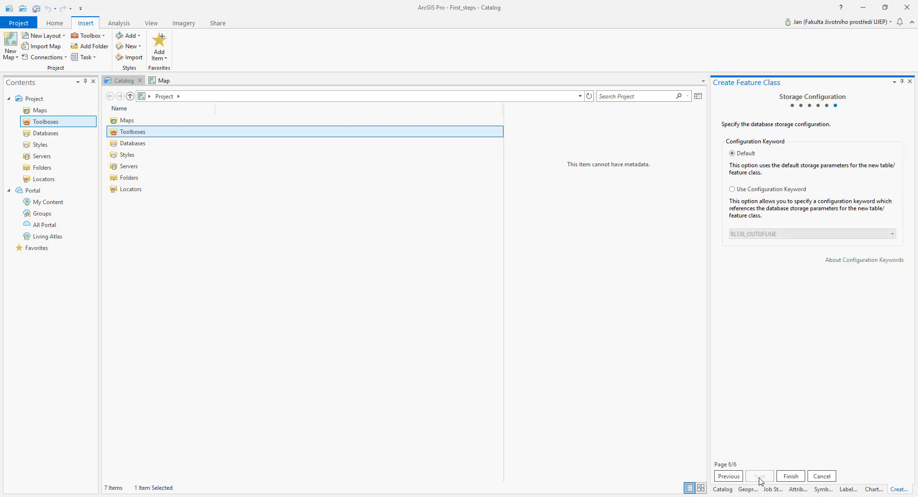
click(790, 476)
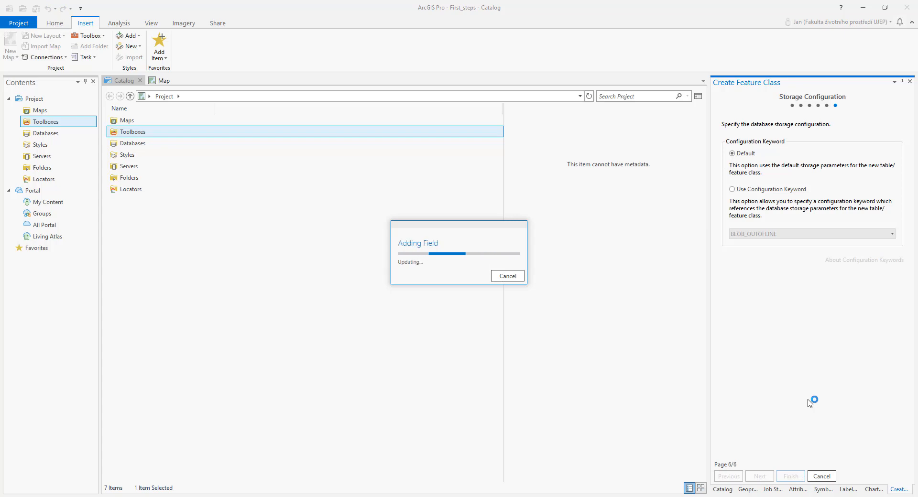
click(777, 253)
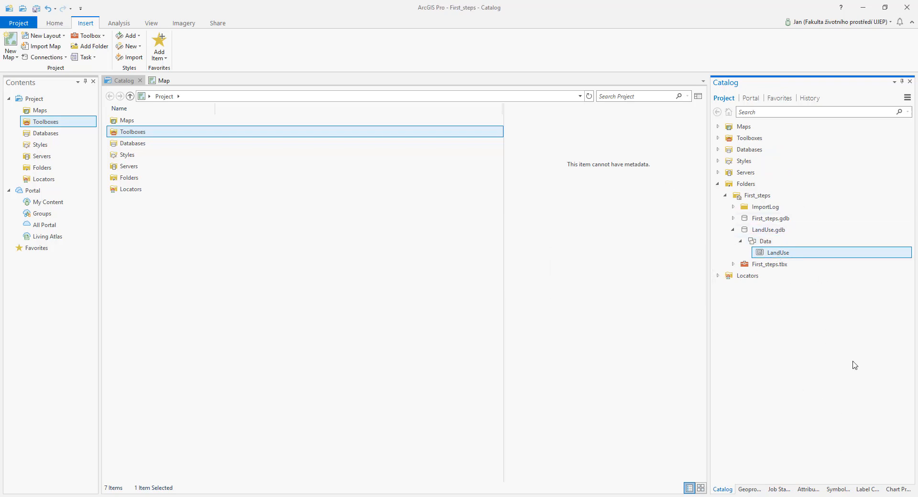
click(163, 80)
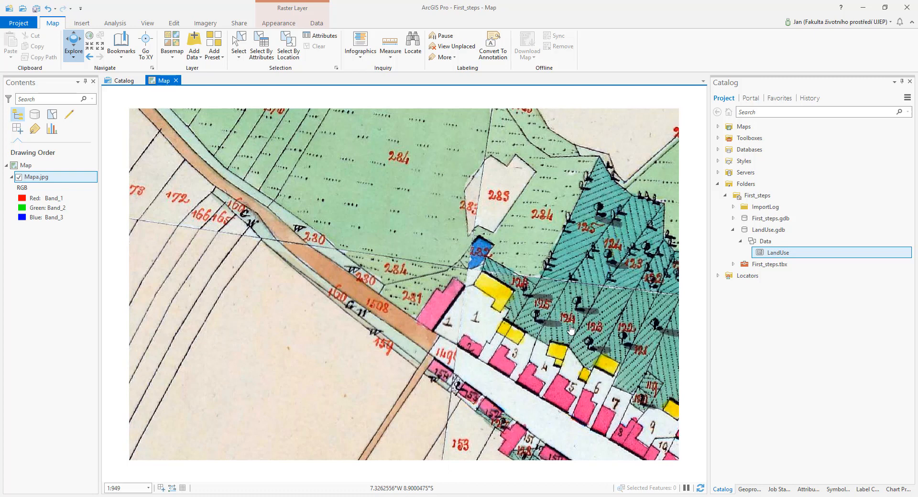
right_click(775, 257)
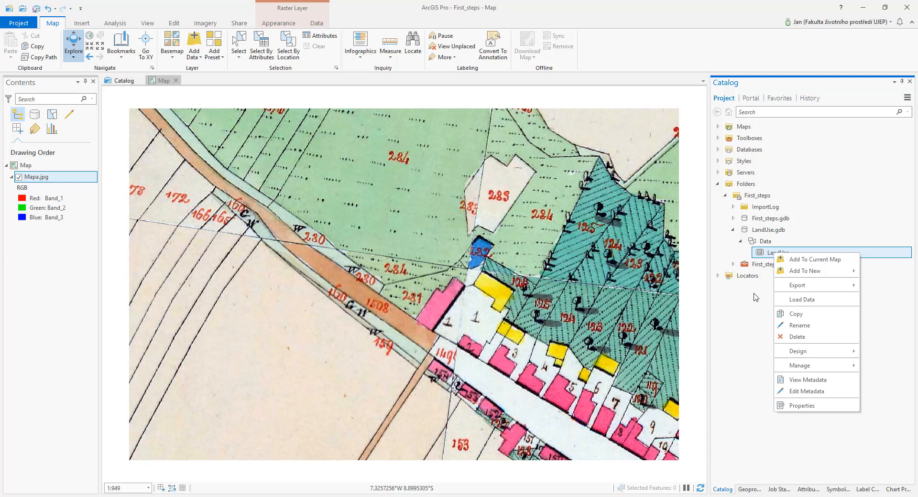
click(754, 318)
click(768, 255)
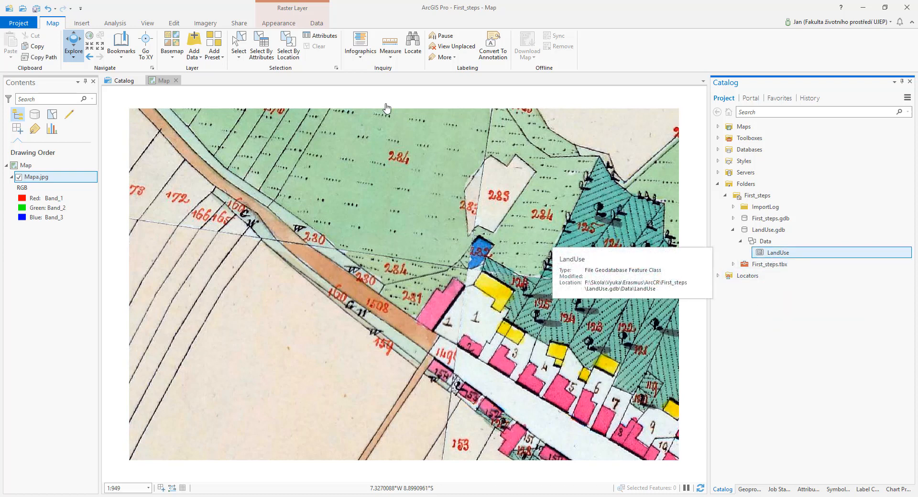
click(316, 24)
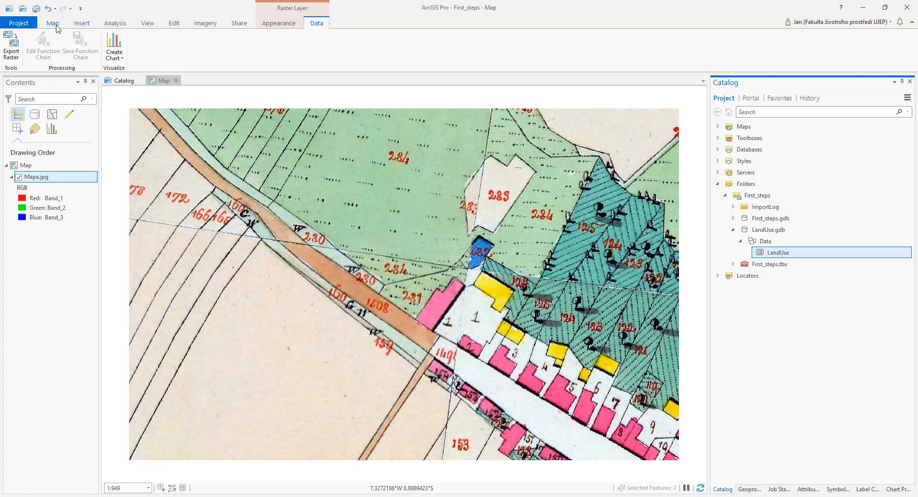
right_click(782, 254)
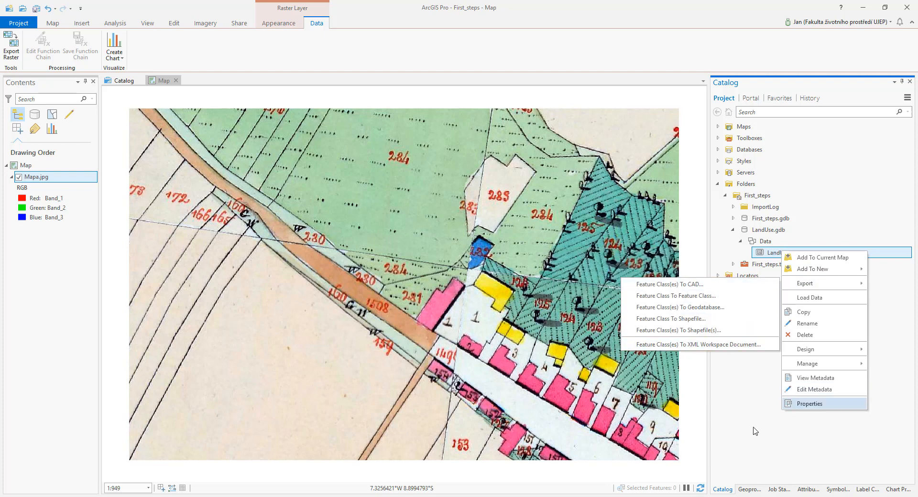
click(809, 403)
Open the subtype design of the LandUse feature class and set TYPE as its subtype field
right_click(761, 251)
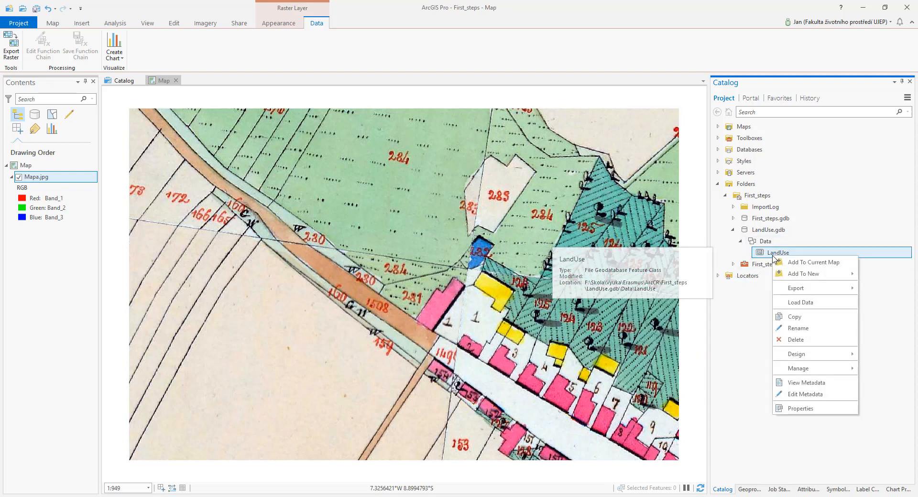
mouse_move(818, 360)
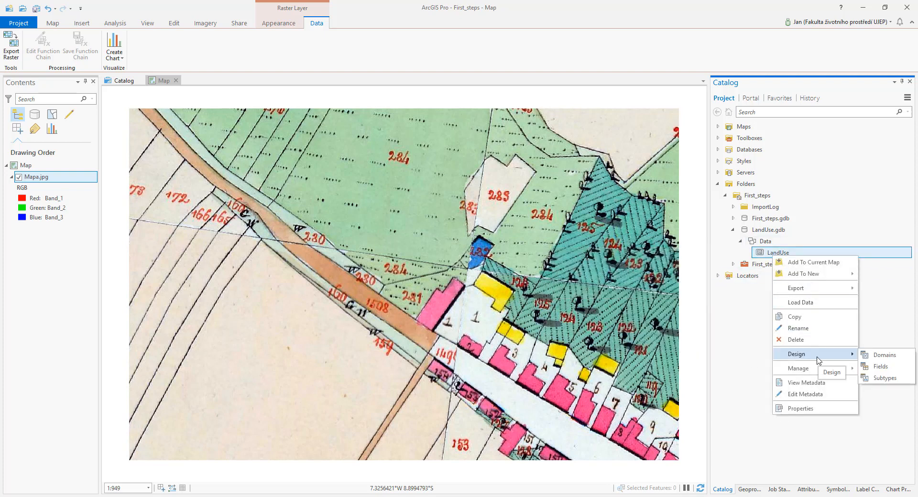
click(890, 379)
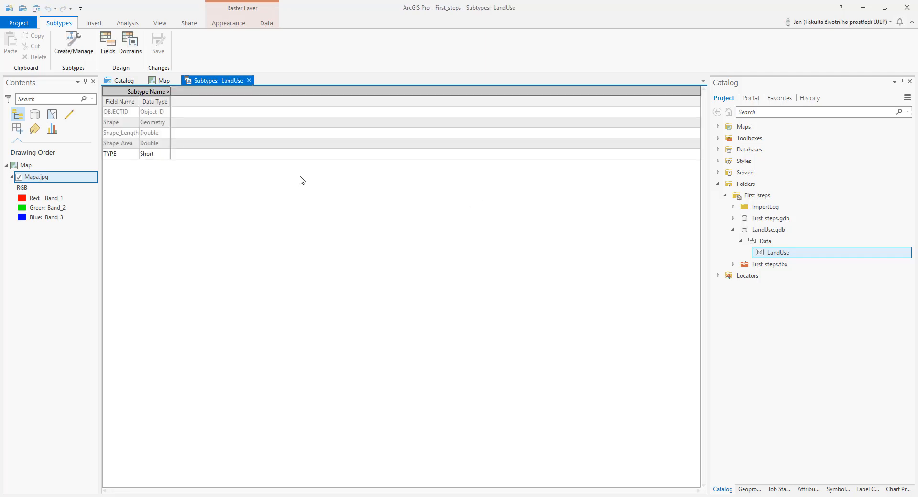
click(74, 48)
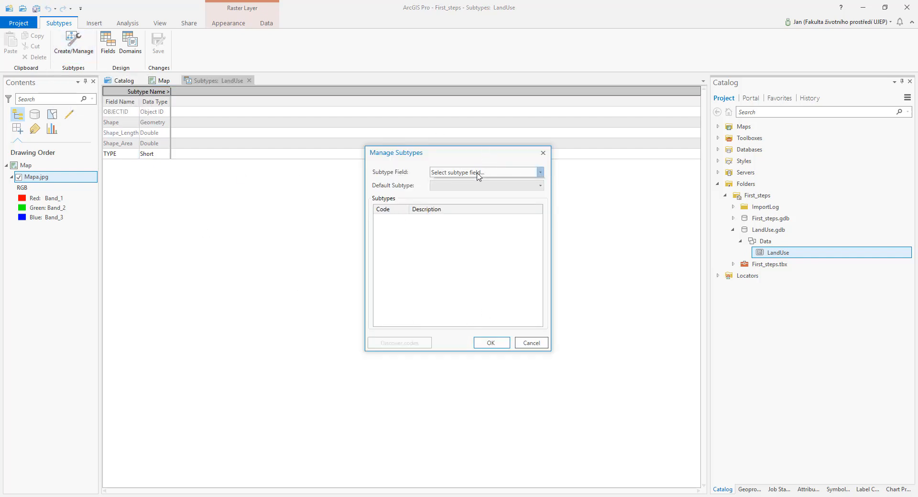
click(539, 172)
click(464, 193)
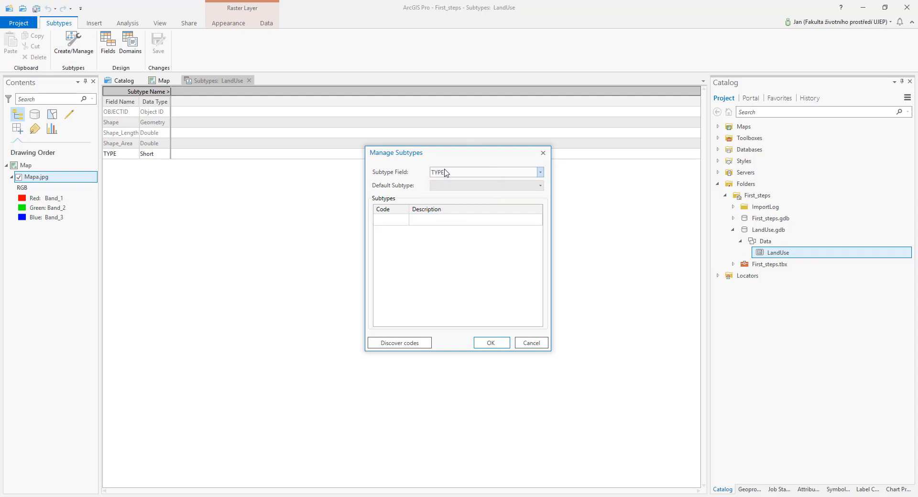
Add a subtype with code 1 and the description Garden
click(394, 221)
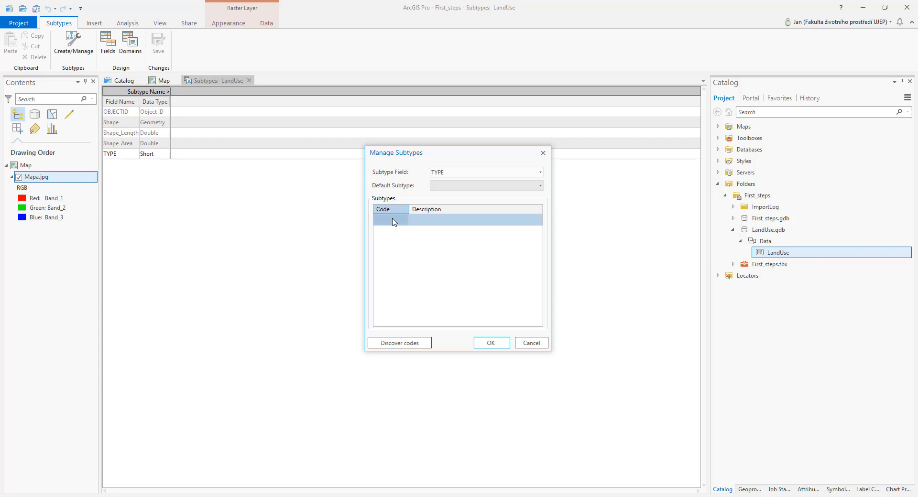
click(393, 221)
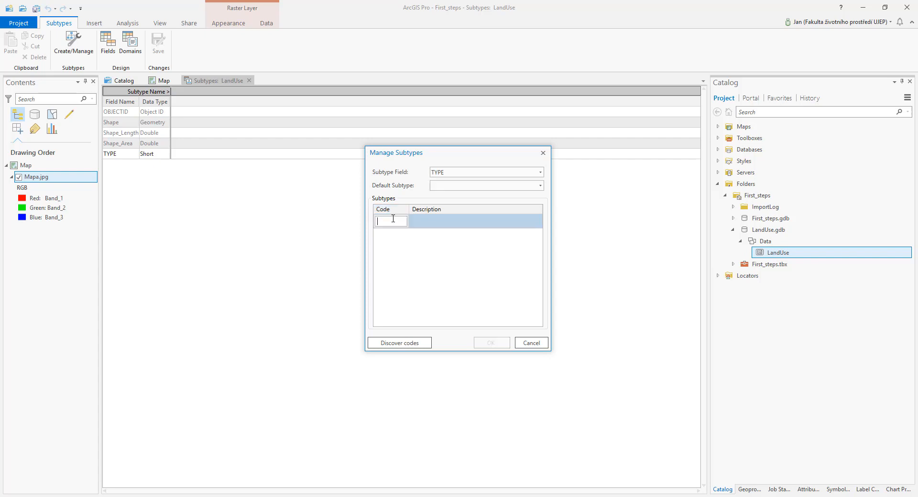
click(470, 223)
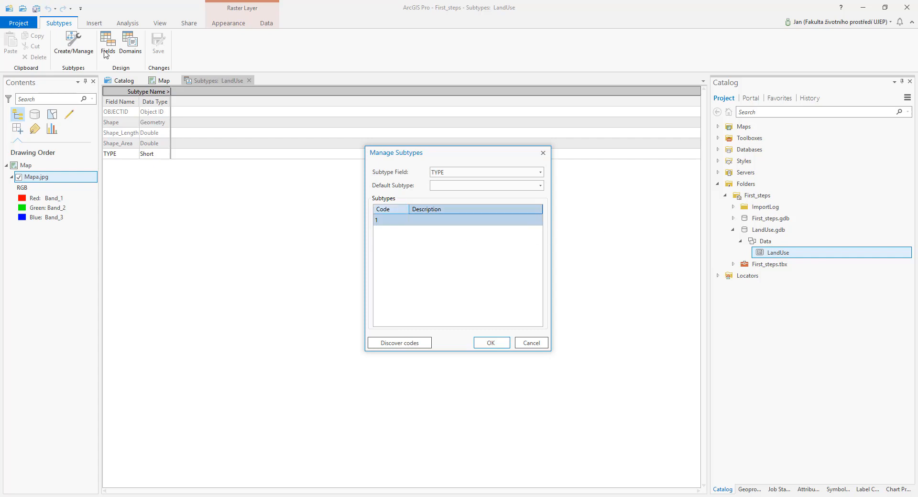
click(450, 222)
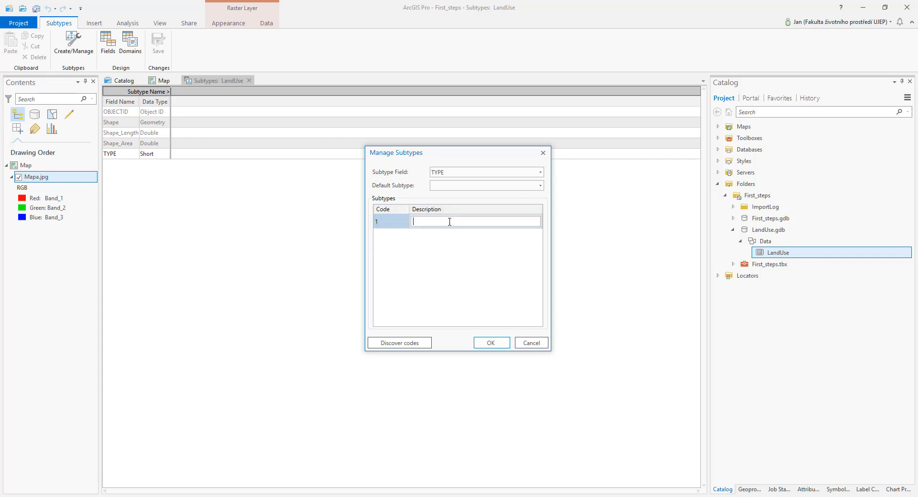
text(Garden)
key(Return)
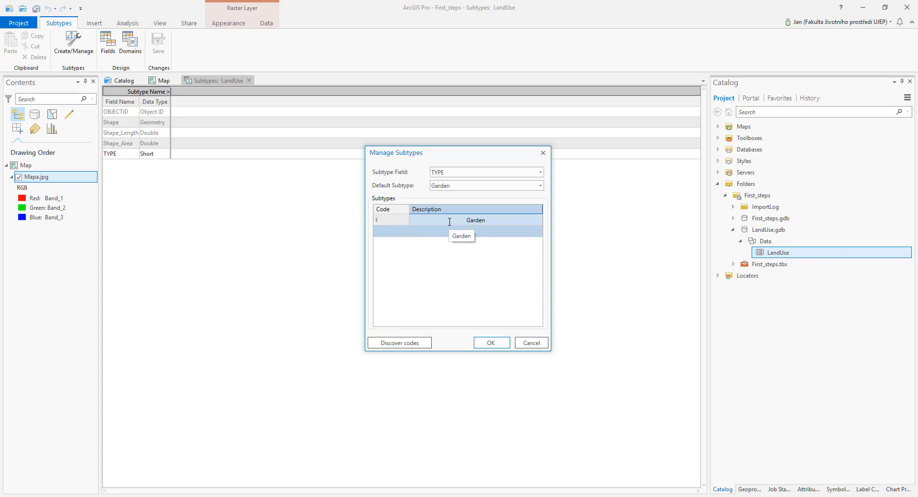
Add a subtype with code 2 and the description Field
click(391, 232)
text(2)
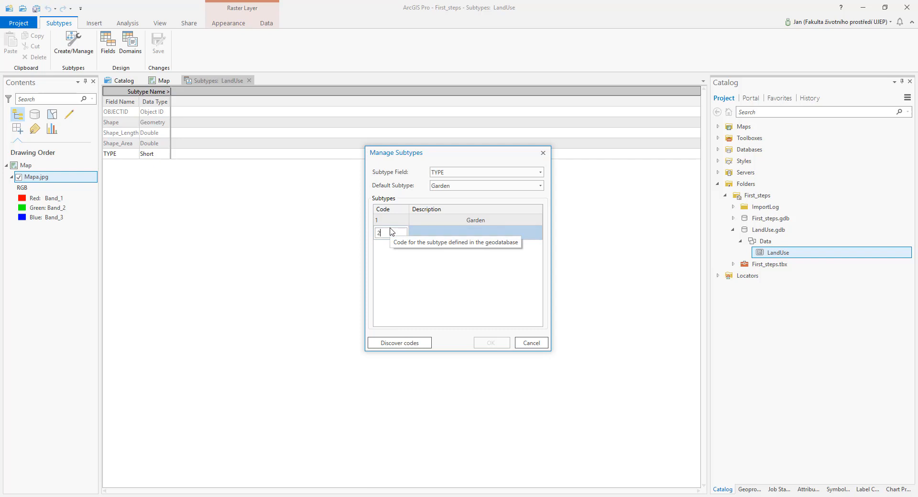
click(437, 232)
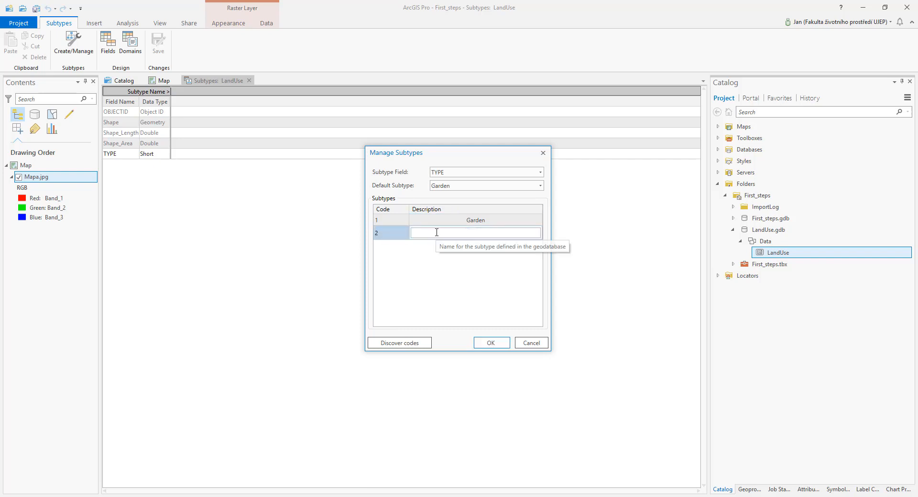
text(Field)
key(Return)
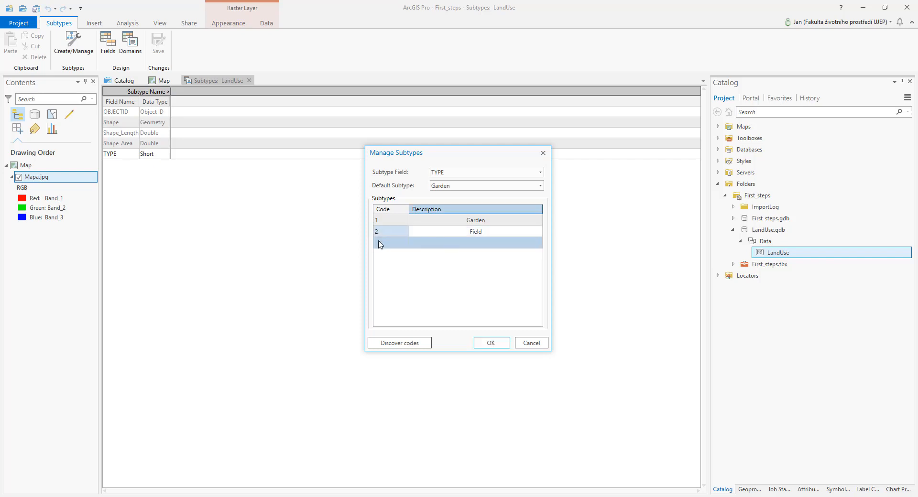
Add a subtype with code 3 and the description Grassland
text(3)
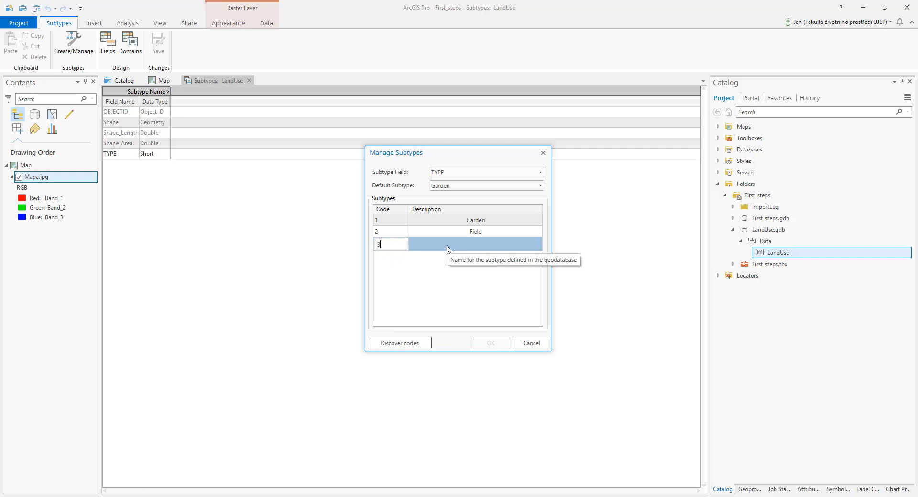
click(447, 246)
text(Grass)
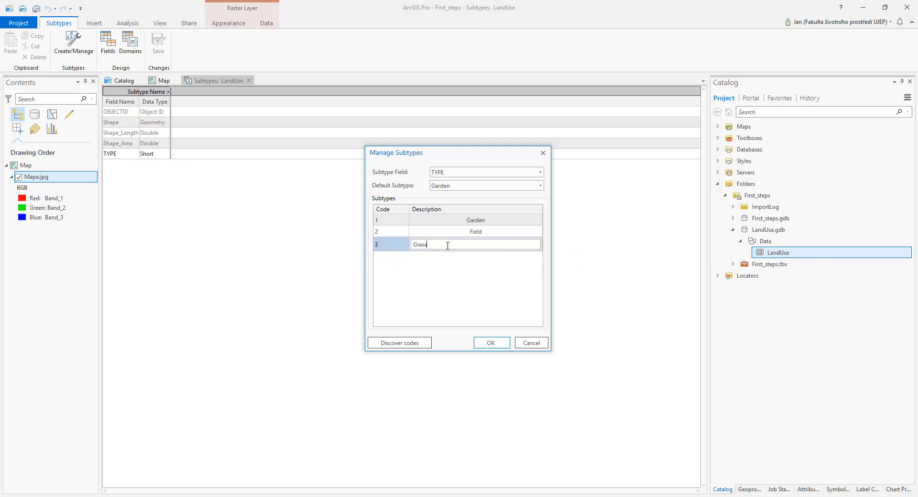
text(land)
key(Return)
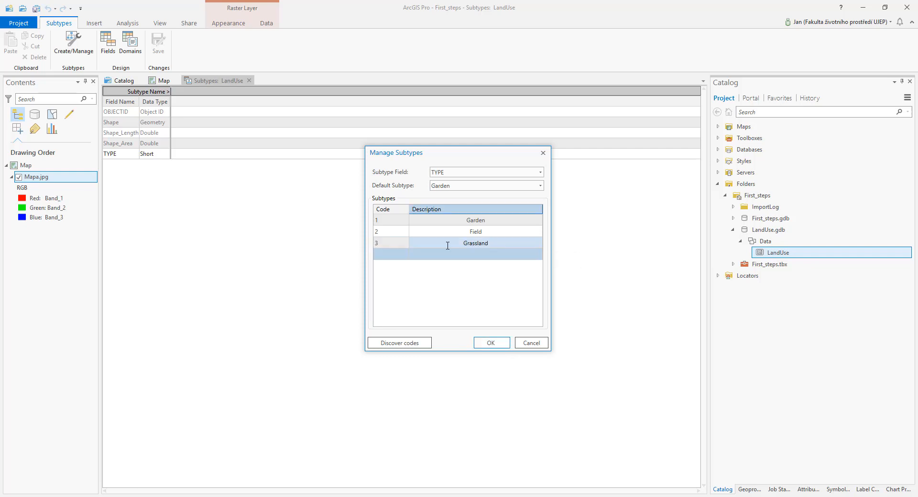
Add a subtype with code 4 and the description Buildings
click(391, 260)
text(4)
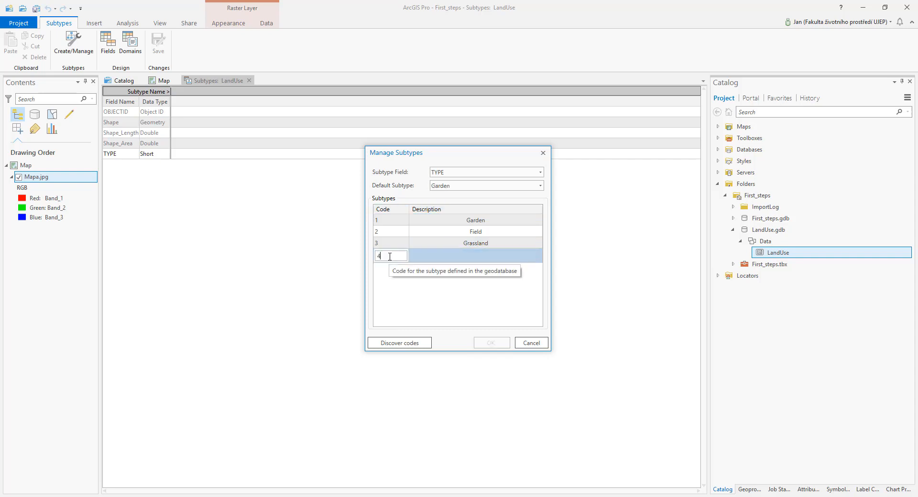
click(449, 258)
click(450, 255)
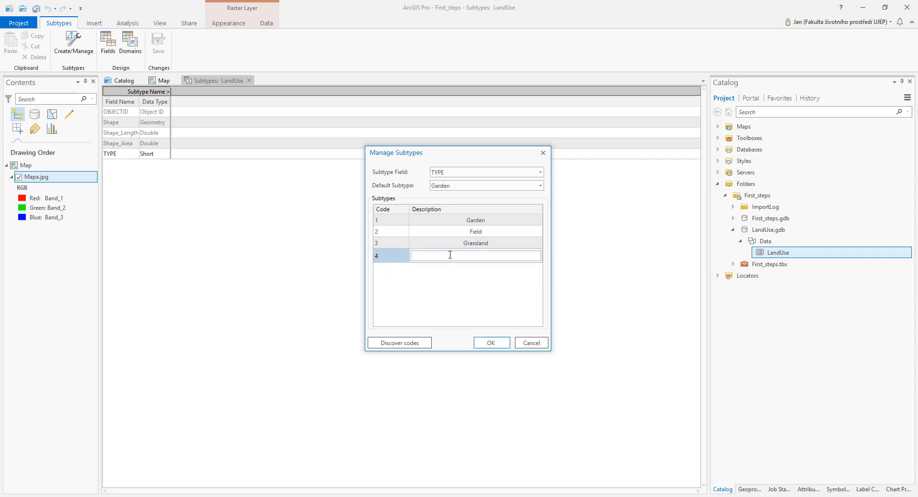
text(Buildings)
key(Return)
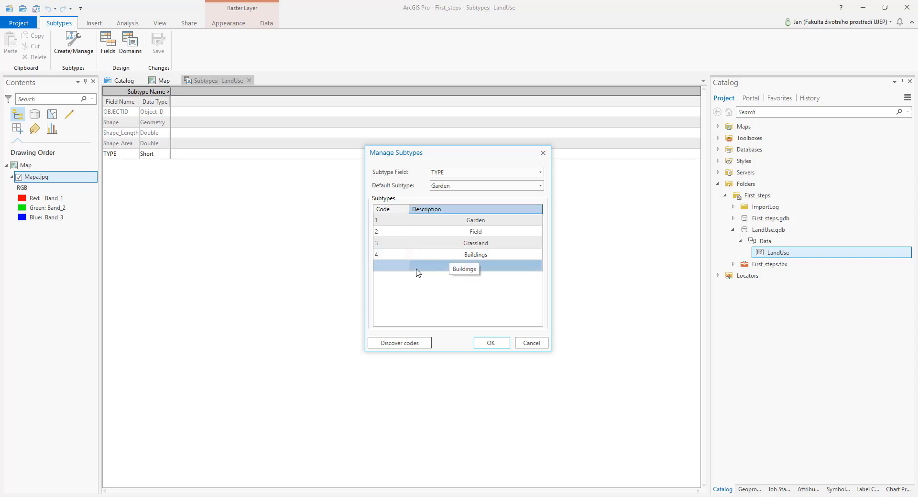
Add a subtype with code 5 and the description Built-up area
click(381, 266)
text(5)
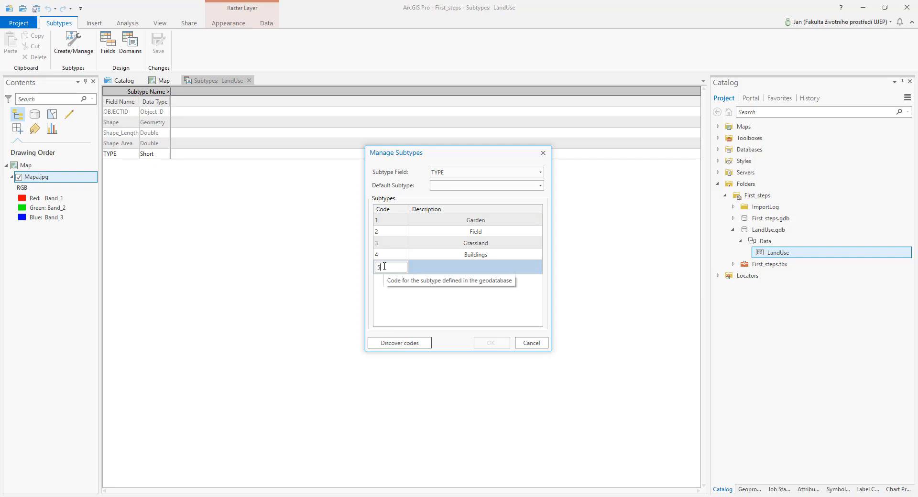
click(466, 266)
text(Built)
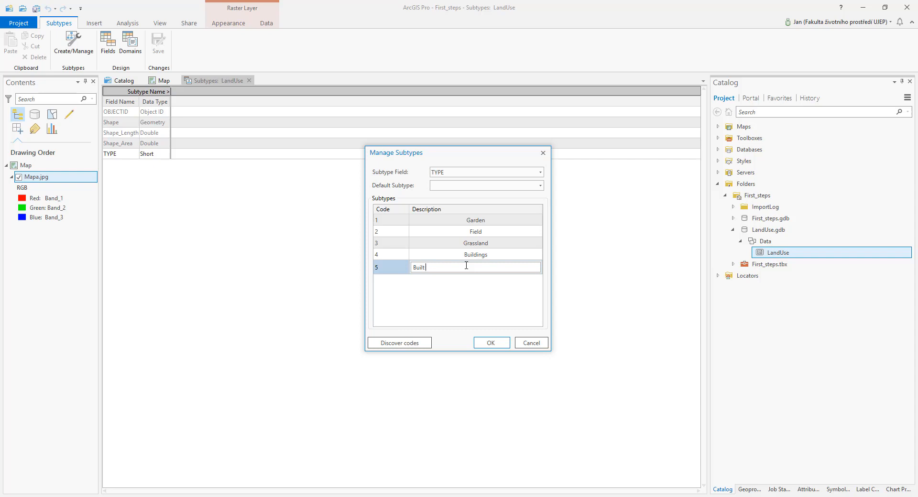
text(-up area)
key(Return)
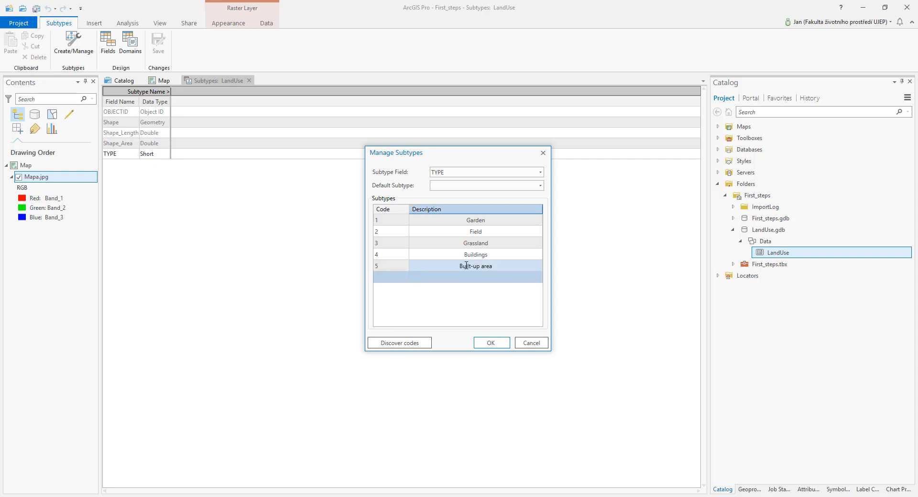
Add a subtype with code 6 and the description Water bodies
click(386, 278)
text(6)
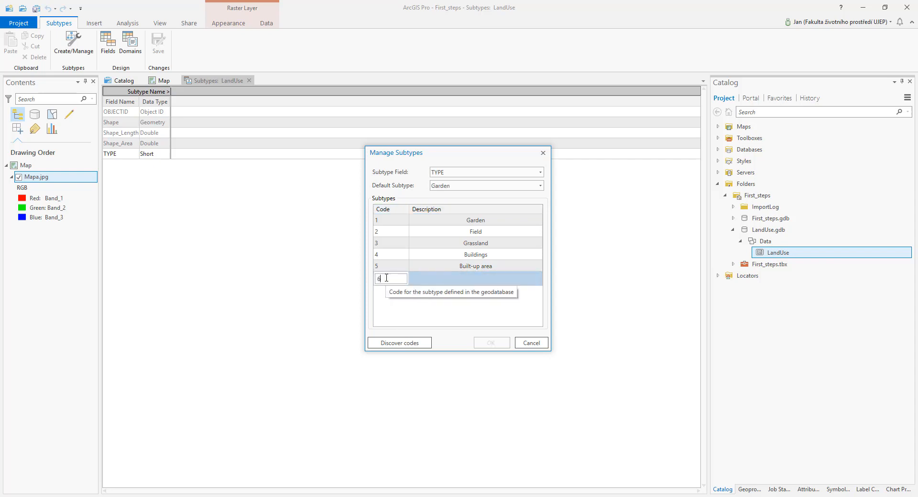
click(457, 277)
text(Water bodies)
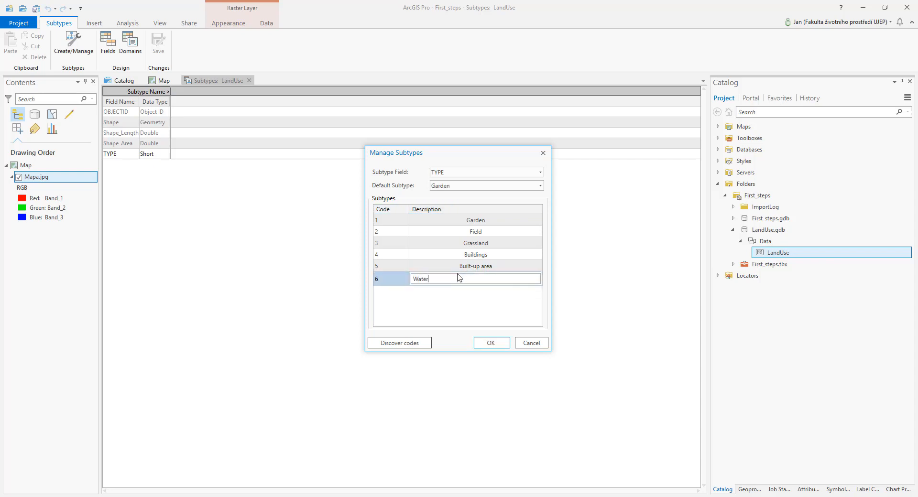
key(Return)
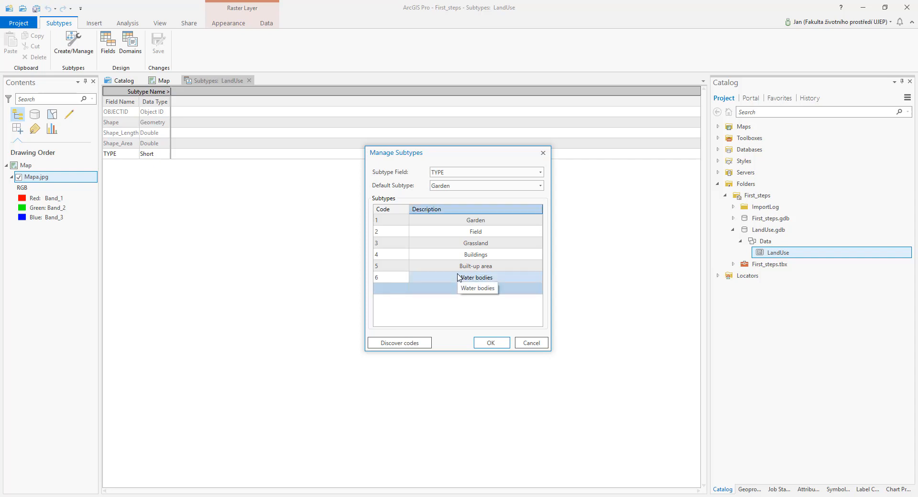
Add a subtype with code 7 and the description Roads
click(392, 291)
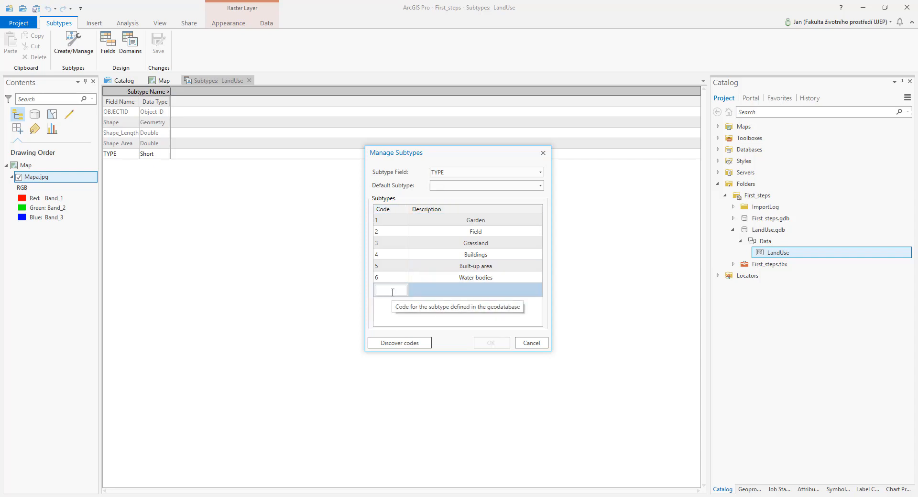
text(7)
click(484, 290)
click(485, 290)
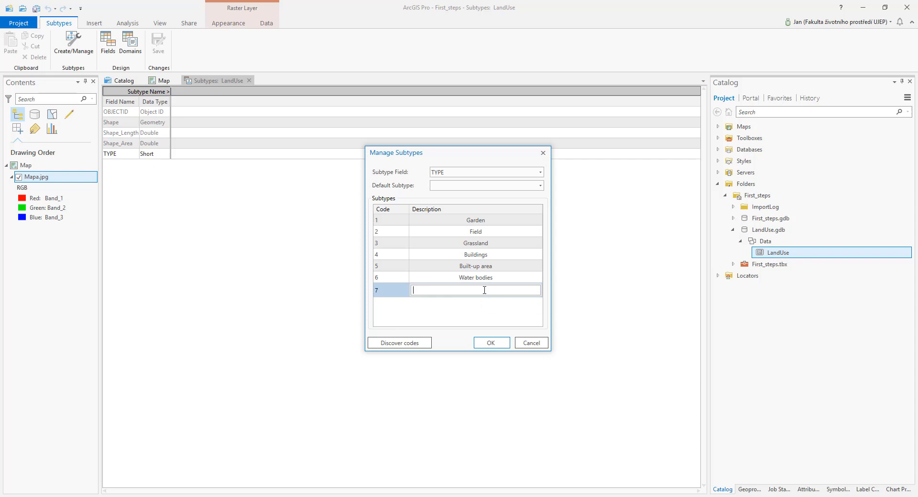
text(Roads)
key(Return)
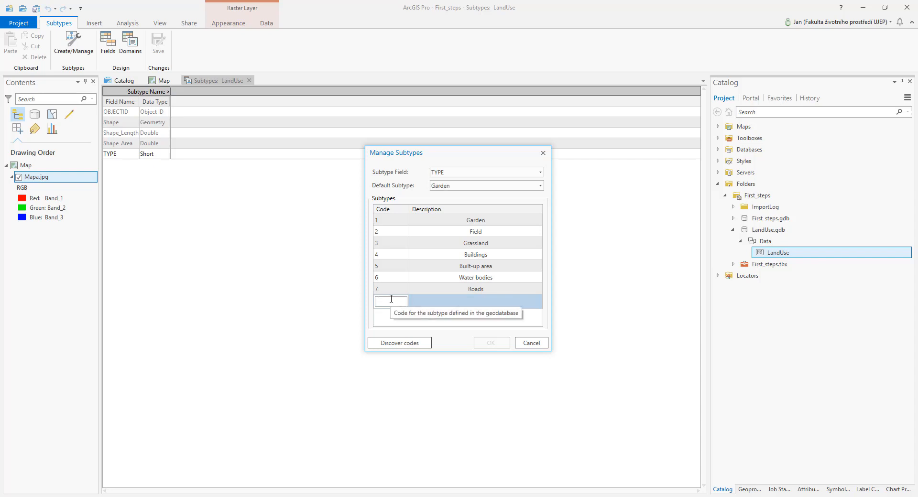
Add a subtype with code 8 and the description Everything else
click(496, 300)
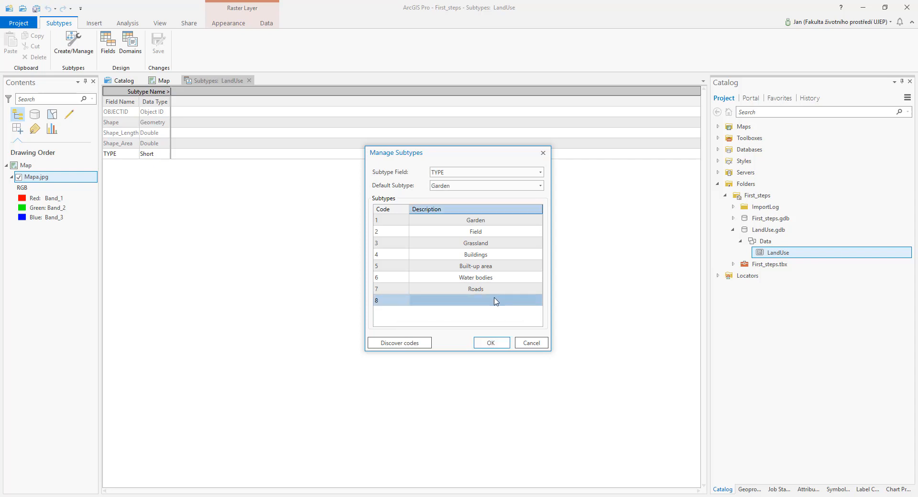
click(496, 301)
text(Everything else)
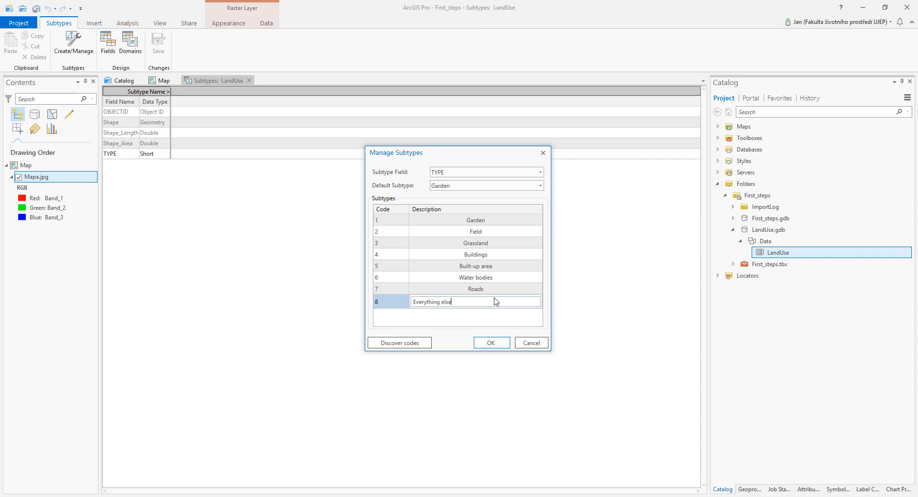
key(Return)
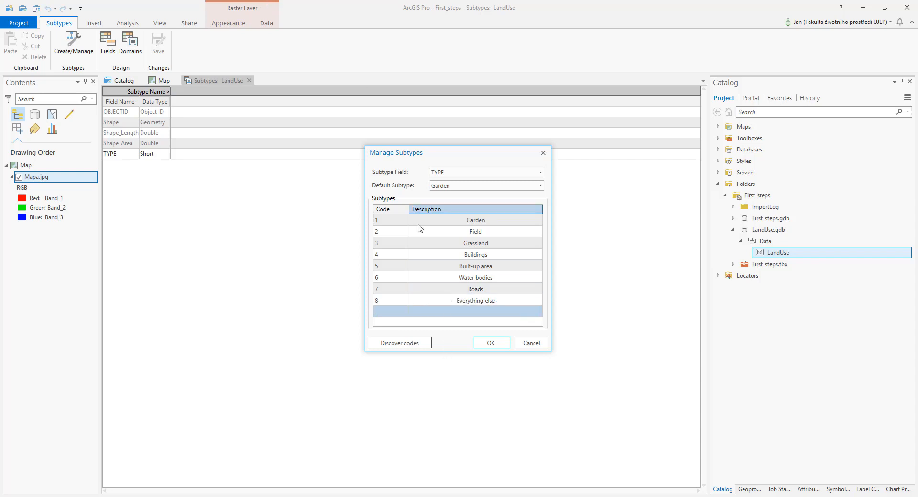
Make Grassland the default subtype, accept the subtype definitions and save the changes to the LandUse feature class
click(460, 186)
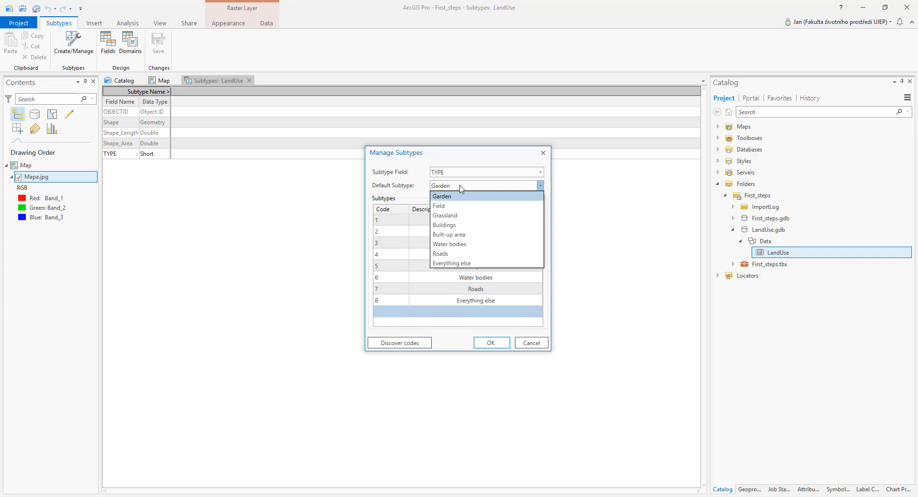
click(459, 216)
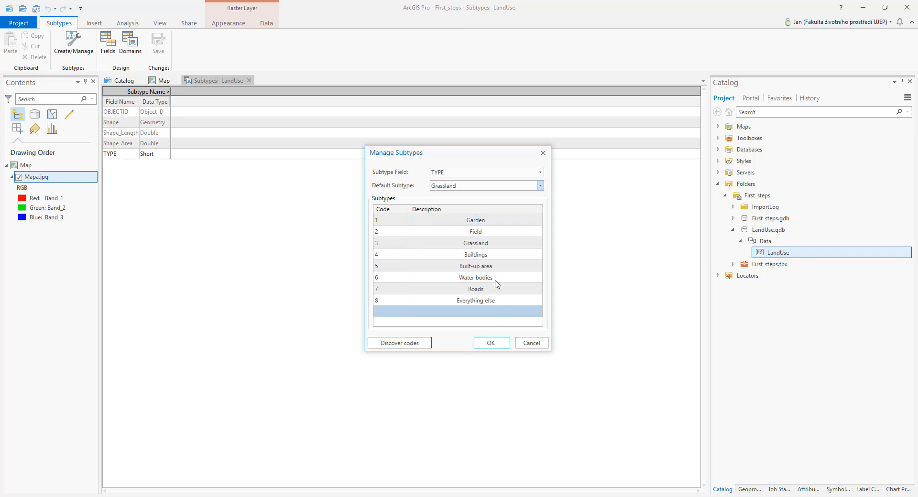
click(493, 343)
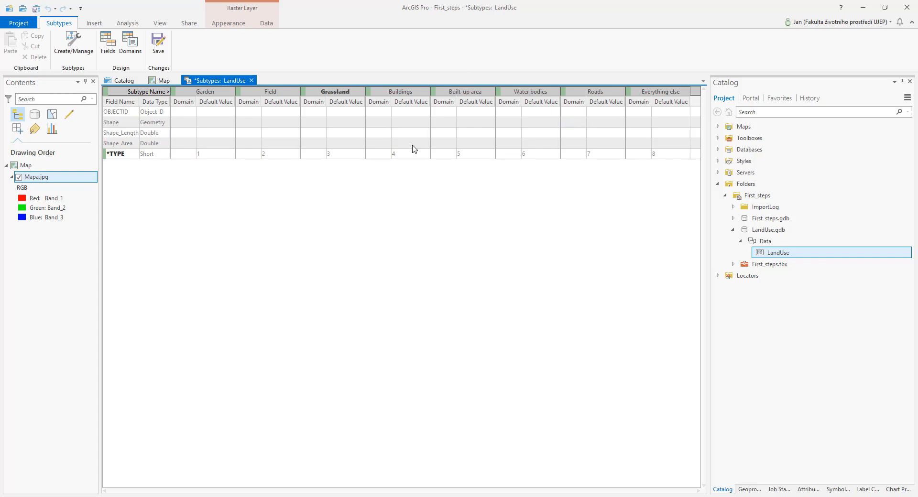
click(158, 47)
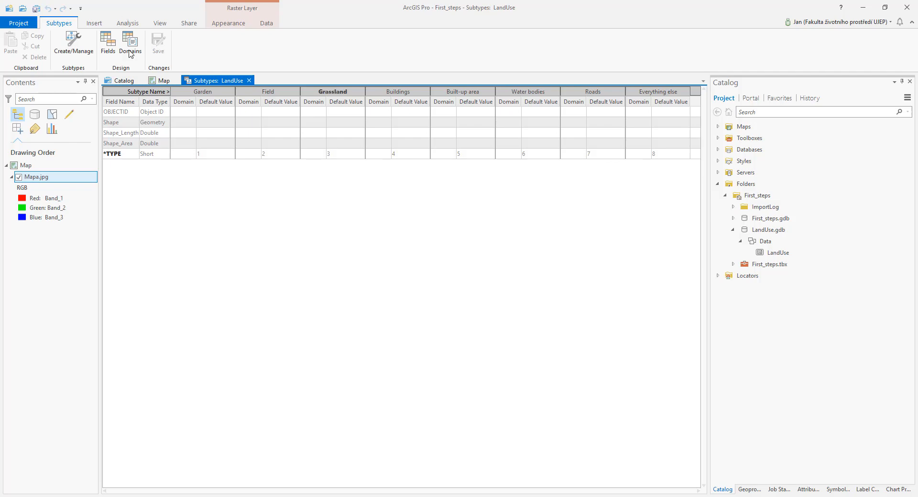
Add the LandUse feature class from the LandUse geodatabase to the map as a layer
click(167, 80)
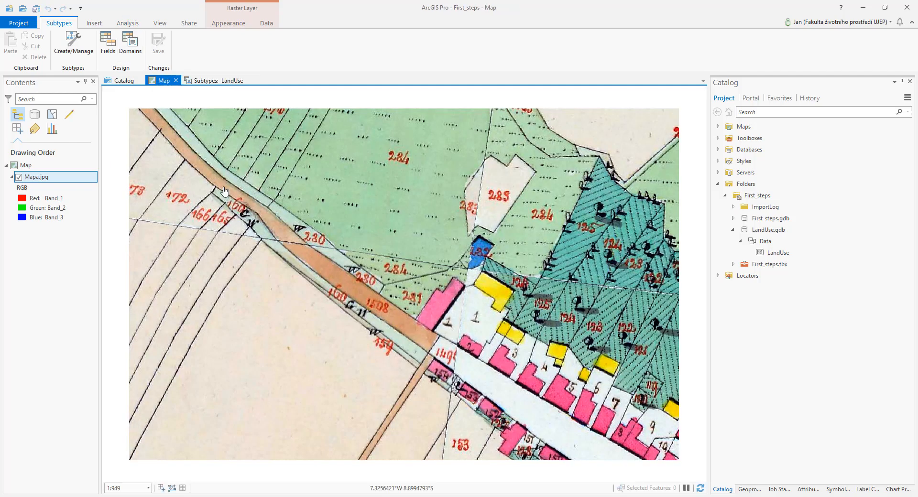
click(779, 252)
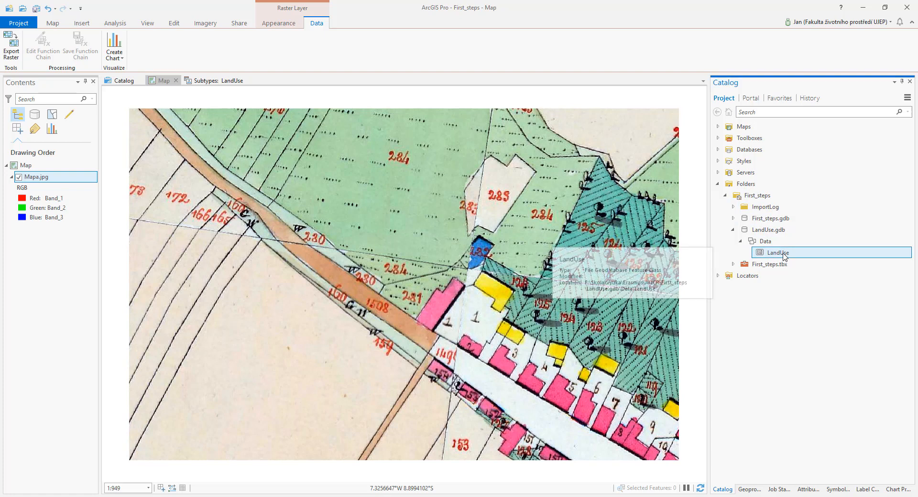
drag(783, 257, 338, 220)
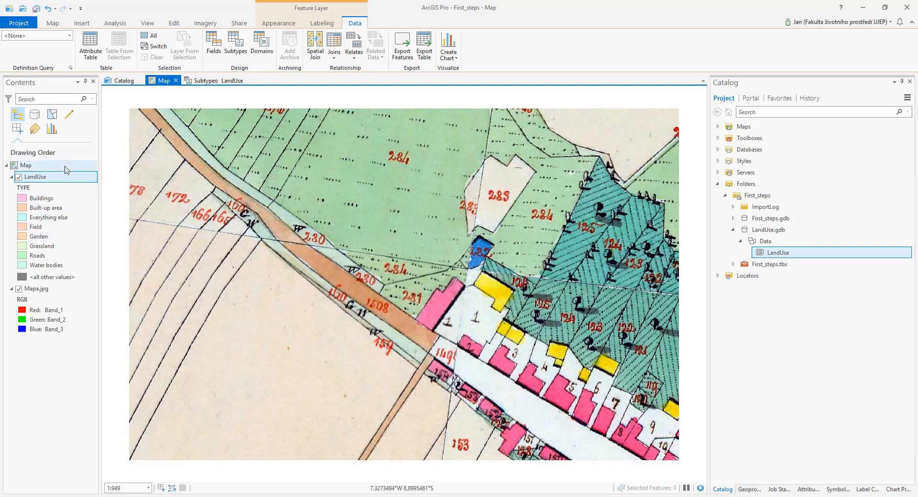
Change the fill color of the Buildings class symbol in the LandUse layer to red and apply it
click(57, 197)
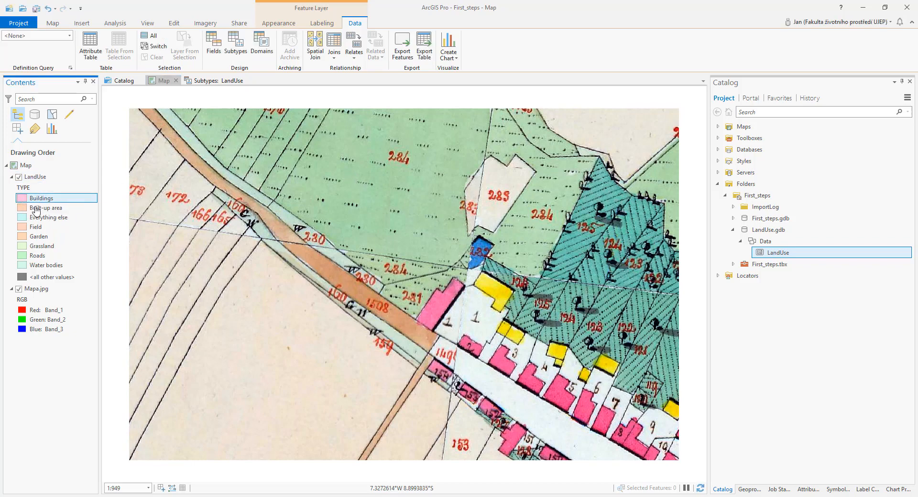
click(22, 198)
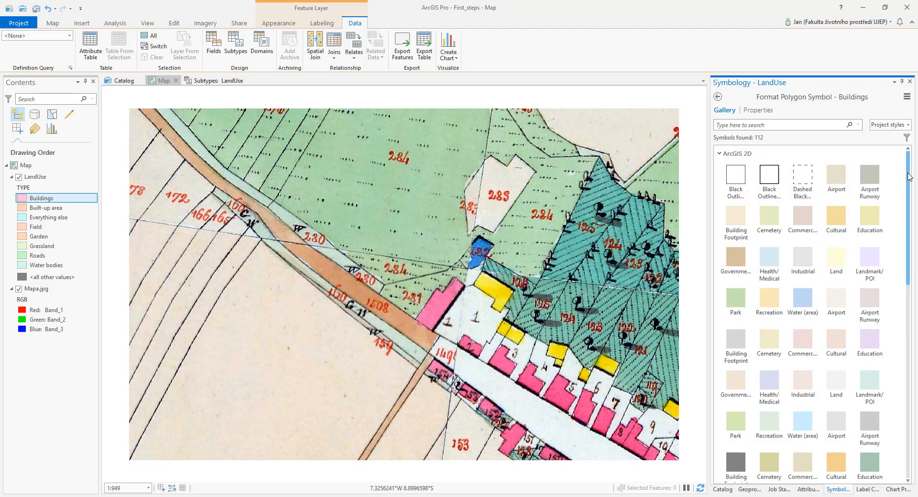
mouse_move(907, 173)
mouse_down()
mouse_move(908, 188)
mouse_move(907, 173)
mouse_up()
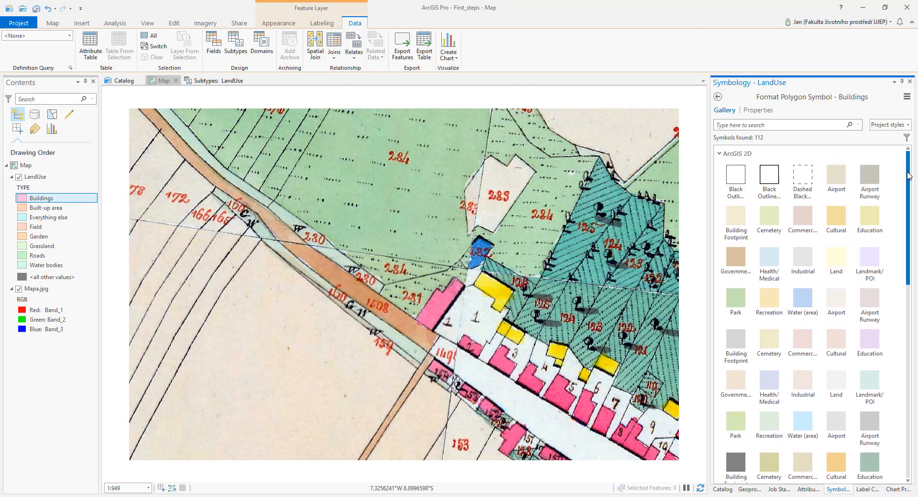
click(757, 111)
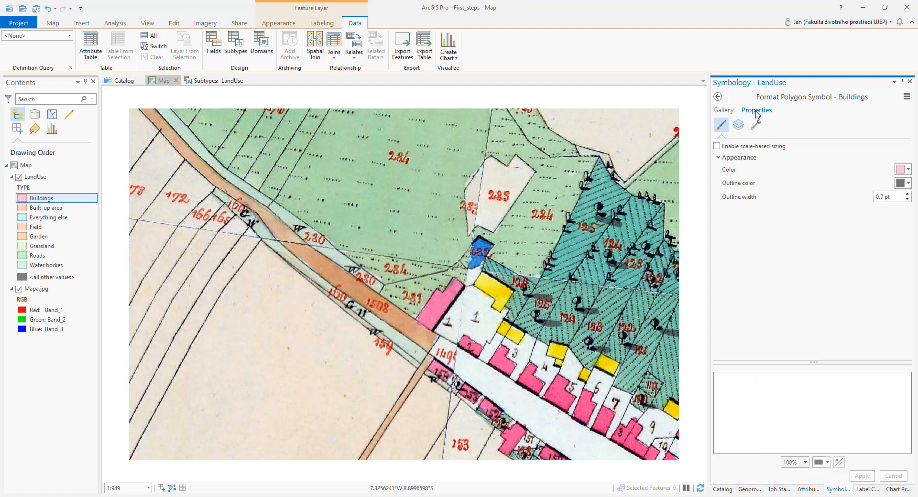
click(908, 170)
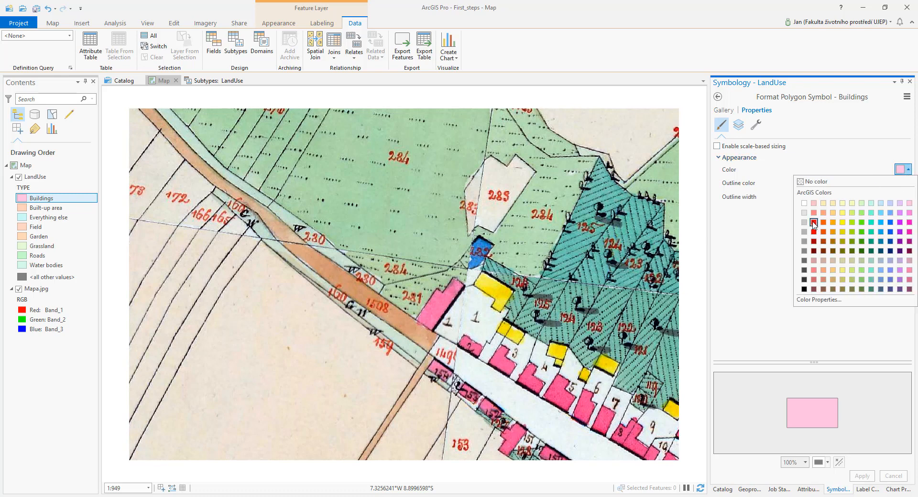
click(814, 223)
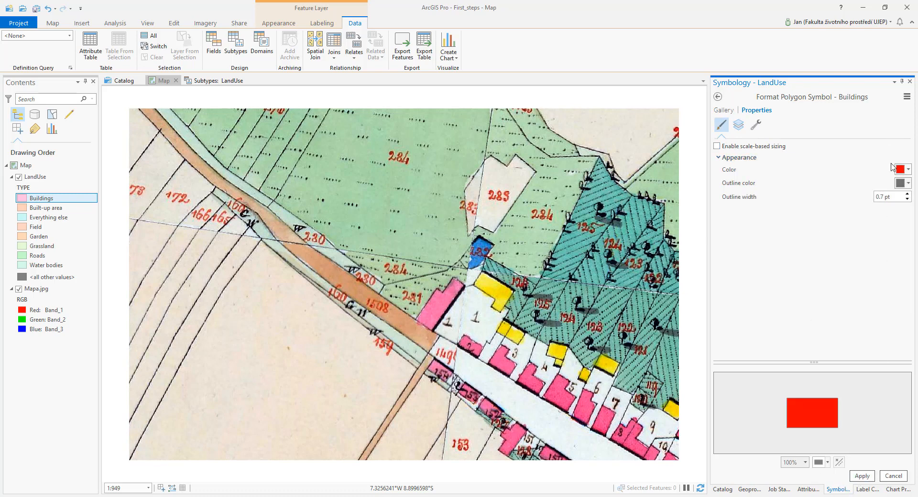
click(861, 475)
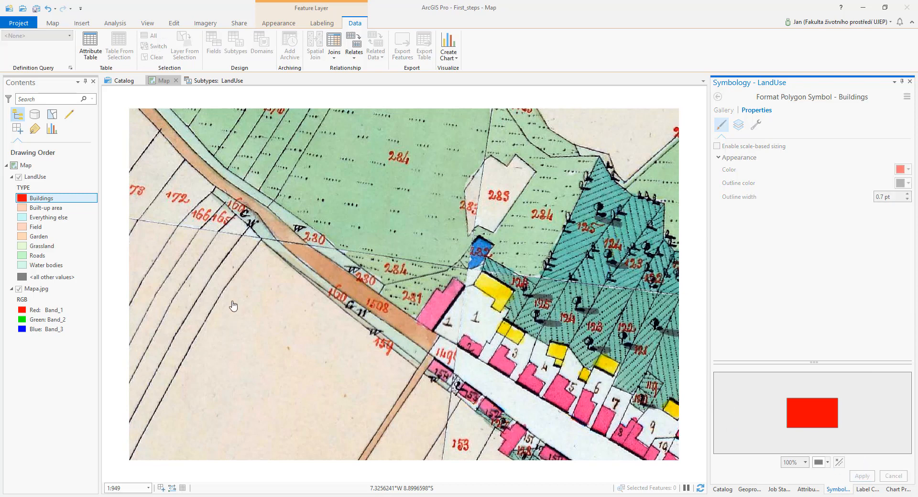
Change the fill color of the Built-up area class symbol to white and apply it
click(24, 208)
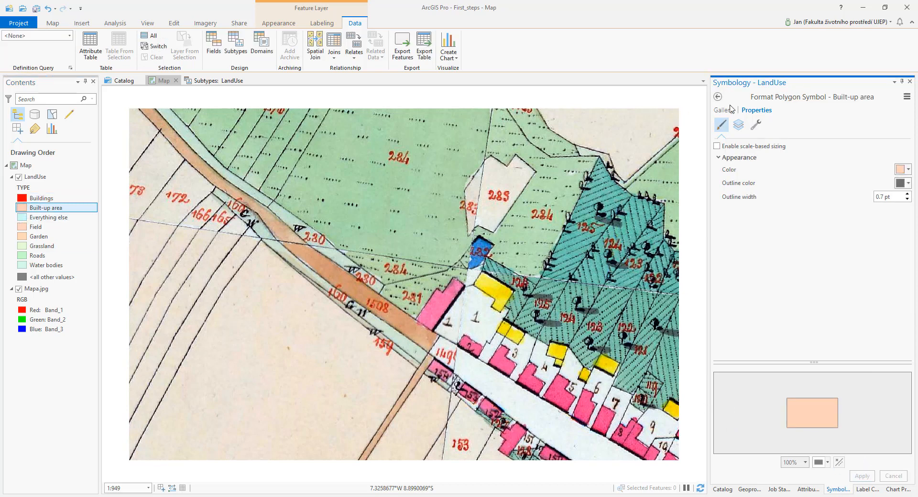
click(907, 170)
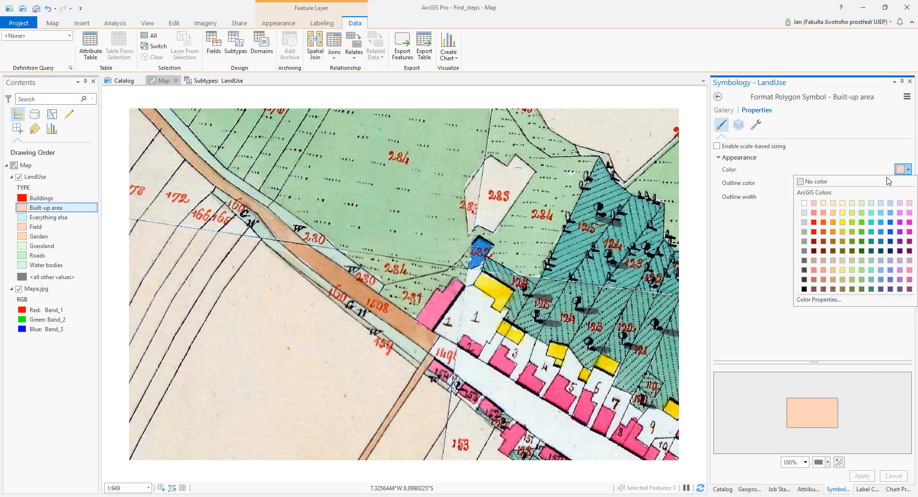
click(805, 203)
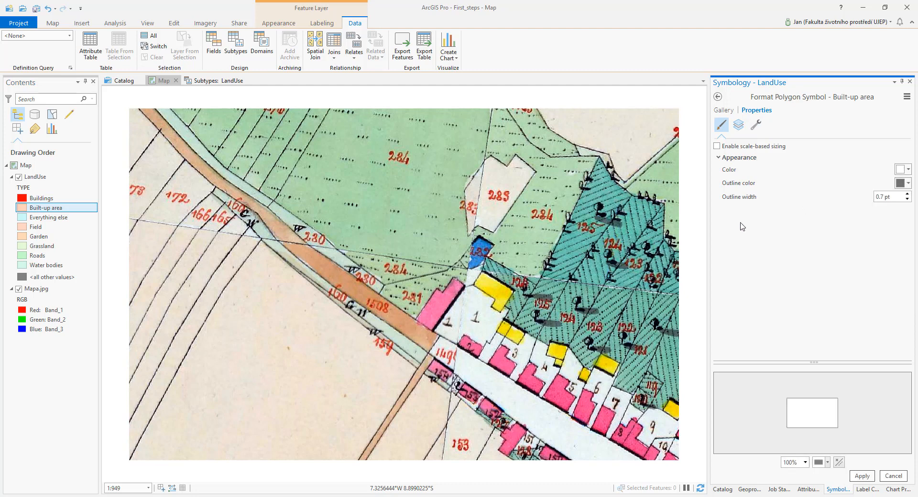
click(862, 476)
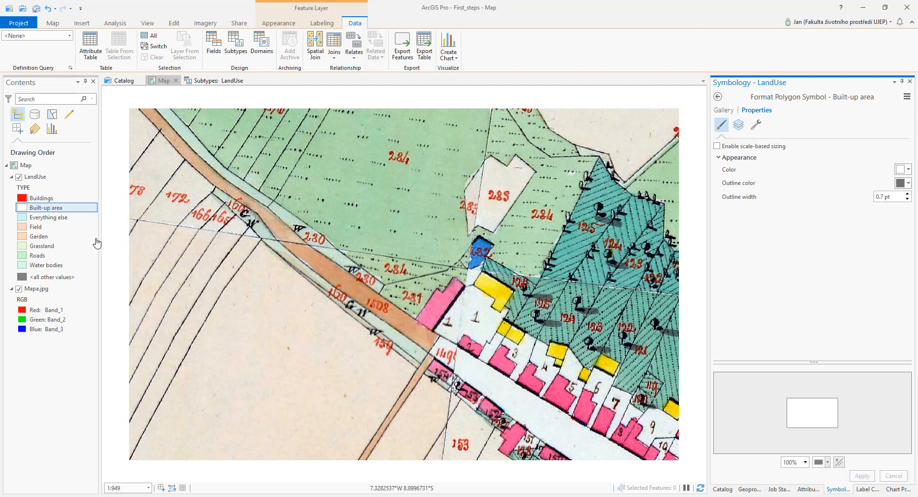
Change the fill color of the Everything else class symbol to light gray and apply it
click(21, 217)
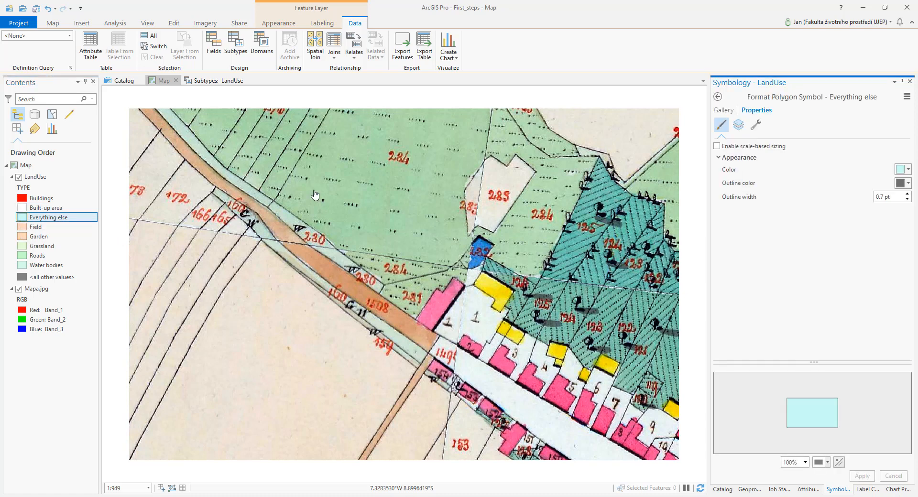
click(904, 169)
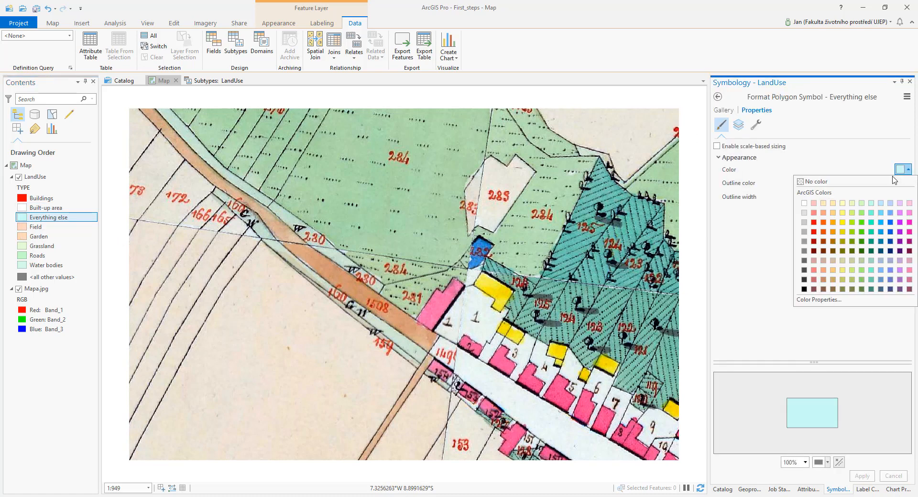
click(811, 209)
click(862, 476)
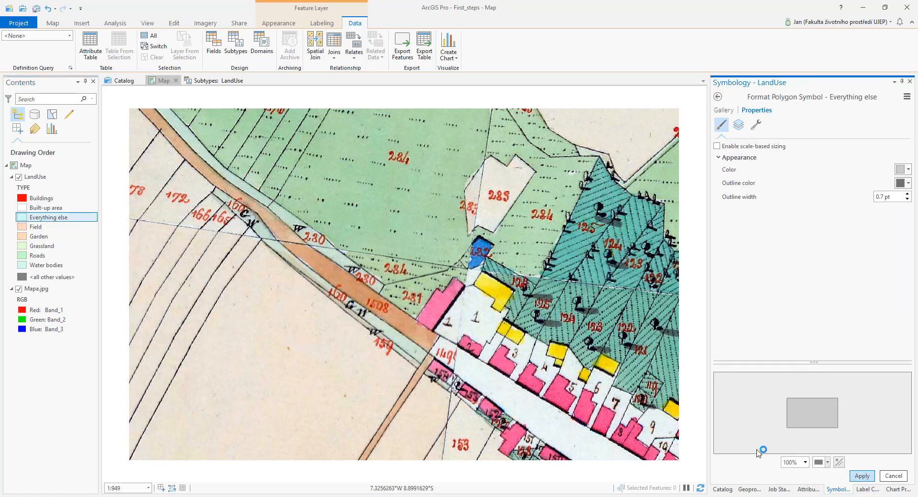
Change the fill color of the Field class symbol to orange and apply it
click(26, 228)
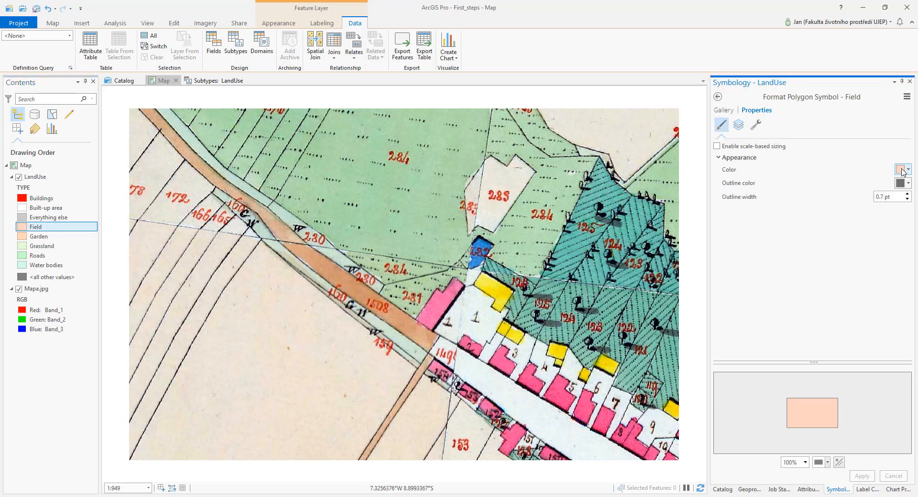
click(902, 170)
click(833, 222)
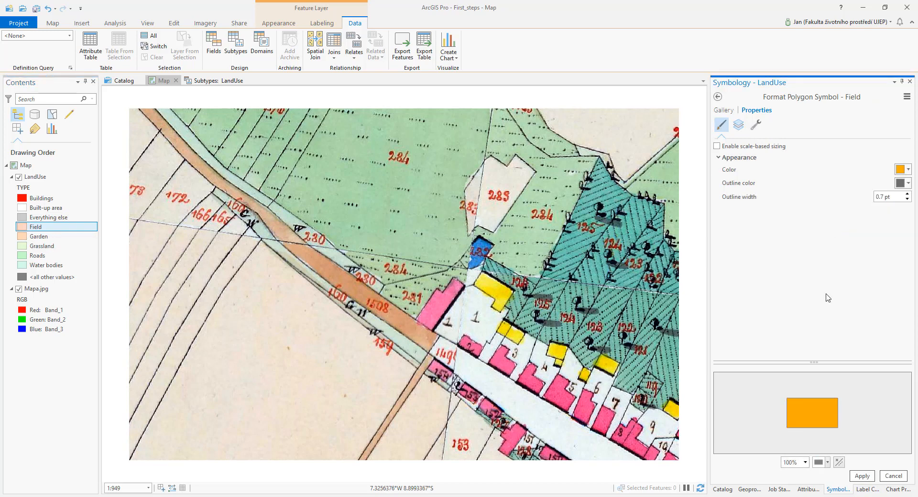
click(858, 478)
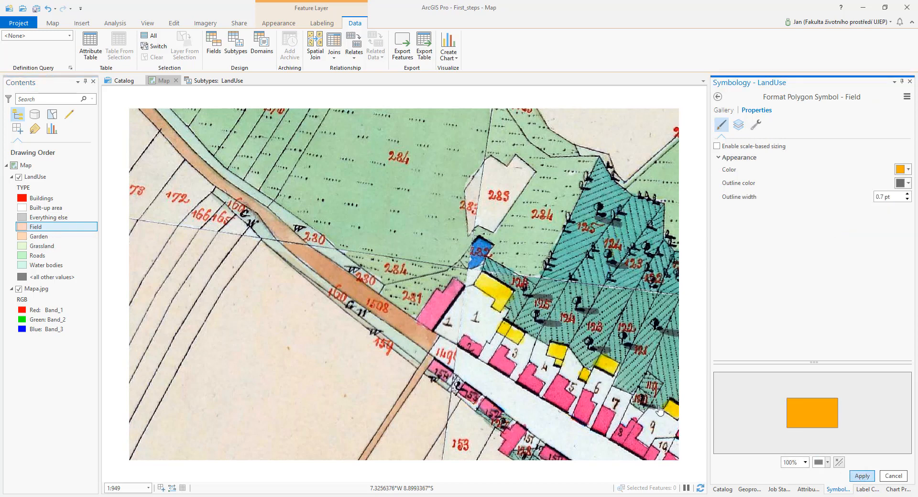
Change the fill color of the Garden class symbol to light green and apply it
click(25, 237)
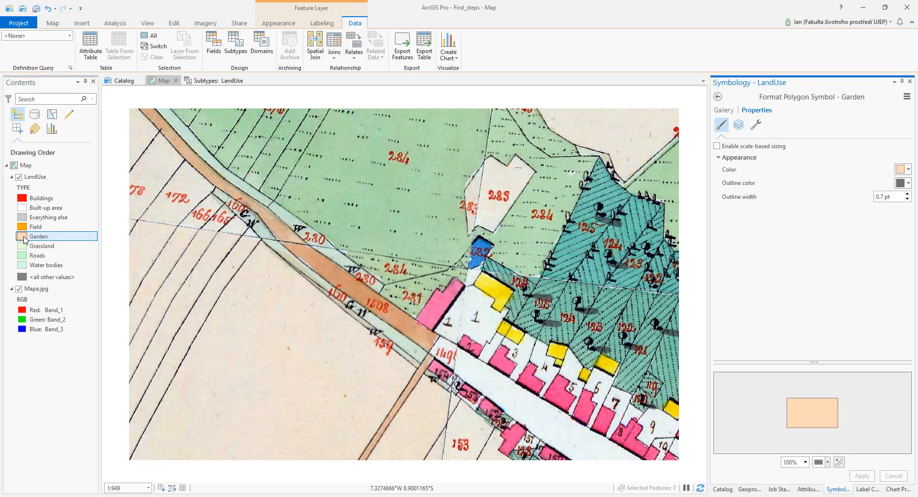
click(908, 171)
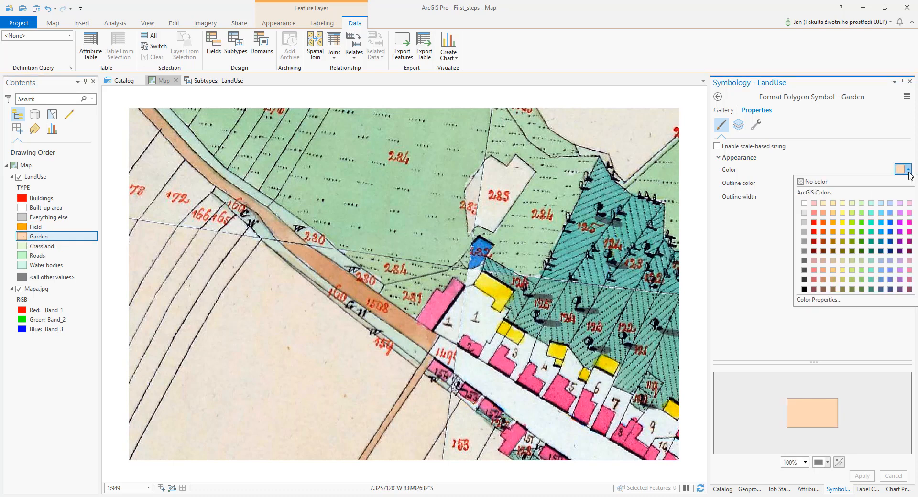
click(861, 213)
click(860, 476)
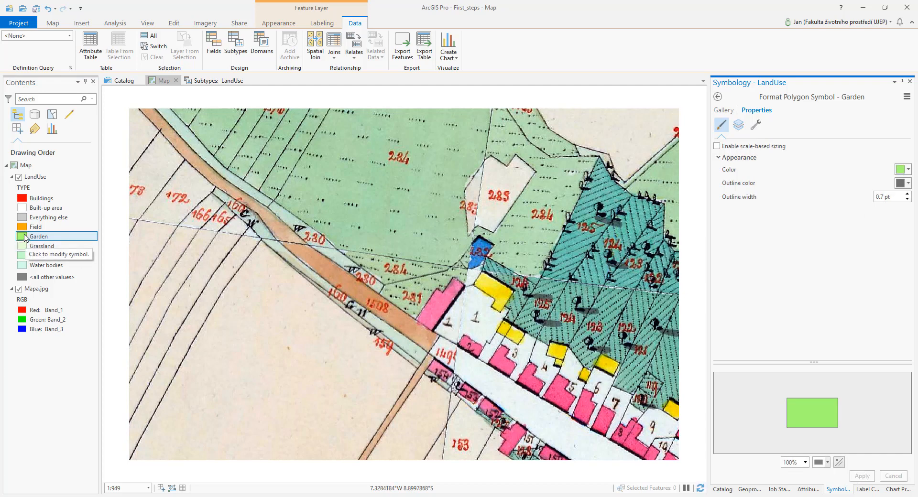
Set the Garden class symbol's fill color to dark green and apply it
click(907, 171)
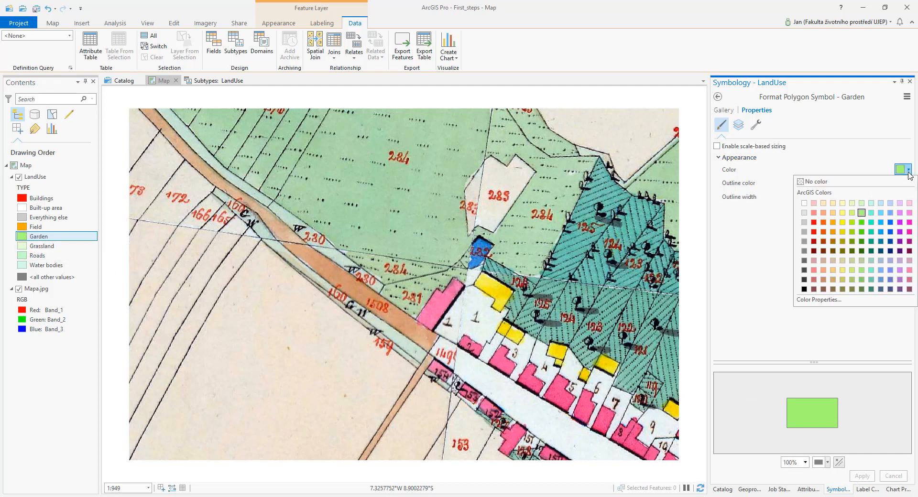
click(852, 251)
click(859, 476)
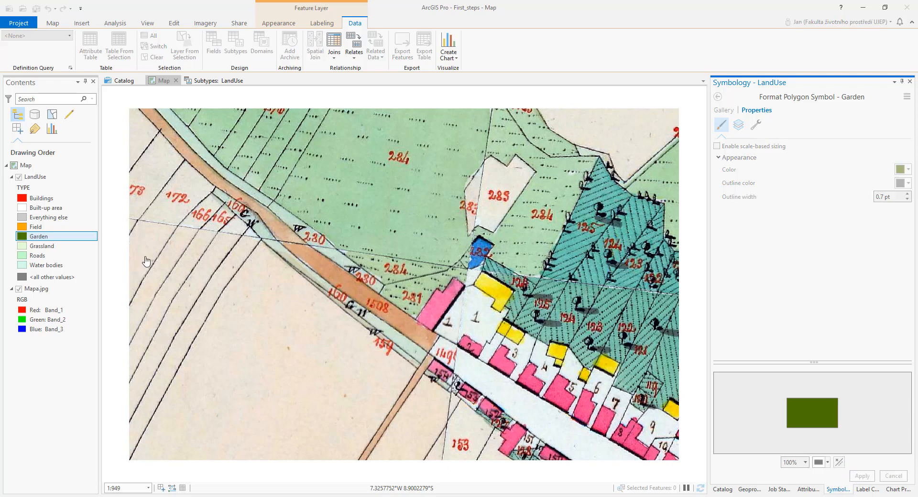
Change the fill color of the Roads class symbol to brown and apply it
click(30, 255)
click(908, 170)
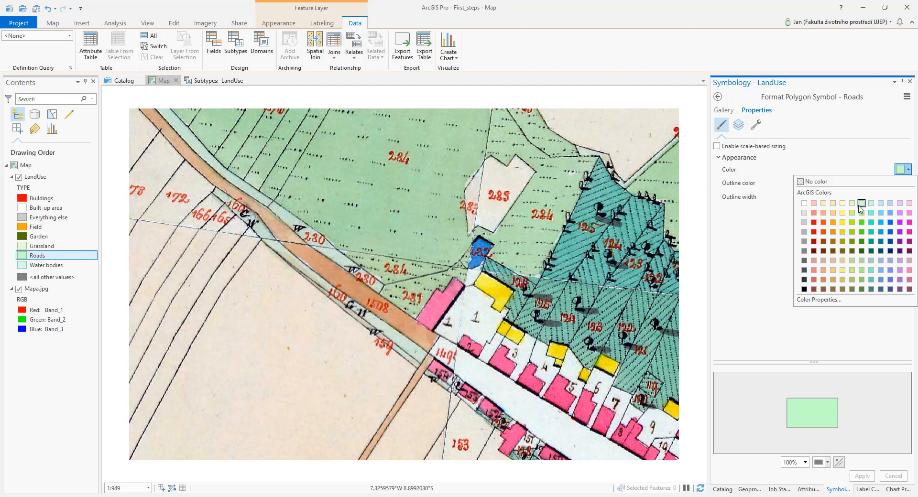
click(823, 289)
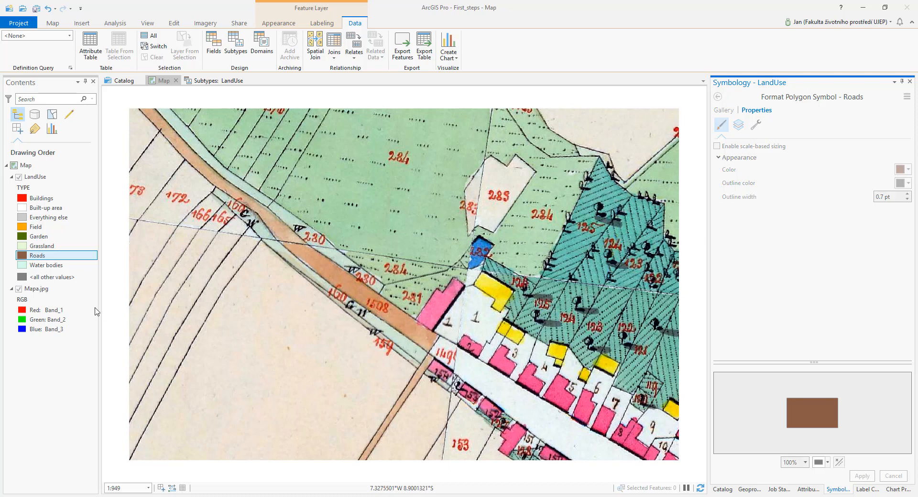
Change the fill color of the Water bodies class symbol to light blue and apply it
click(28, 267)
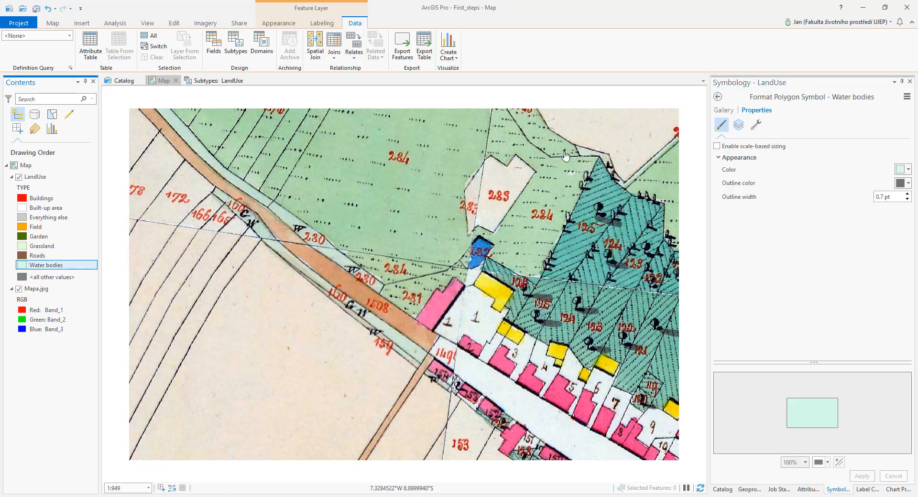
click(908, 170)
click(880, 212)
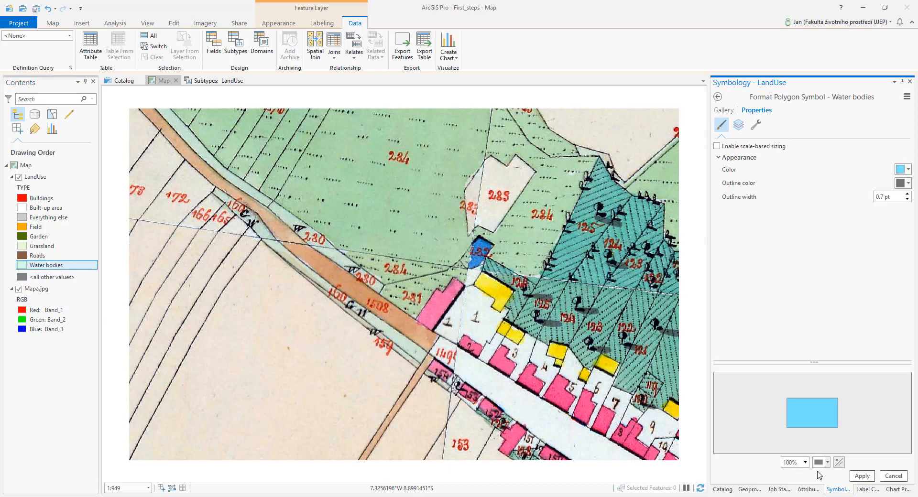
click(861, 476)
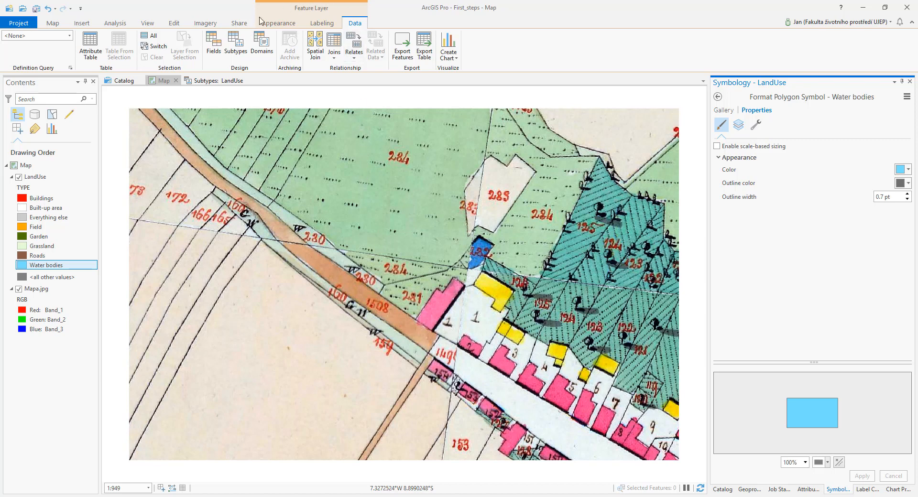
Create a rough Grassland polygon over the large green parcel 284, following parcel 283 down to the blue pond and closing along the map's upper edge
click(175, 24)
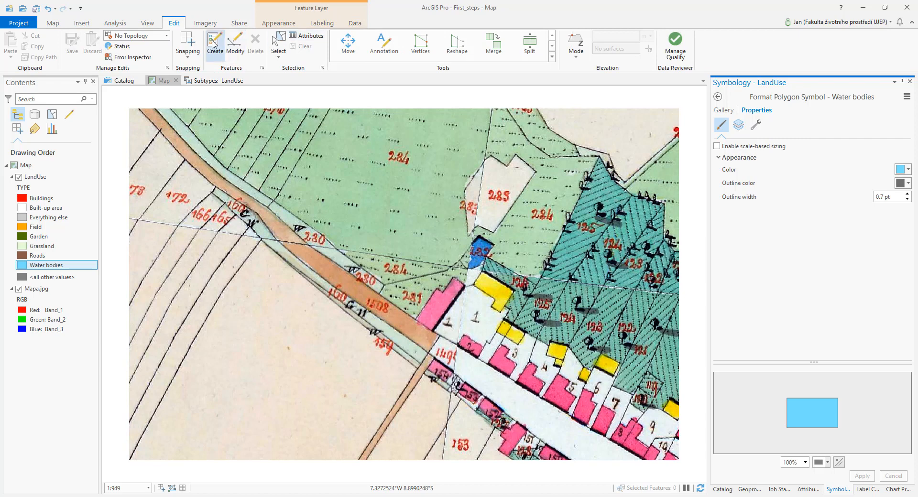
click(214, 44)
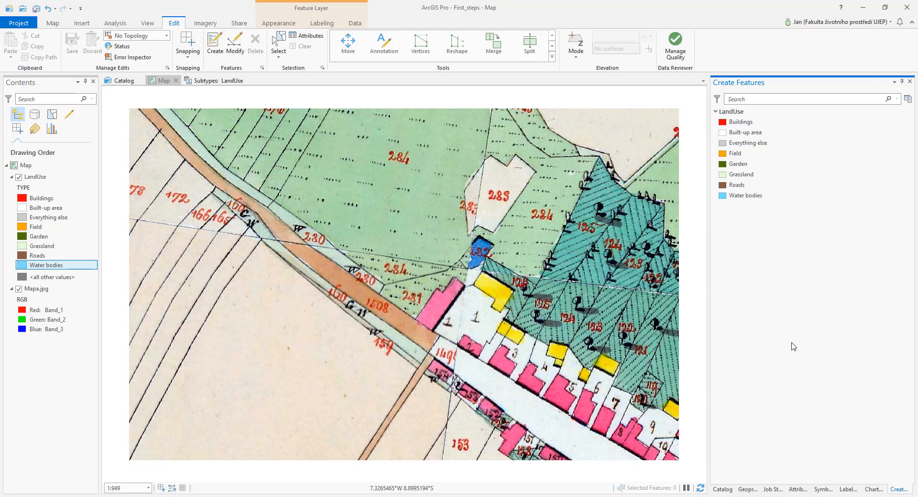
click(742, 175)
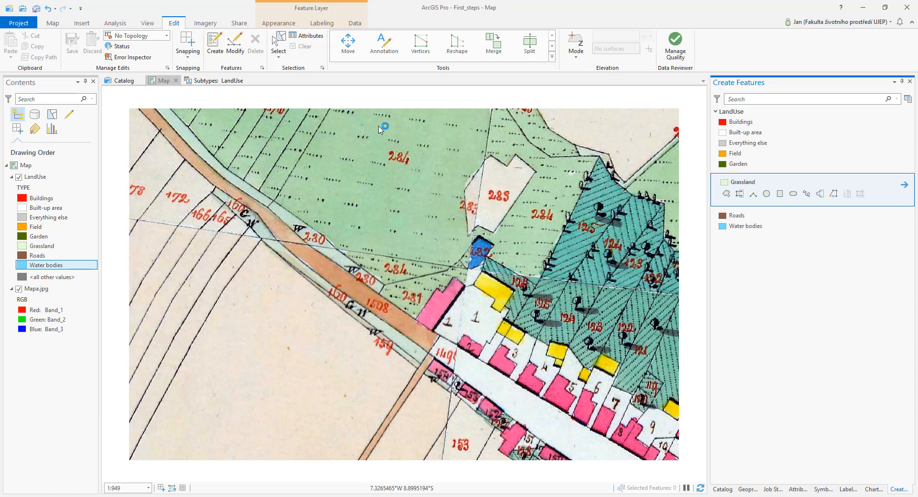
click(492, 110)
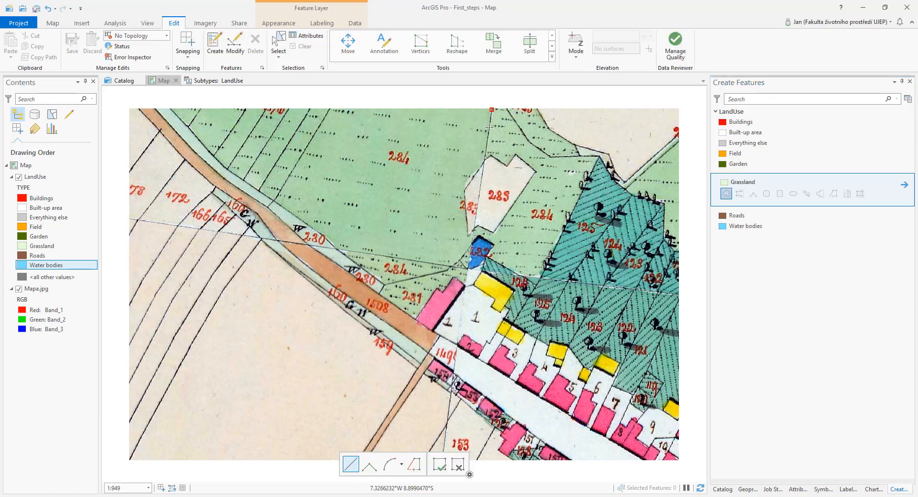
click(483, 161)
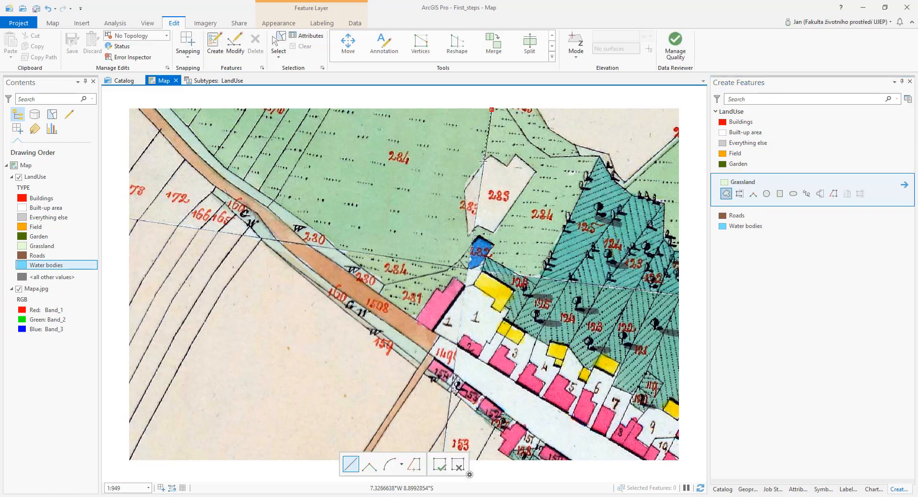
click(463, 189)
click(469, 233)
click(469, 240)
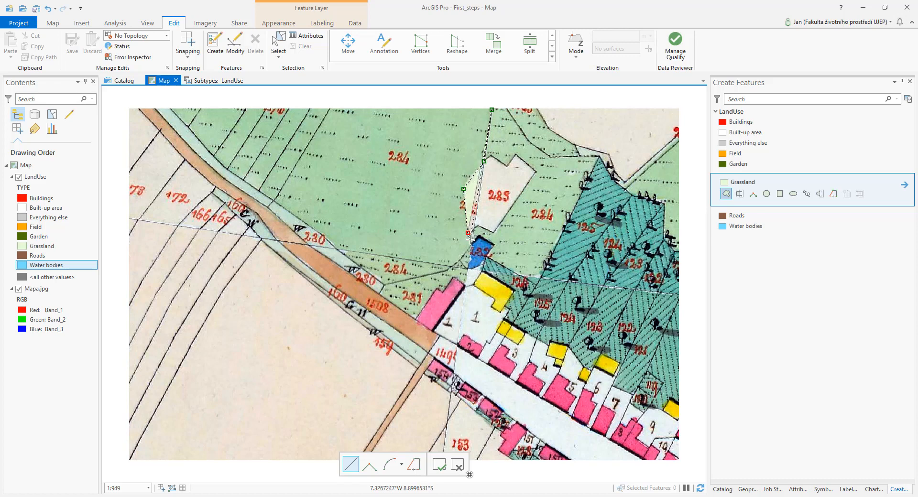
click(437, 249)
click(374, 230)
click(321, 206)
click(295, 173)
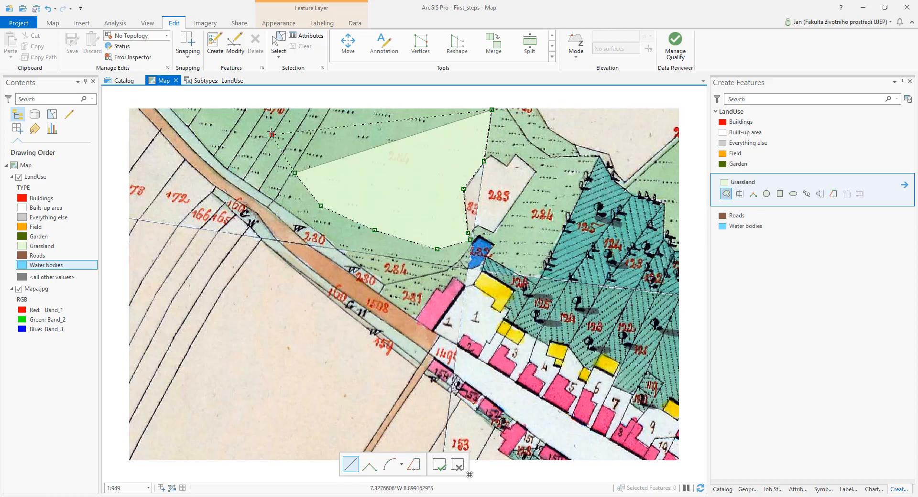
click(271, 135)
double_click(271, 108)
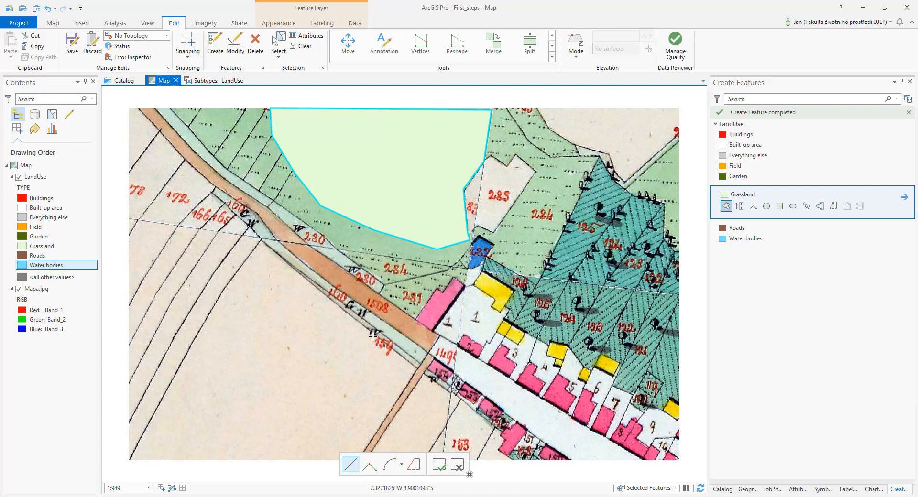
Edit the Grassland polygon's vertices, moving them outward to the pond, the pink building and the green parcel's boundary along the road
click(234, 48)
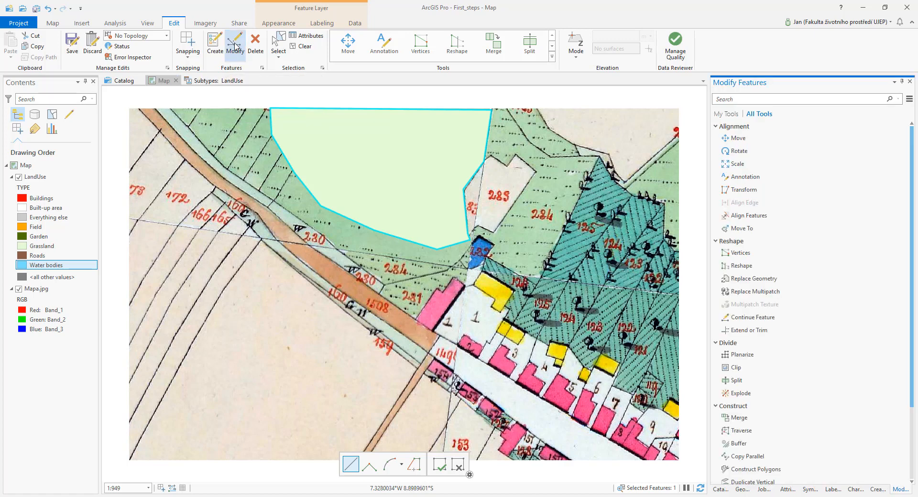
click(750, 253)
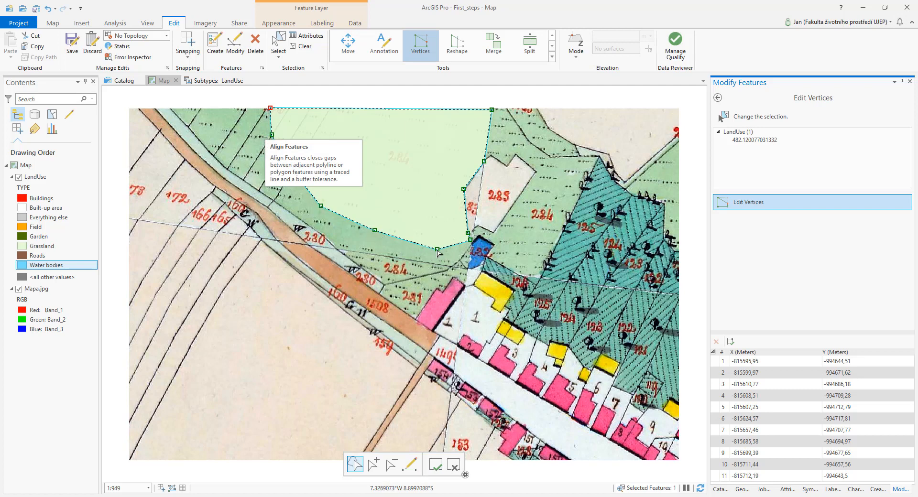
drag(437, 249, 460, 262)
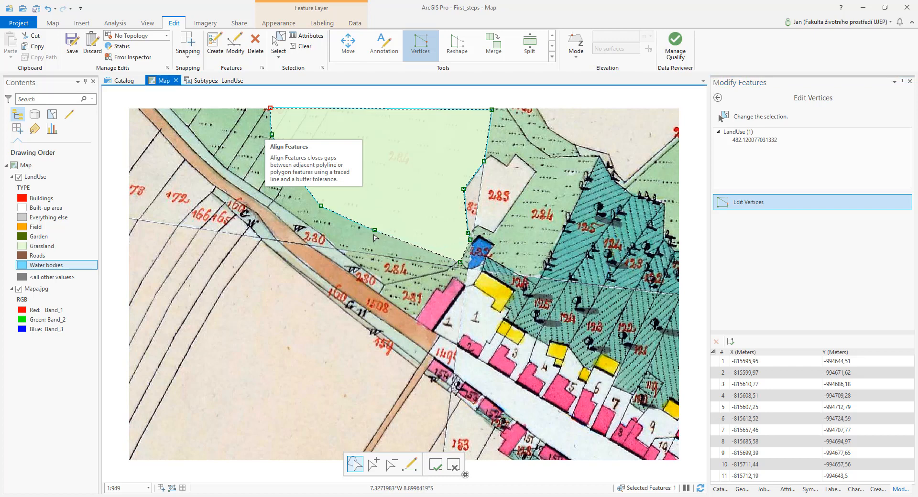
drag(375, 230, 466, 285)
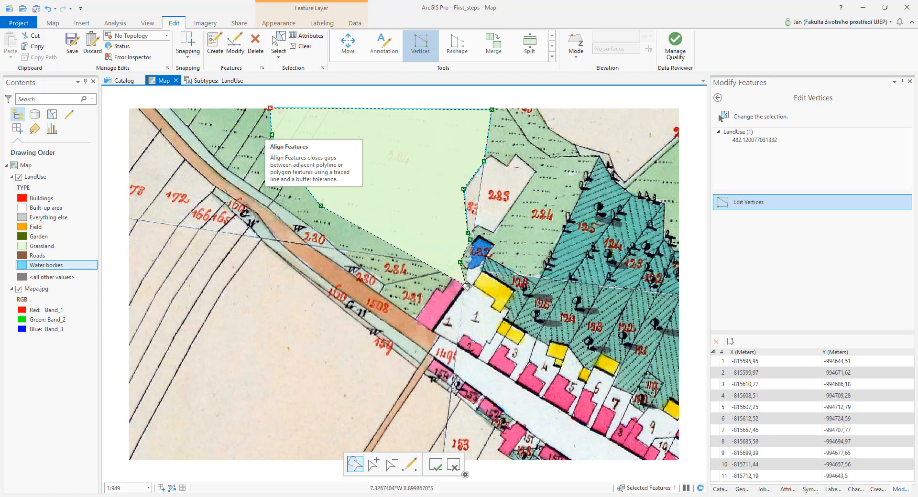
drag(320, 205, 454, 281)
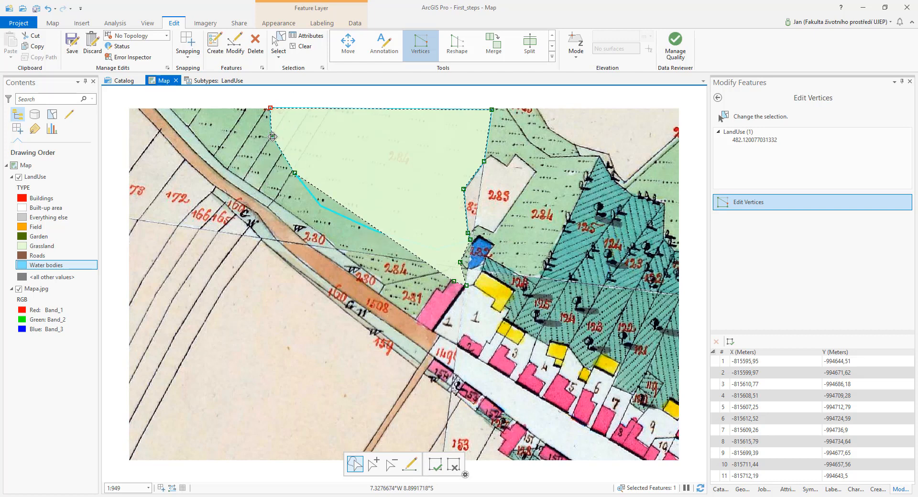
drag(272, 136, 225, 171)
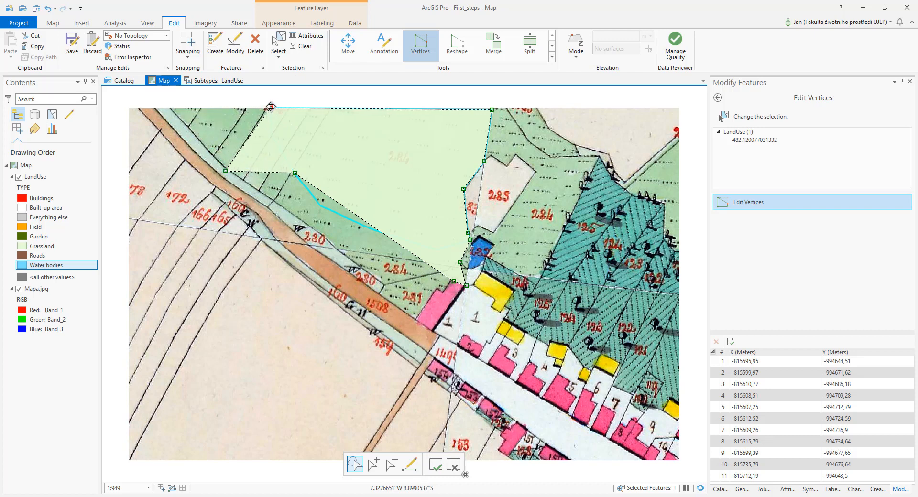
drag(271, 106, 170, 109)
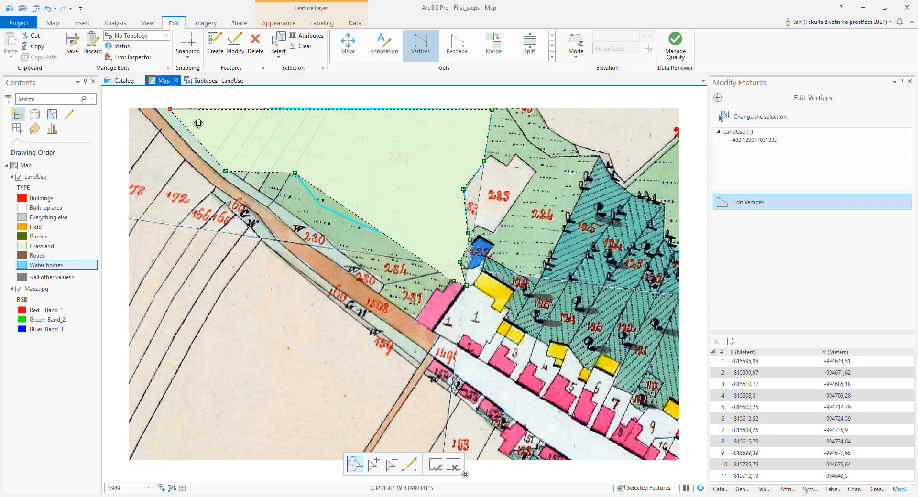
drag(295, 173, 331, 241)
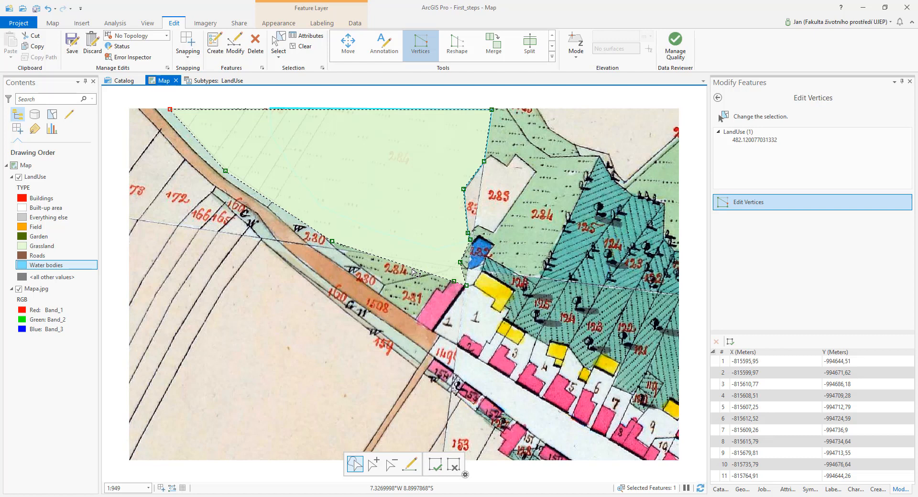
Add two vertices to the Grassland polygon's southwest edge and fit them to the inner boundary of the narrow roadside strip
right_click(415, 272)
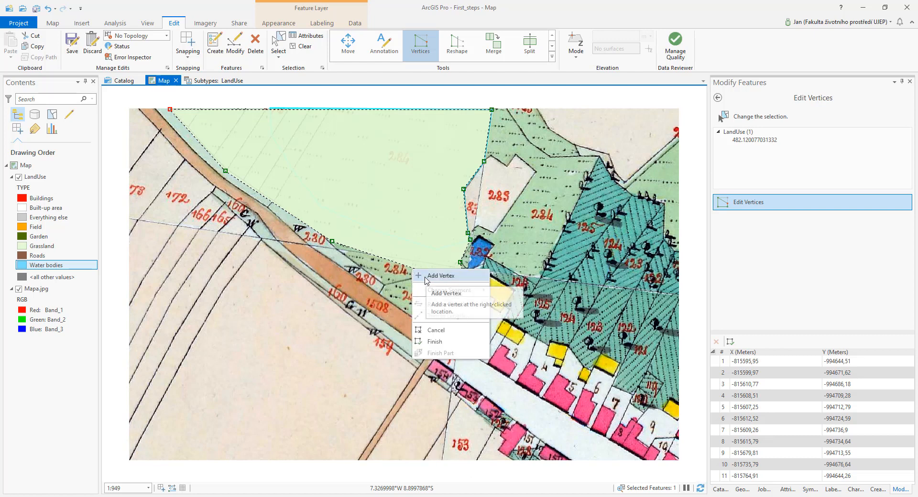
click(418, 275)
drag(412, 268, 346, 255)
right_click(345, 255)
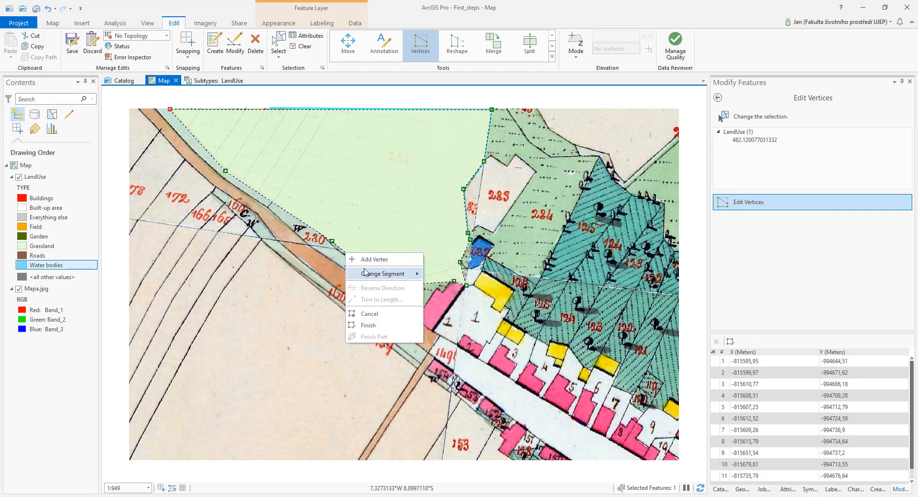
click(368, 260)
drag(344, 252, 340, 251)
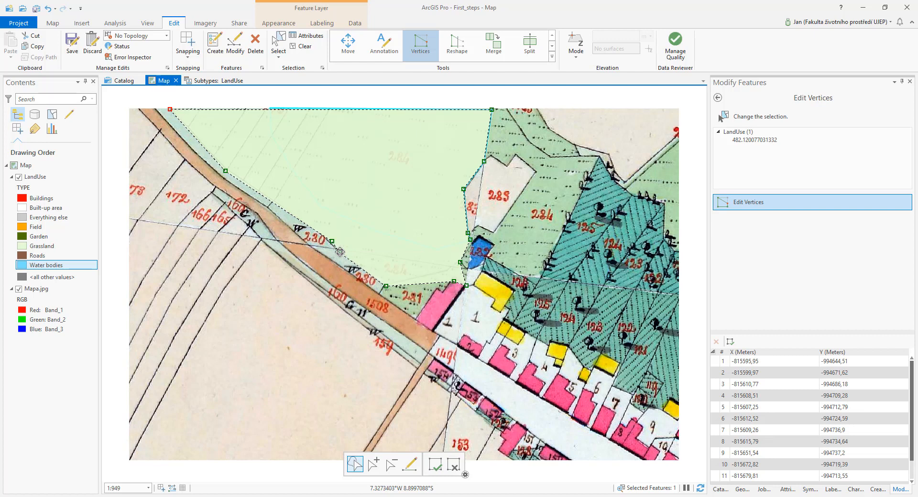
Add two more vertices to the Grassland polygon, placing one at the roadside strip's end and one at the pink building's road corner
right_click(405, 285)
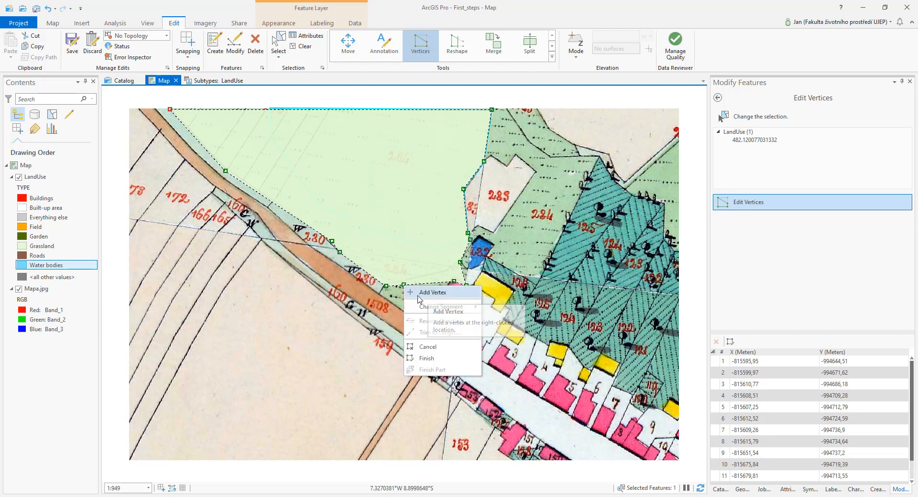
click(425, 292)
drag(404, 286, 380, 292)
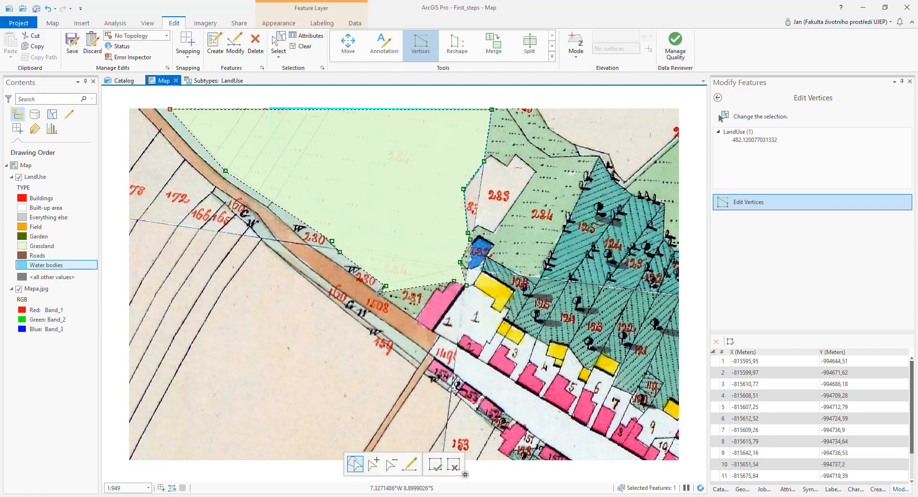
right_click(412, 288)
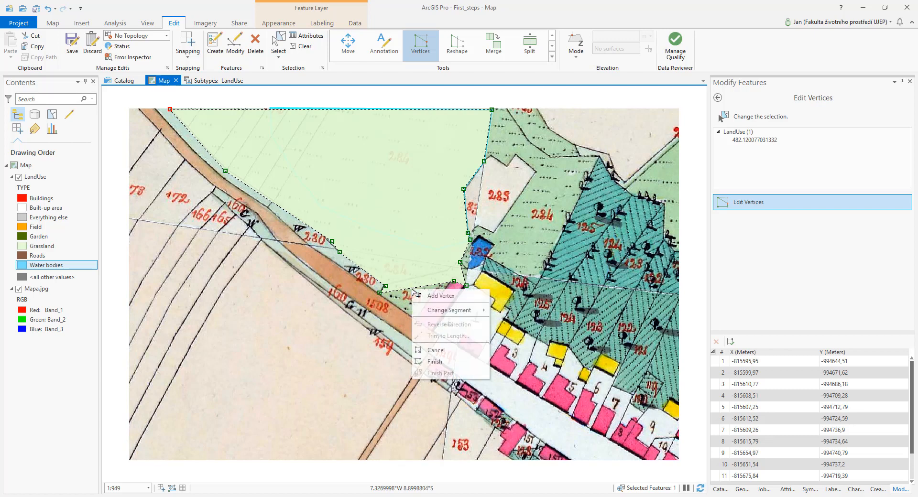
click(415, 294)
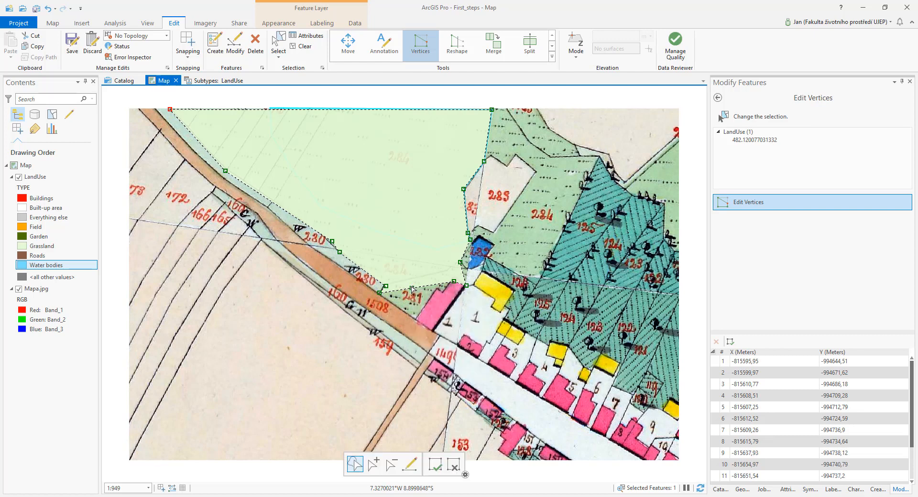
drag(411, 289, 417, 319)
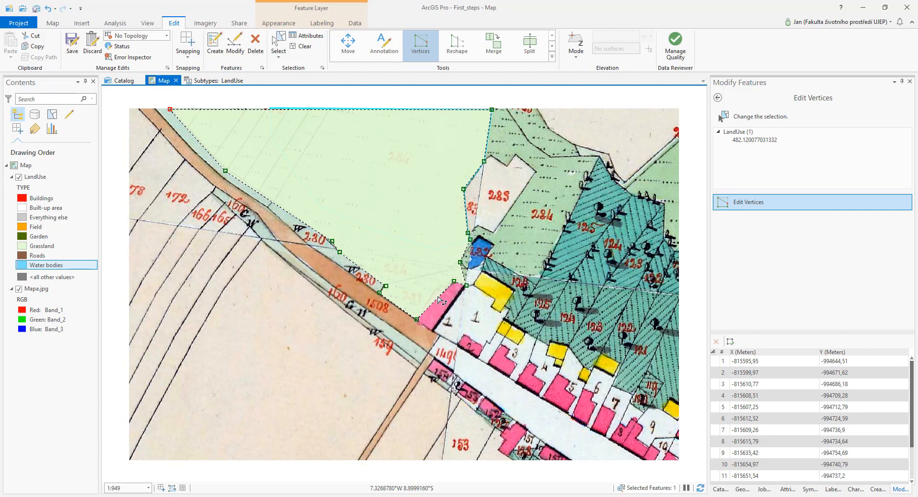
Add two vertices along the pink building's stepped edge, fit the Grassland polygon to it, and finish the vertex edit
right_click(438, 297)
click(452, 304)
drag(439, 297, 435, 289)
right_click(442, 290)
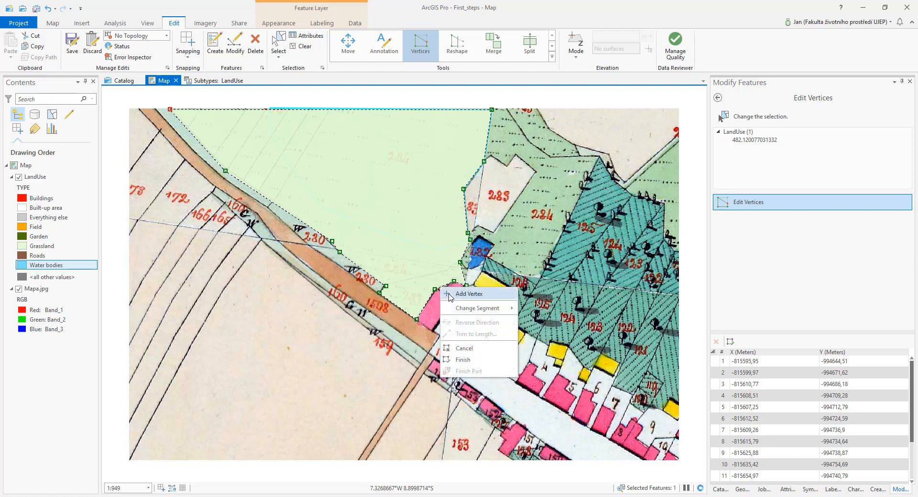
click(457, 297)
drag(443, 289, 444, 293)
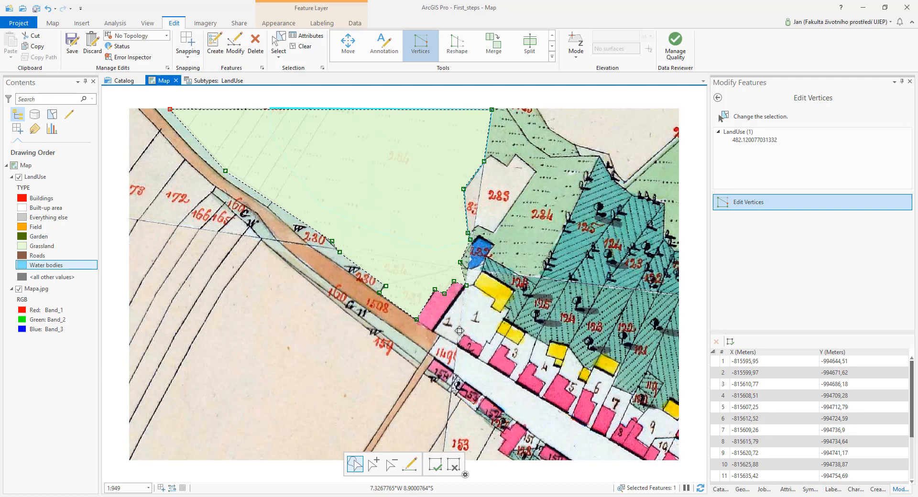
click(336, 326)
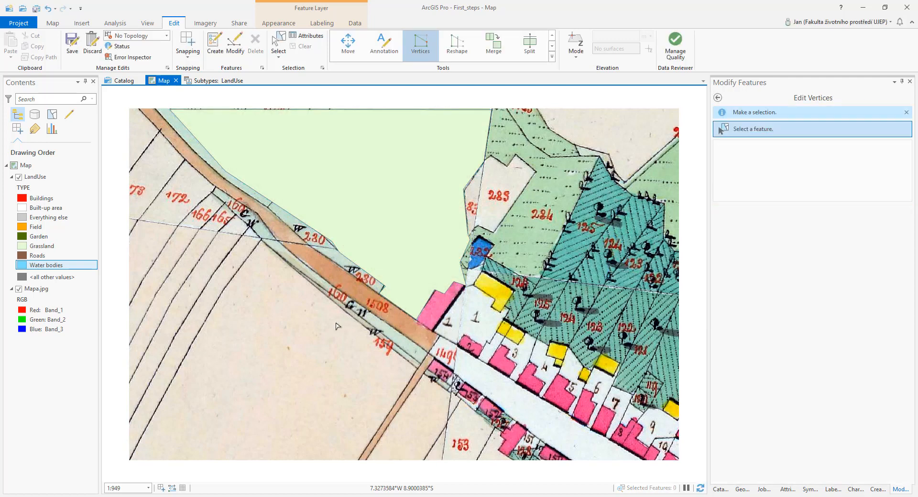
Select the Grassland polygon and split it in two along a diagonal line from its northern edge to the roadside boundary
click(385, 164)
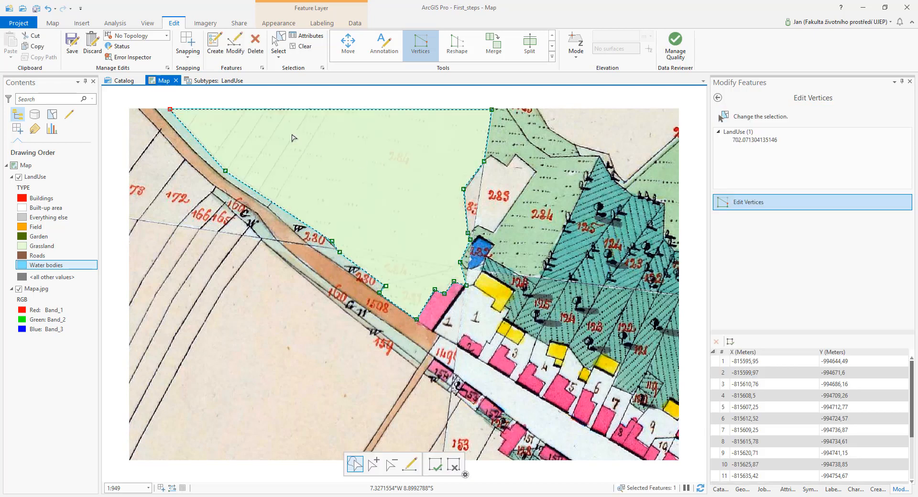
click(235, 43)
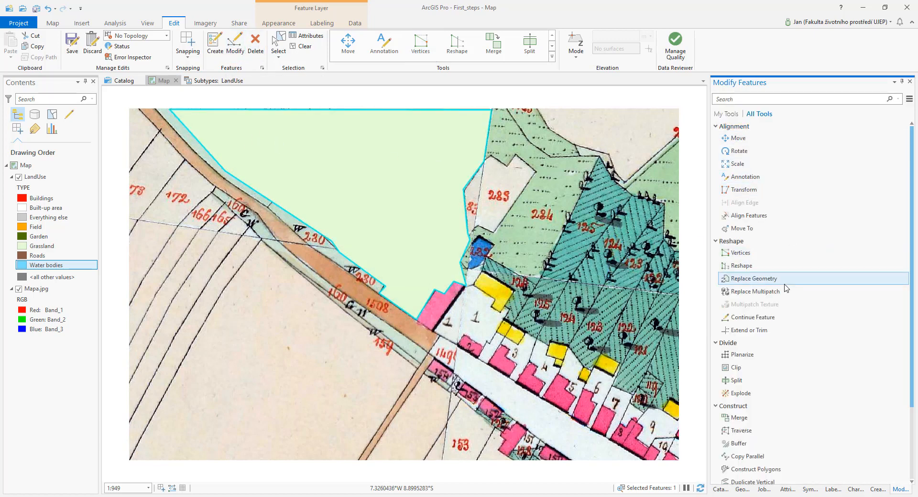
scroll(731, 310, down, 2)
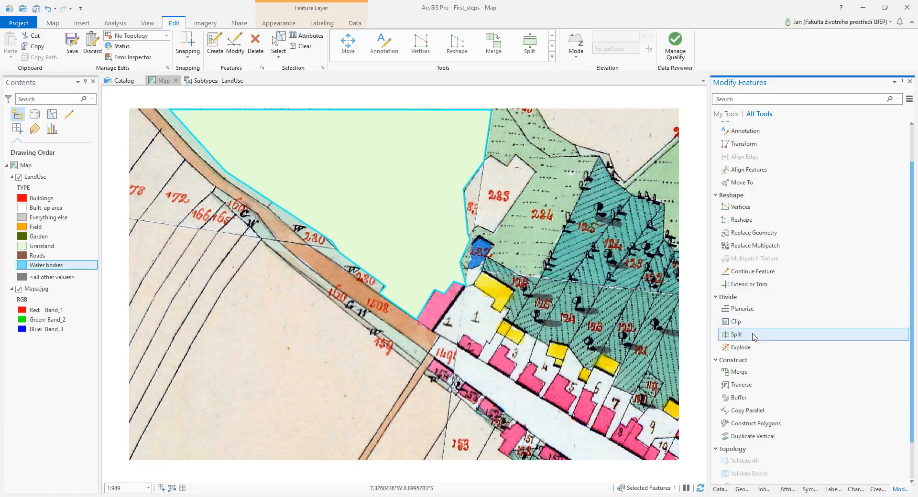
click(754, 337)
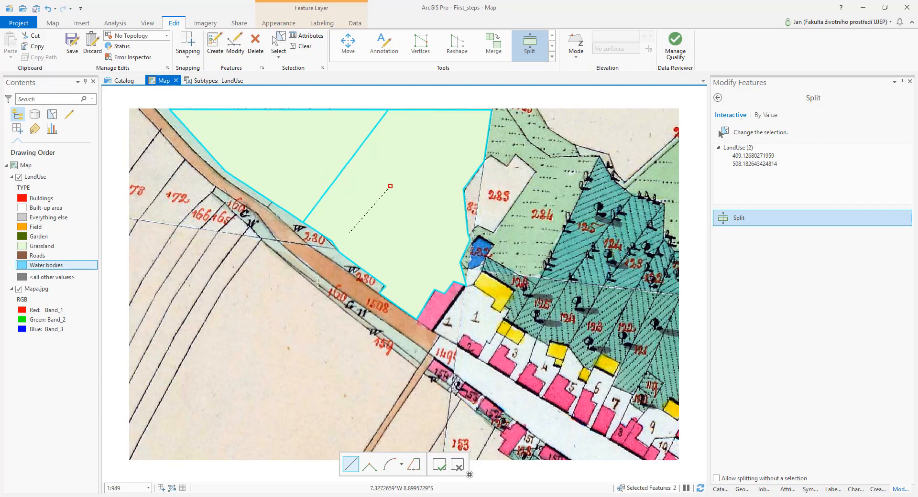
Try to split the eastern Grassland part with a line starting inside it and ending beyond the road
click(307, 303)
double_click(374, 374)
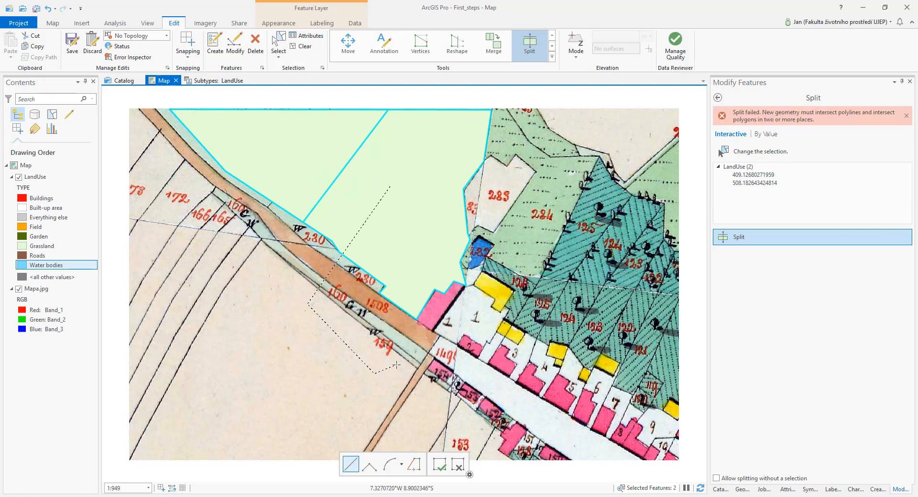
double_click(396, 365)
key(Escape)
click(717, 98)
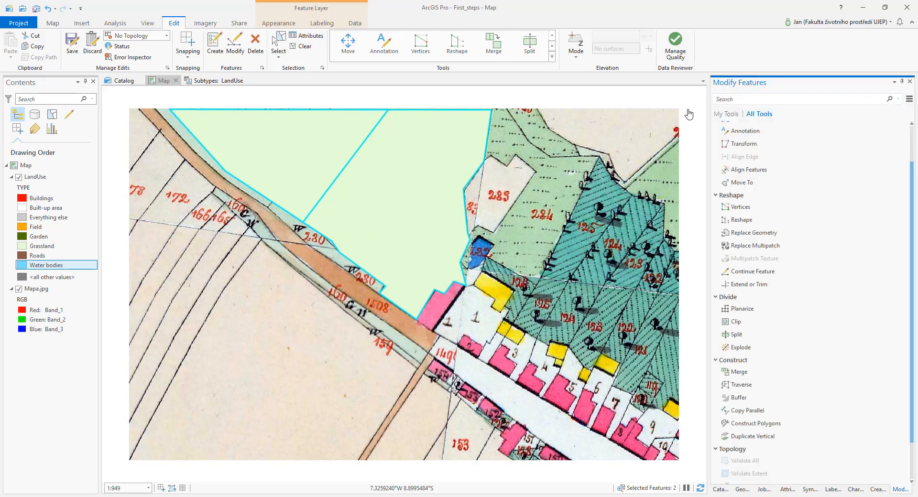
Inspect the attributes of the split Grassland polygon in its pop-up and close it
click(53, 24)
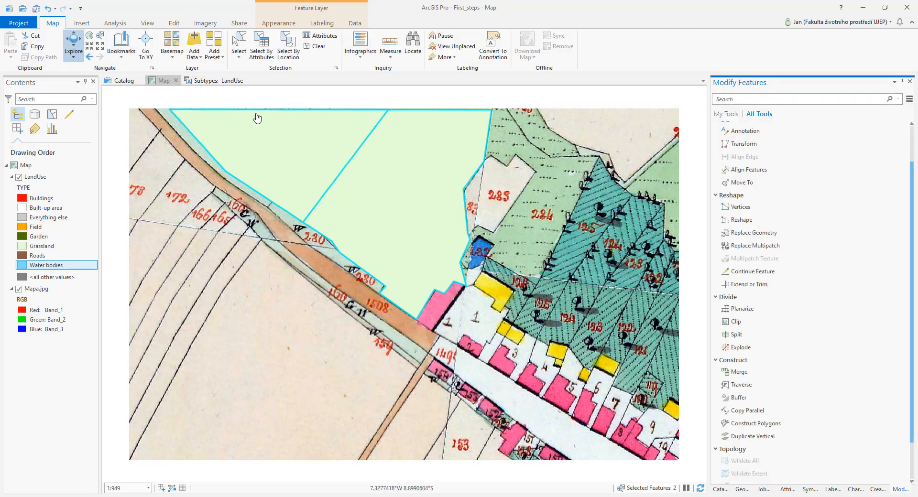
click(270, 130)
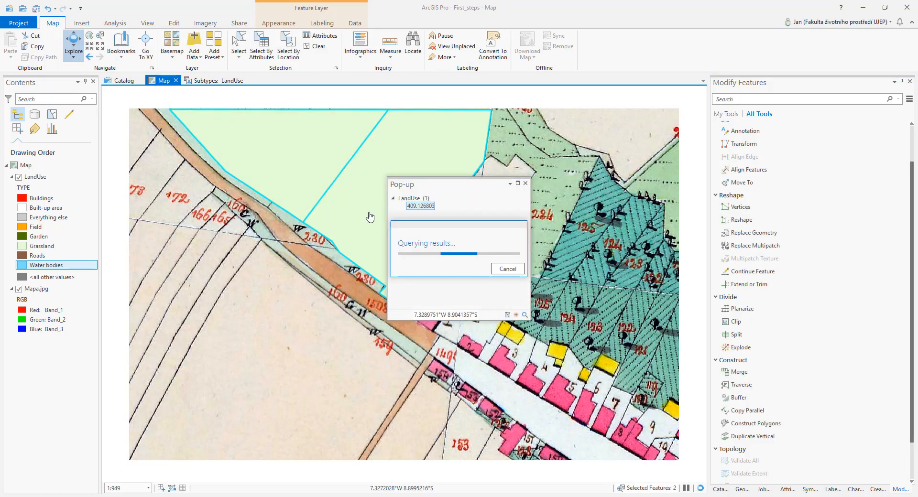
click(439, 147)
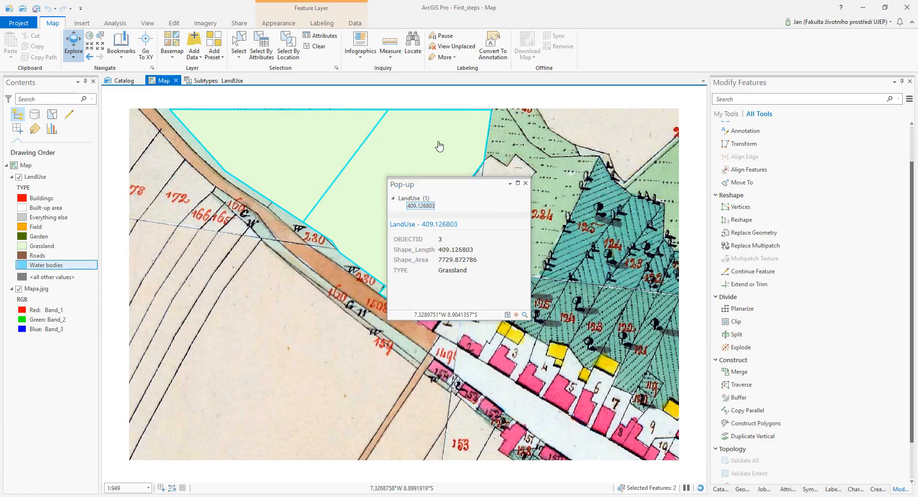
click(525, 184)
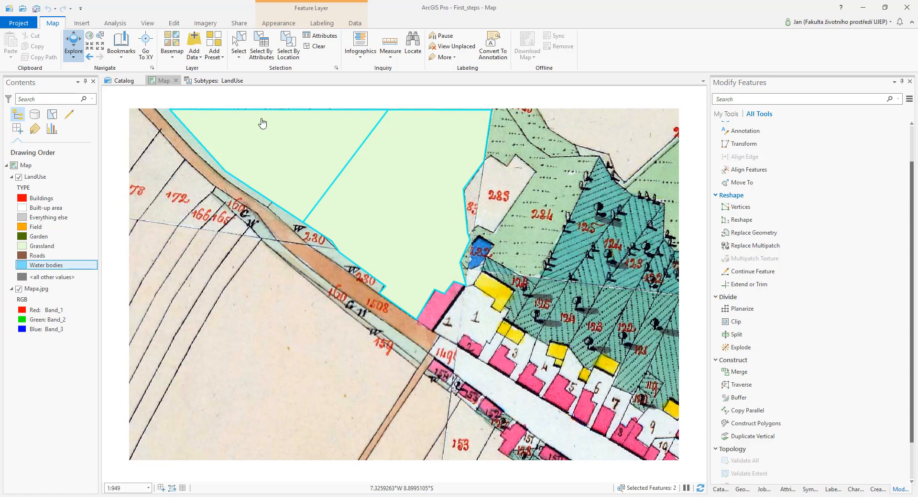
Start creating an Everything else polygon in the LandUse layer near the Grassland's northwest corner
click(174, 24)
click(215, 44)
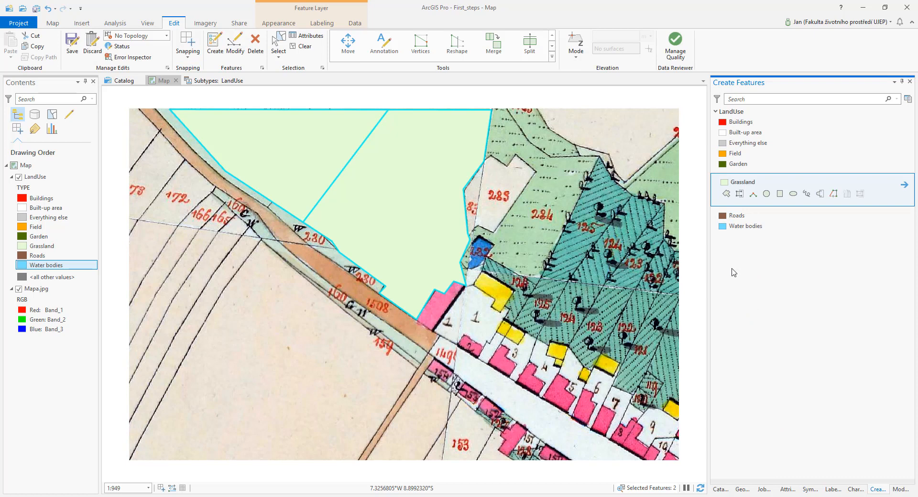
click(333, 222)
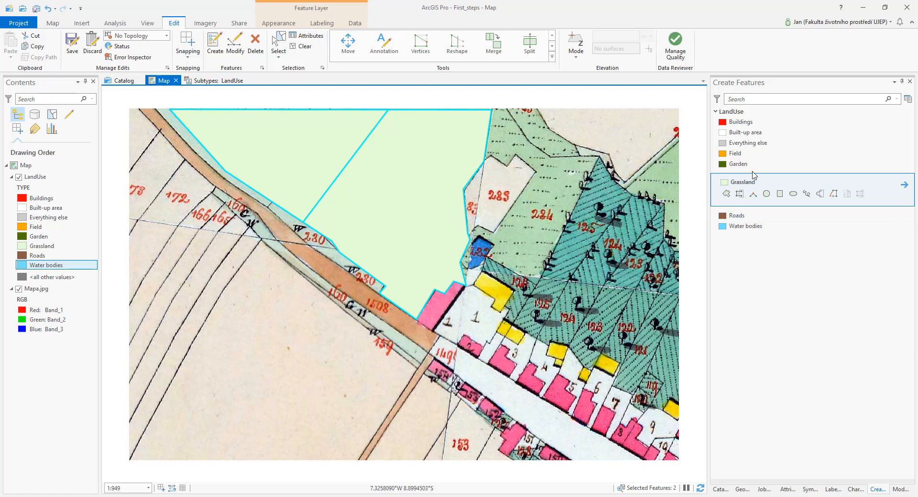
click(752, 146)
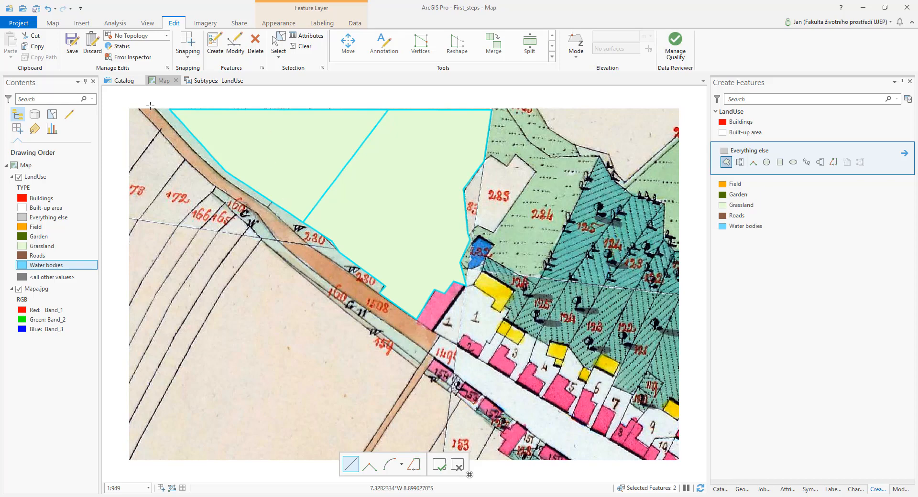
scroll(150, 105, up, 8)
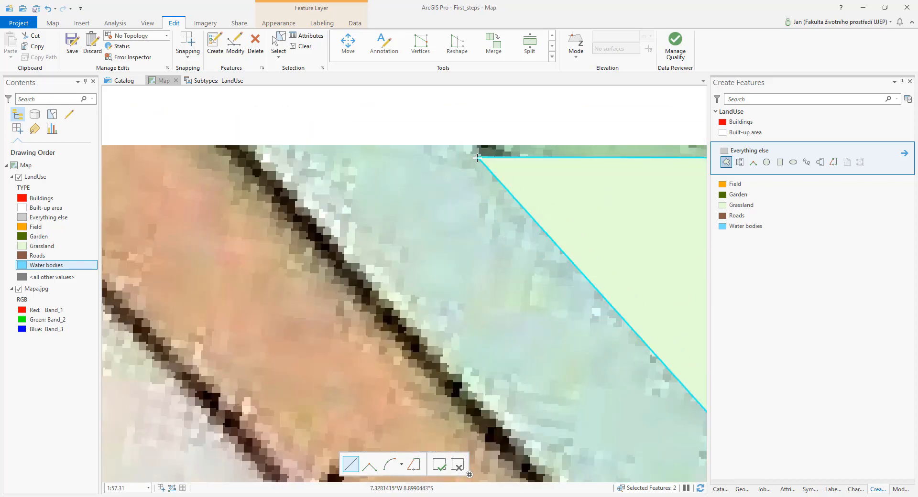
scroll(479, 156, down, 5)
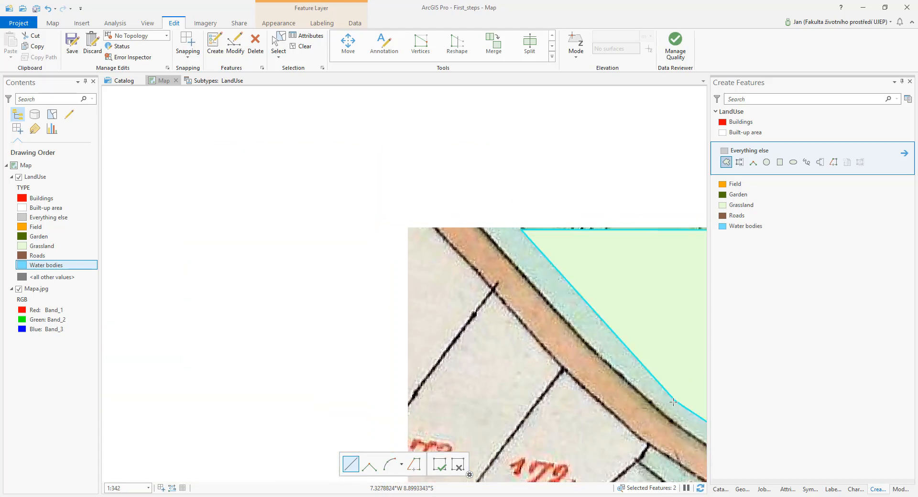
scroll(520, 234, up, 1)
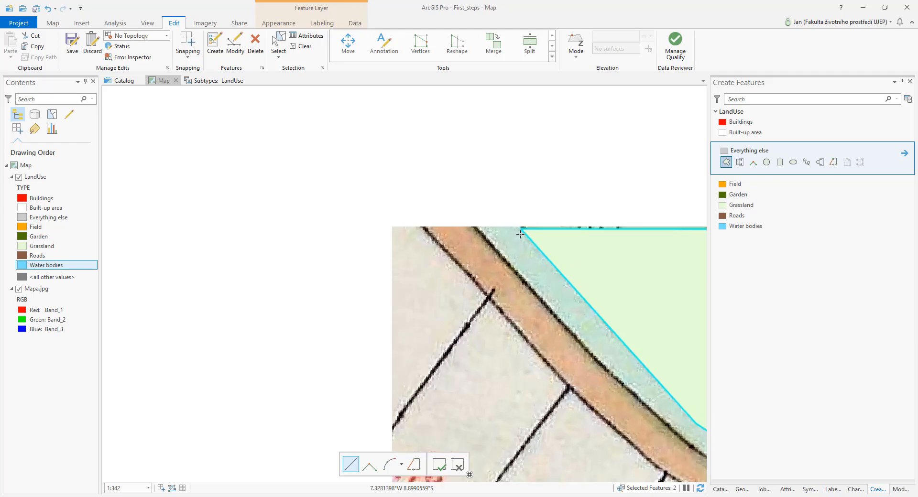
scroll(520, 235, up, 7)
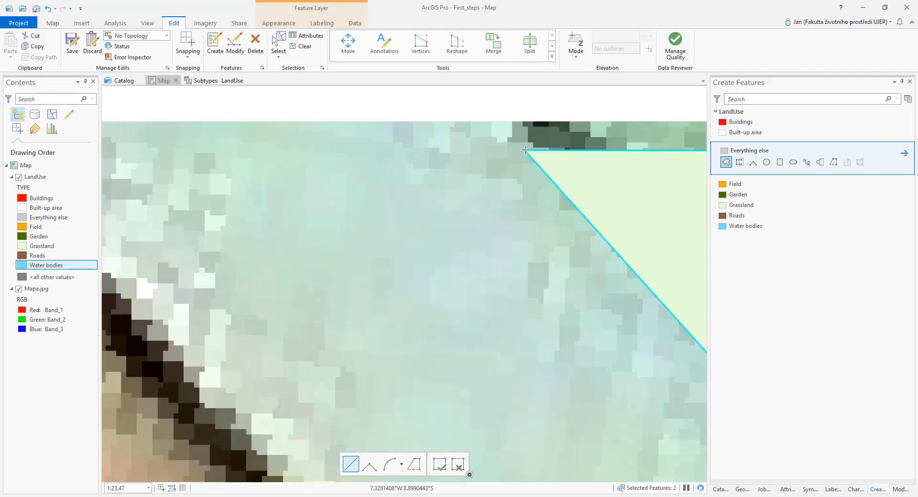
scroll(485, 206, down, 5)
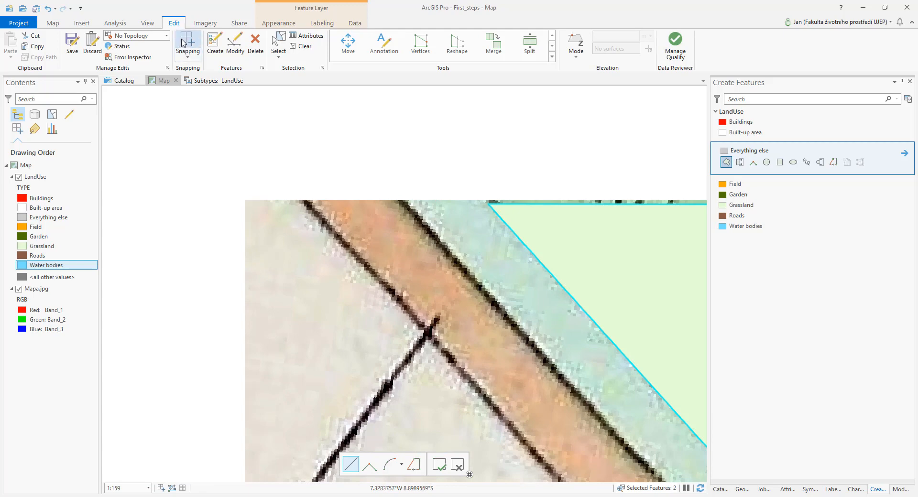
Turn on snapping and review the snapping settings without changing them
click(188, 58)
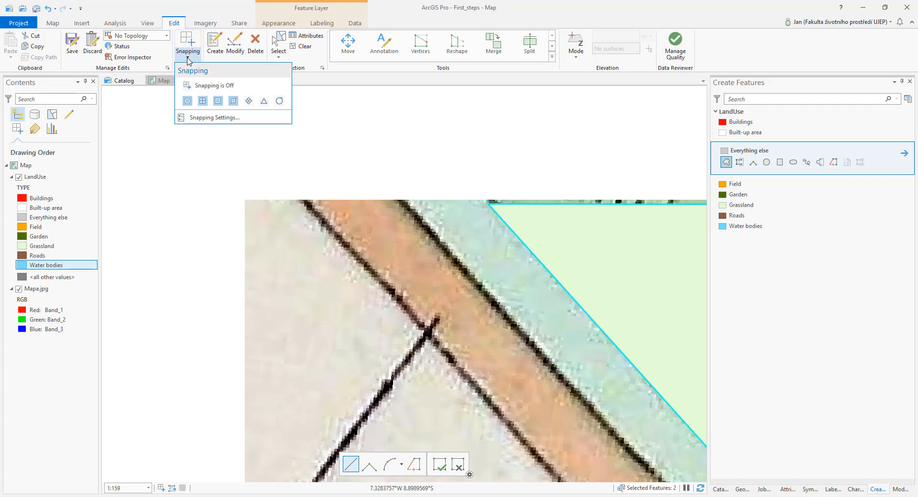
click(188, 43)
click(190, 43)
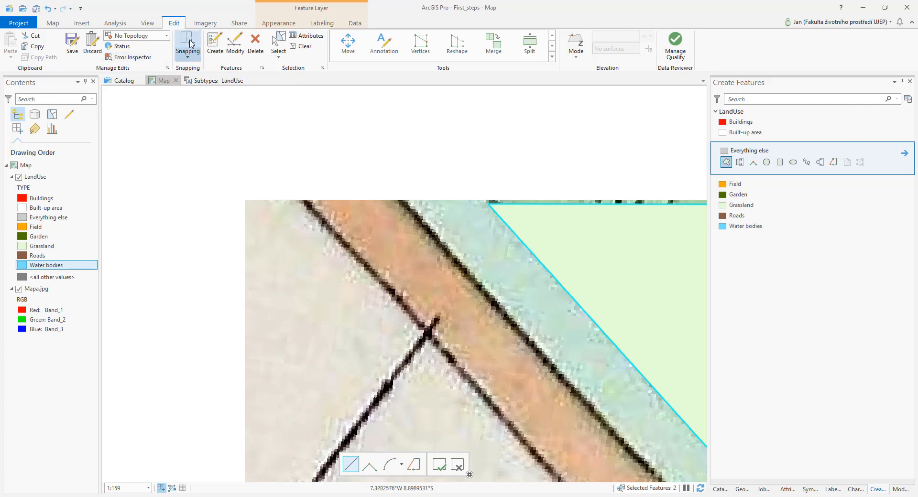
click(189, 55)
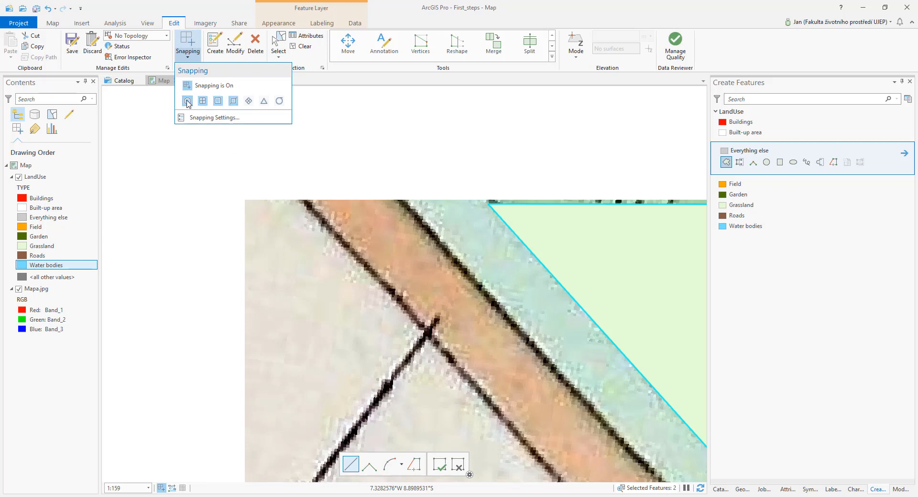
click(198, 116)
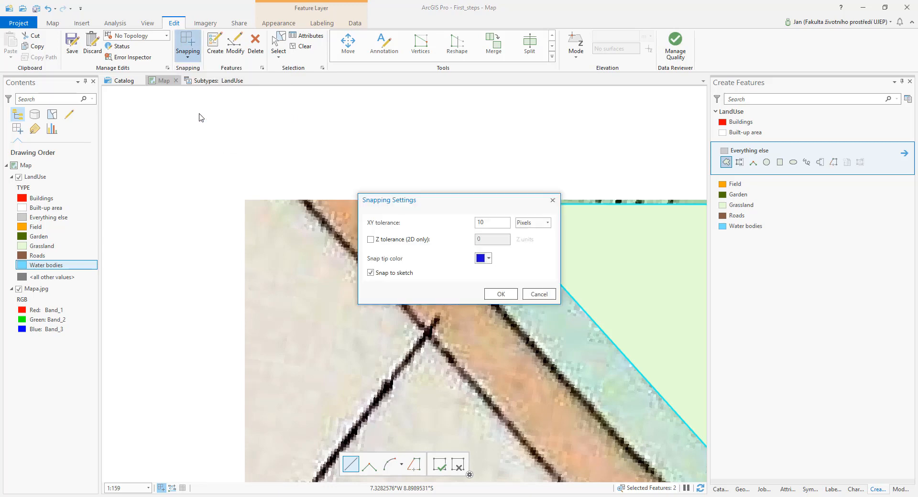
click(538, 294)
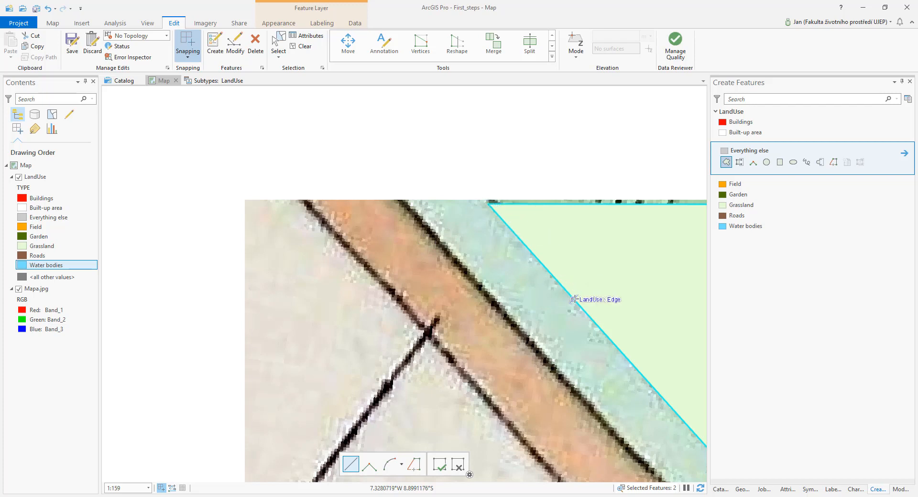
Place the Everything else polygon's first vertices, snapping to the Grassland's northwest corner and following the road's northern edge southeastward
click(487, 204)
click(409, 201)
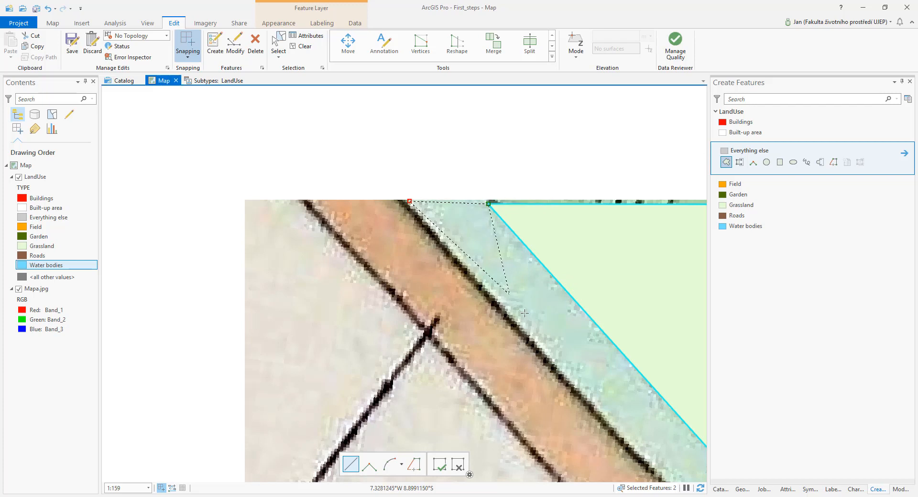
click(539, 350)
scroll(554, 346, down, 4)
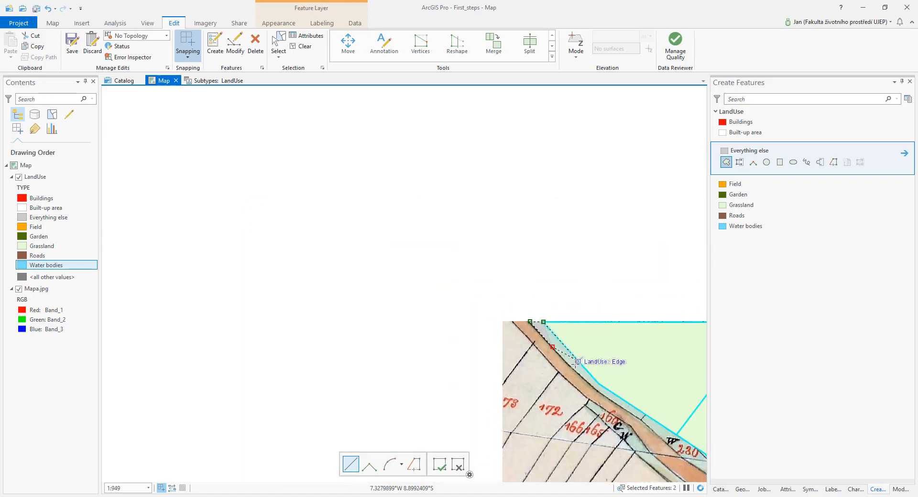
click(597, 391)
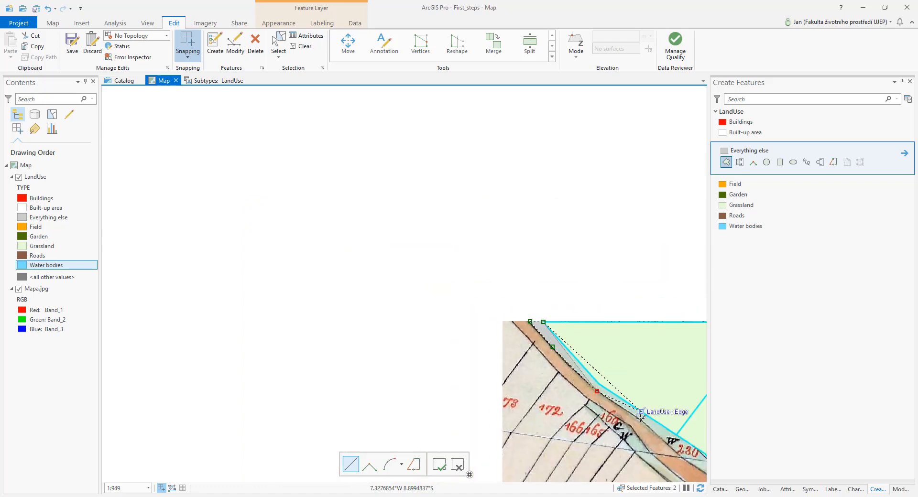
click(641, 418)
Continue the Everything else polygon along the road to the strip's end, snap back to the Grassland boundary, and finish the polygon
key(Down)
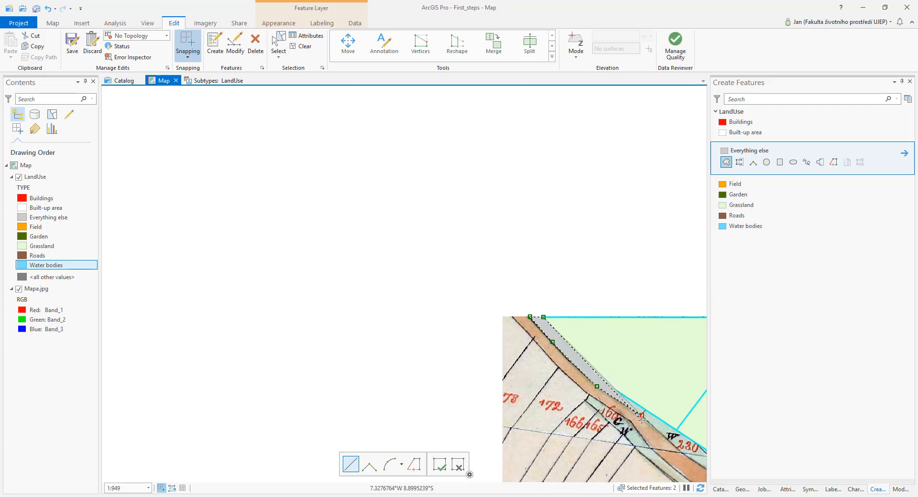
key(Right)
key(Right)
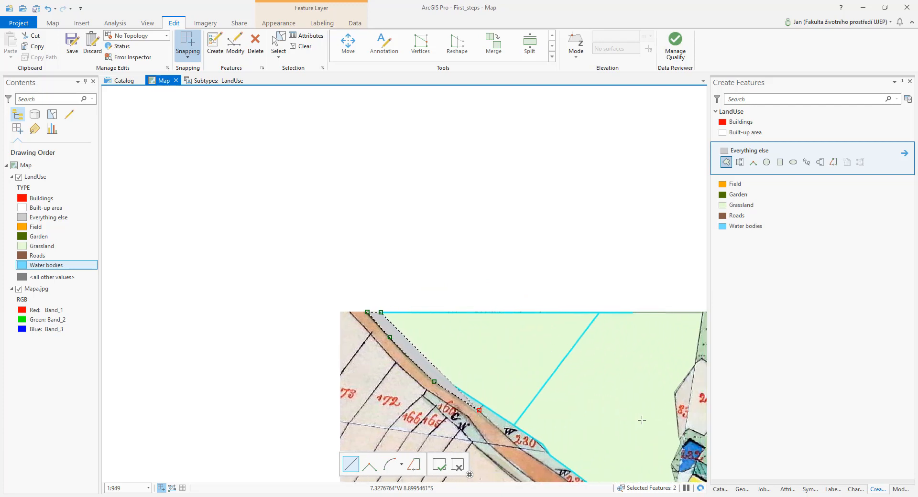
key(Down)
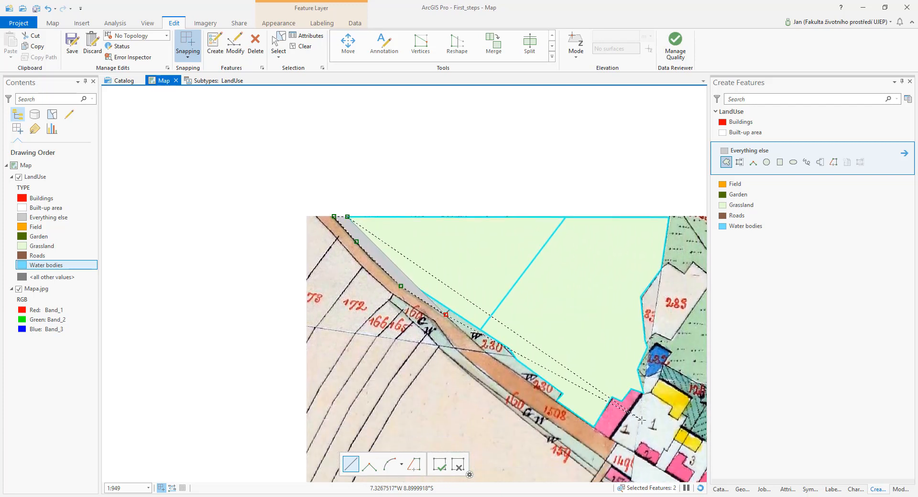
click(486, 355)
click(556, 400)
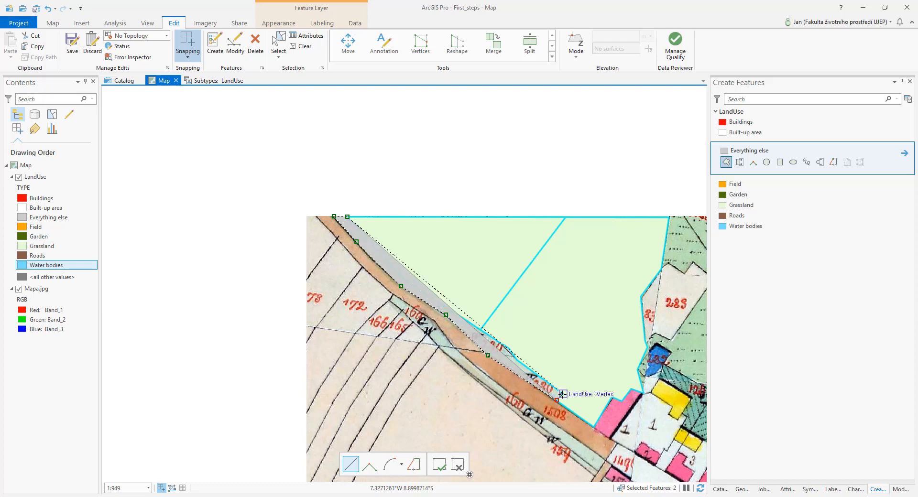
click(563, 393)
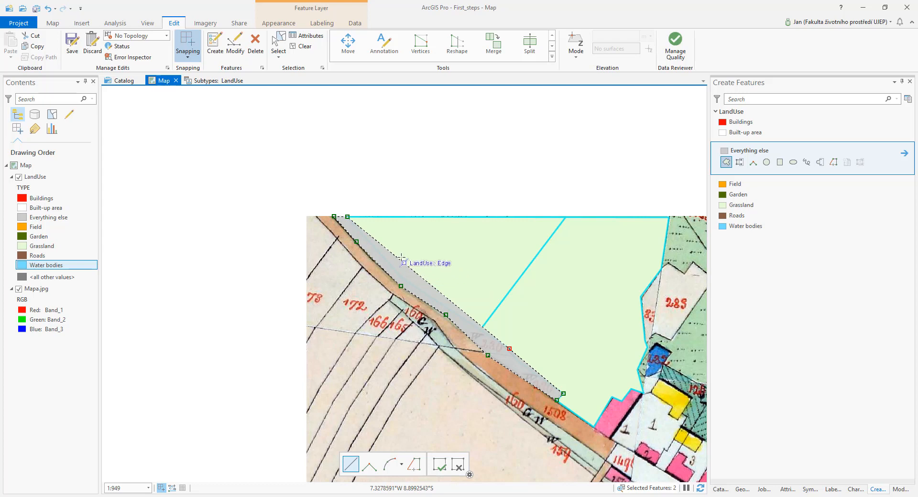
double_click(361, 230)
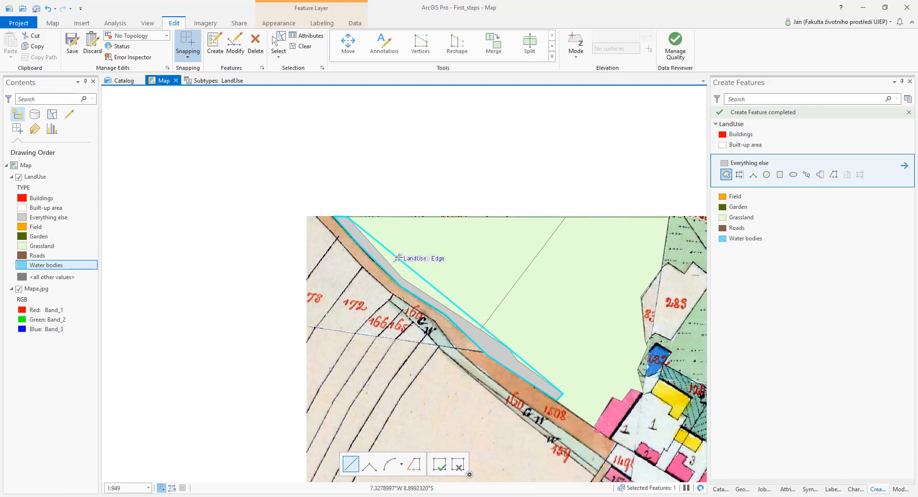
Add a vertex on the Everything else polygon's northeastern edge, move it onto the strip's bend near the road, and finish the vertex edit
click(235, 44)
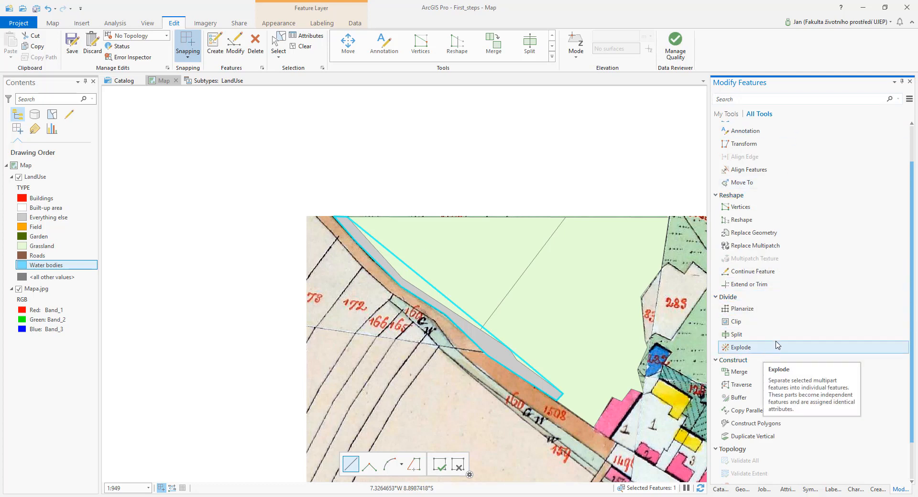
scroll(774, 334, up, 2)
click(740, 252)
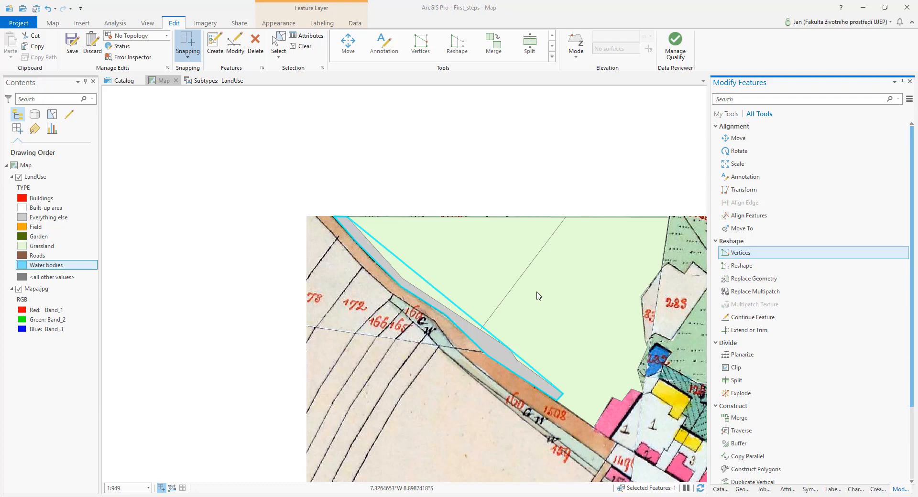
right_click(411, 266)
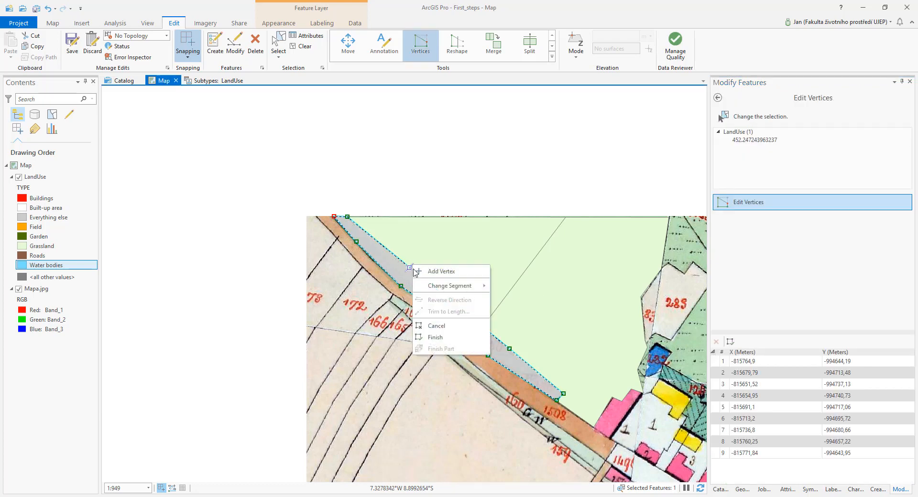
click(440, 271)
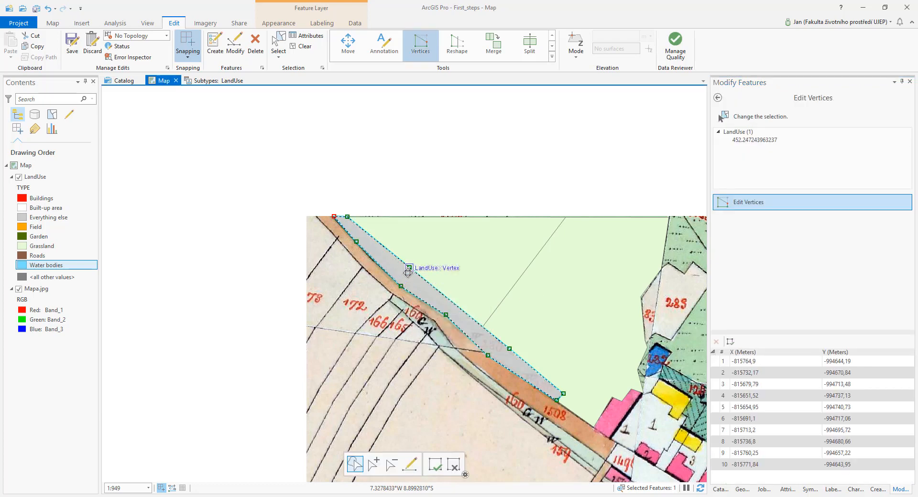
drag(404, 278, 402, 278)
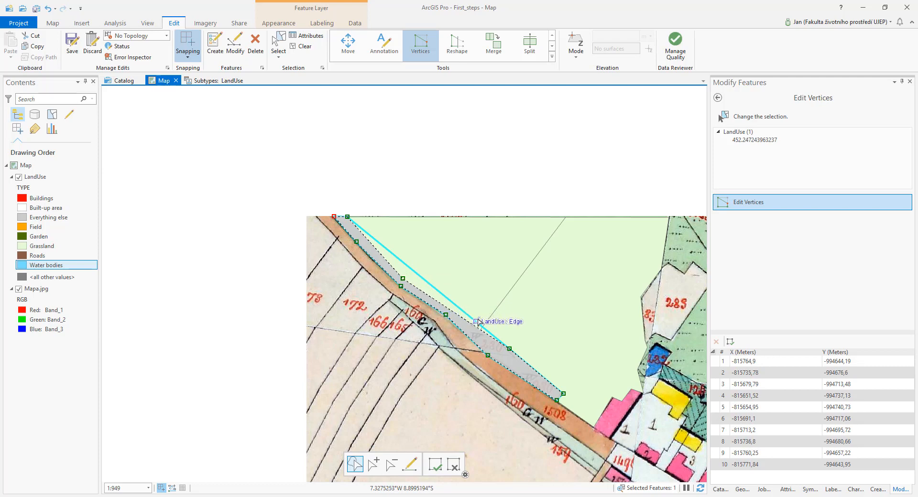
click(263, 322)
click(274, 260)
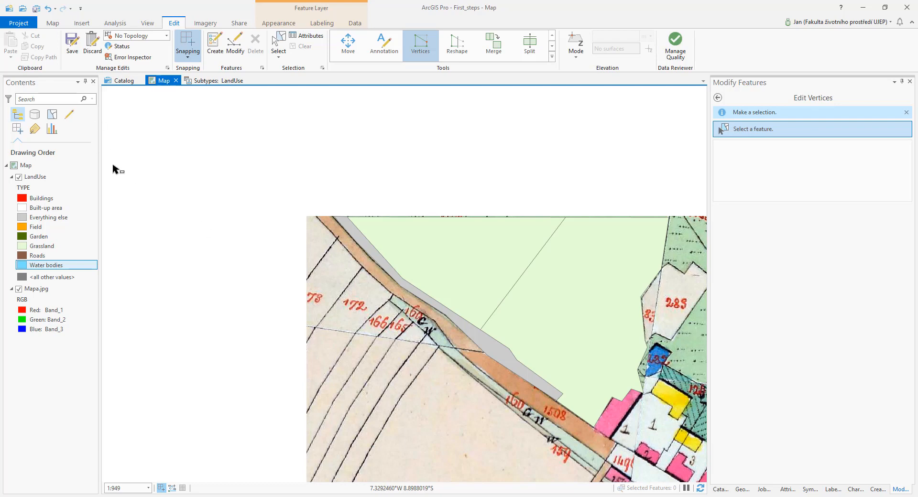
Start an autocomplete Field polygon inside the Grassland west of parcel 283 and trace the parcel's northern edge
click(214, 45)
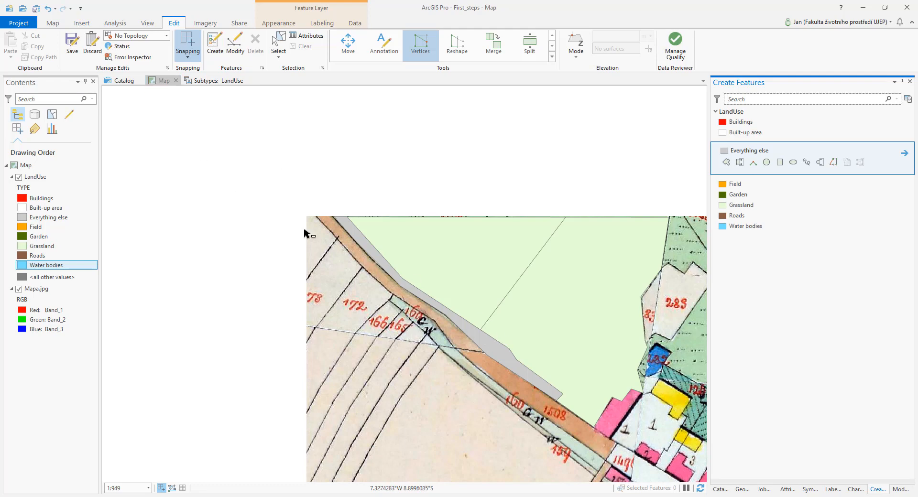
click(57, 25)
click(70, 40)
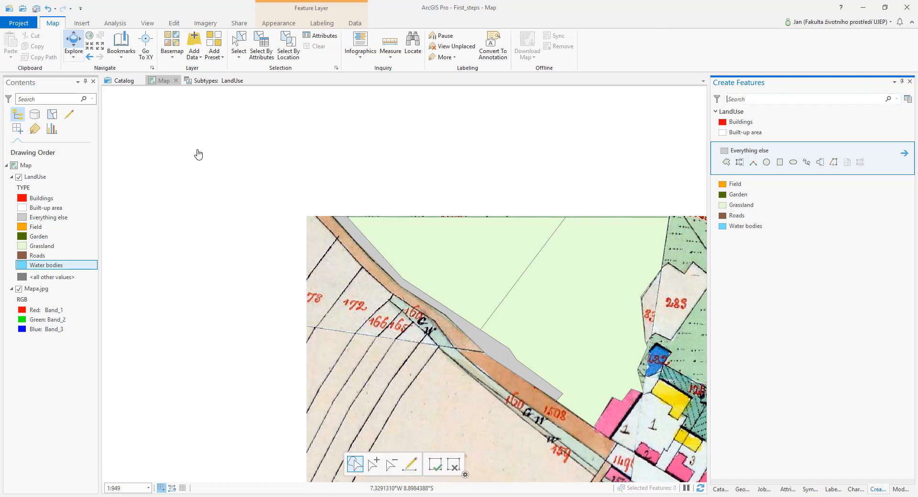
drag(495, 337, 337, 202)
drag(461, 224, 428, 285)
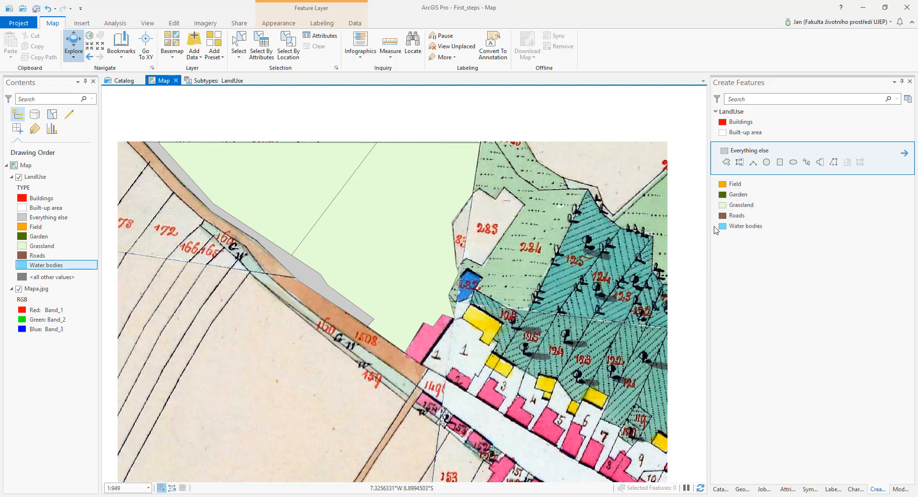
click(739, 184)
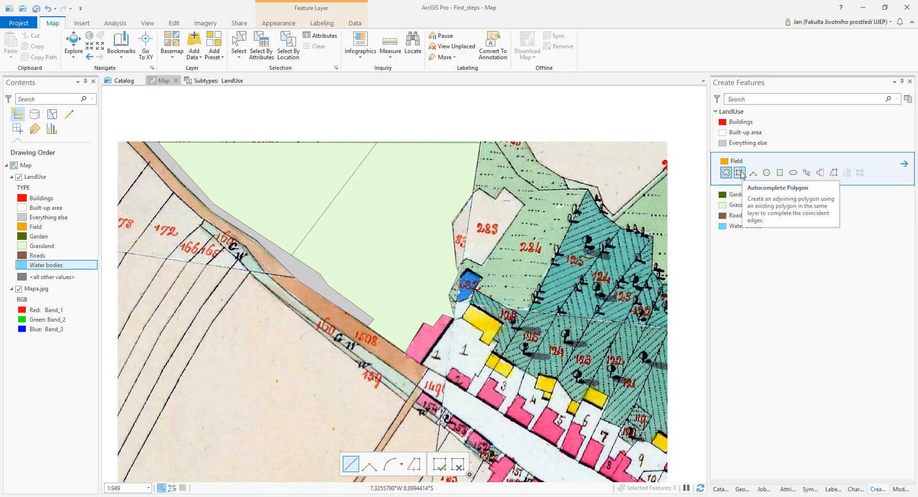
click(740, 174)
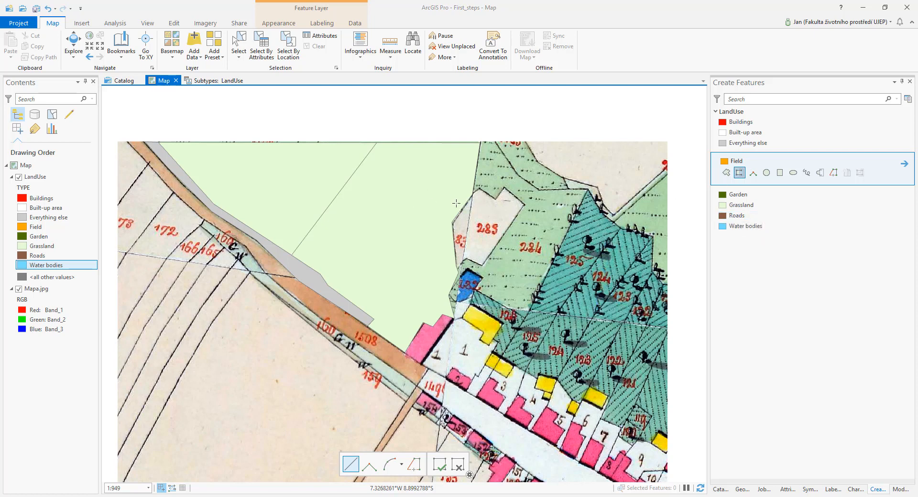
click(443, 211)
click(481, 188)
click(497, 198)
click(506, 187)
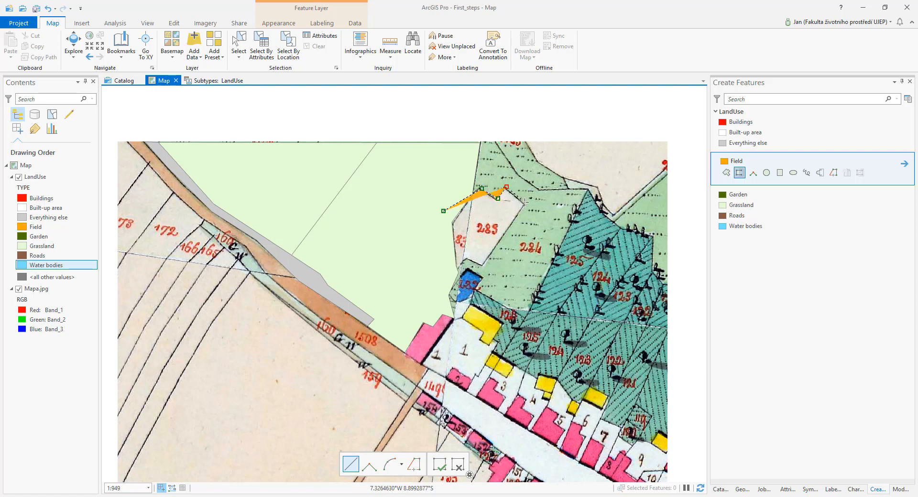
Continue the Field polygon around parcel 283's eastern and southern edges, finish it inside the Grassland, and leave the autocomplete sketch
click(524, 206)
click(484, 264)
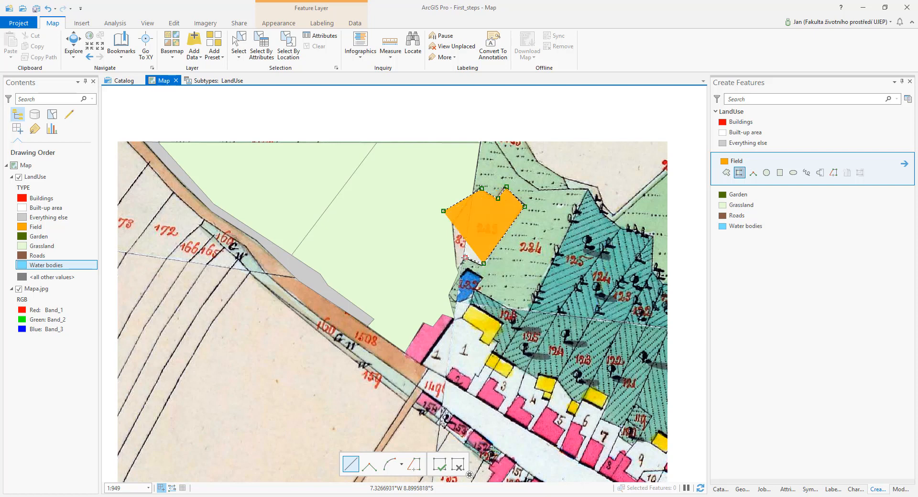
click(465, 257)
click(456, 266)
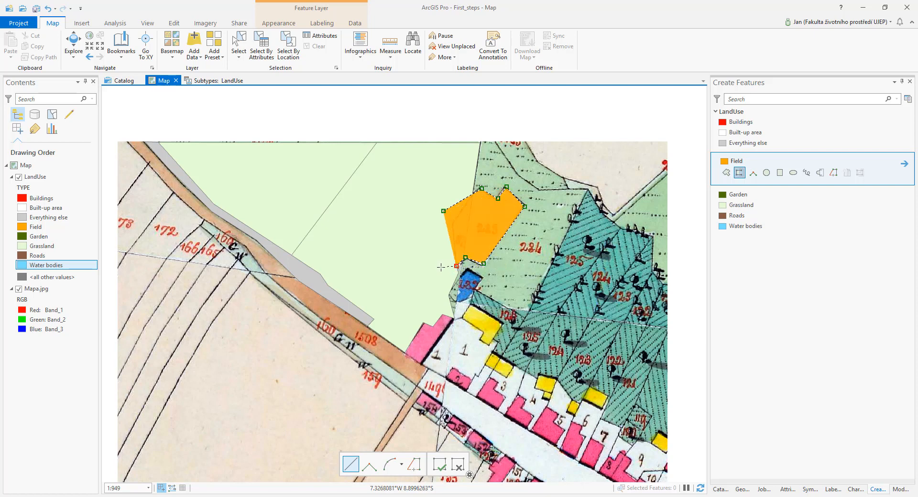
double_click(451, 268)
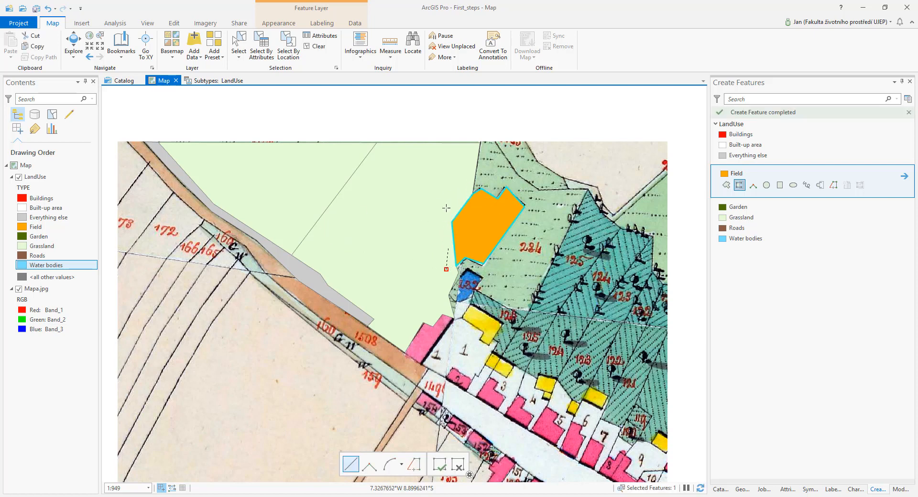
click(731, 181)
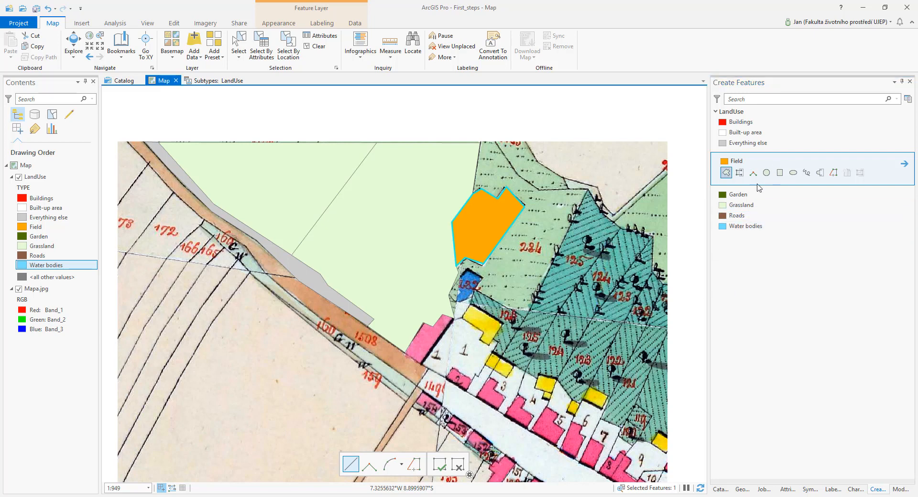
Start a new Grassland polygon snapped to the existing Grassland's northeast corner and trace parcel 284's northern and northeastern boundary
click(741, 205)
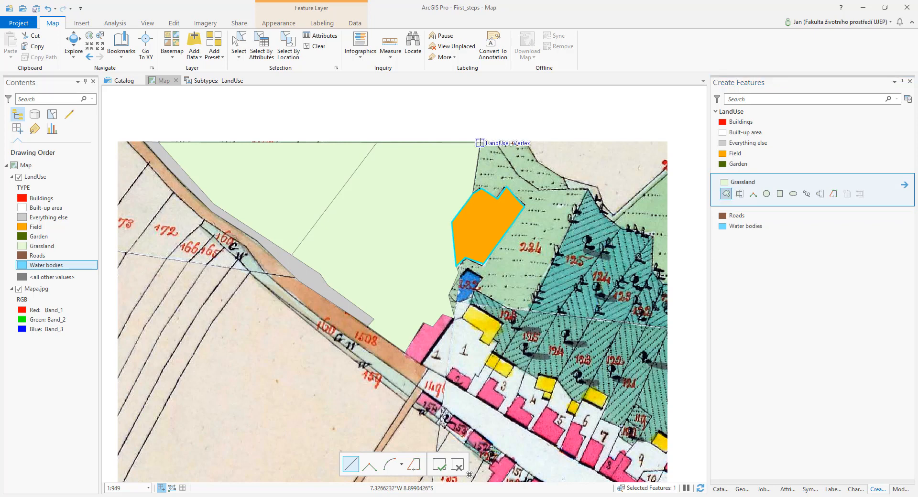
click(479, 142)
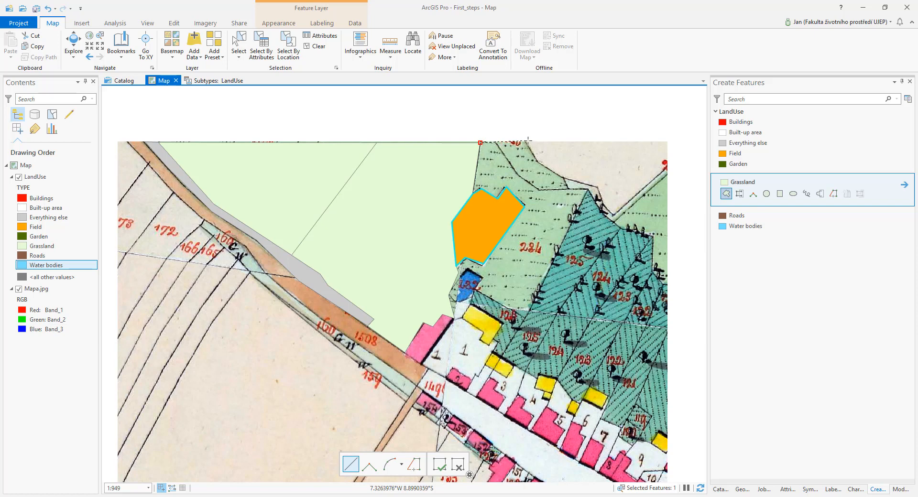
click(527, 141)
click(539, 163)
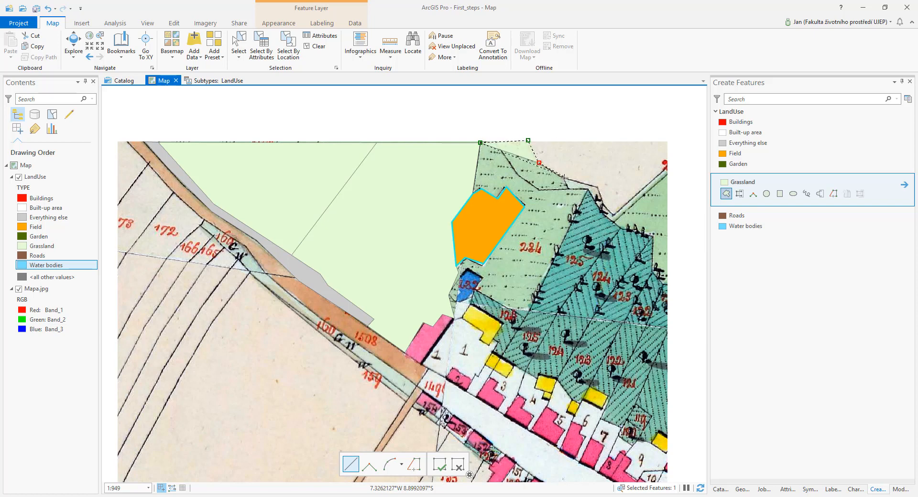
click(564, 178)
click(568, 187)
click(586, 189)
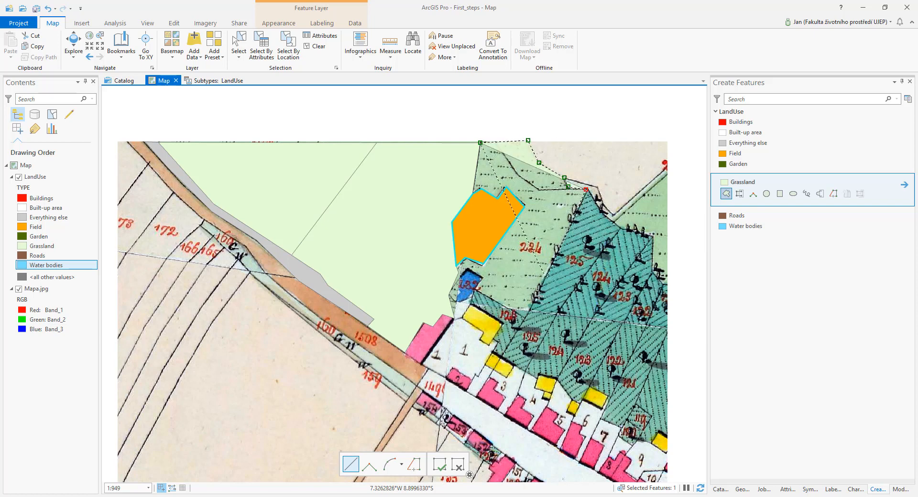
Continue the new Grassland polygon down parcel 284's eastern edge, back along its southern edge, and around the pond to the existing Grassland
click(526, 315)
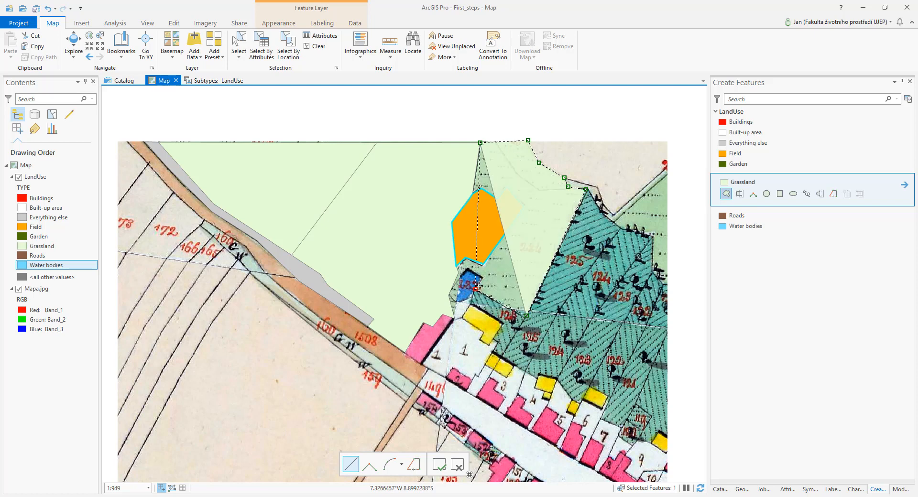
click(475, 288)
click(481, 280)
click(471, 269)
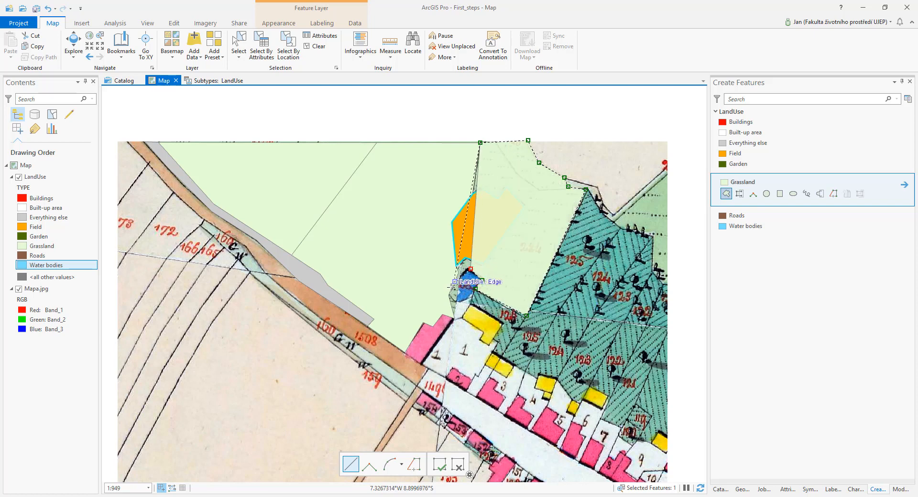
click(451, 289)
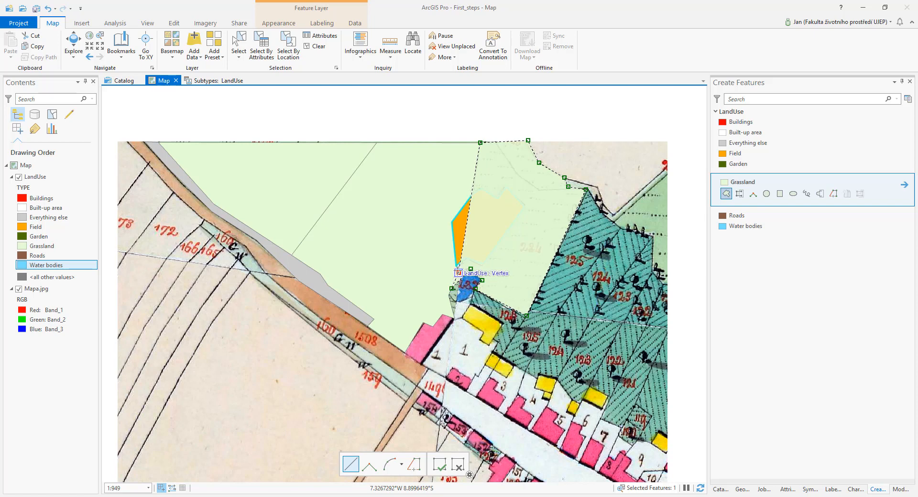
Snap the new Grassland polygon around the Field's southern, eastern and northern edges and finish it at the existing Grassland boundary
click(458, 272)
click(455, 266)
click(465, 257)
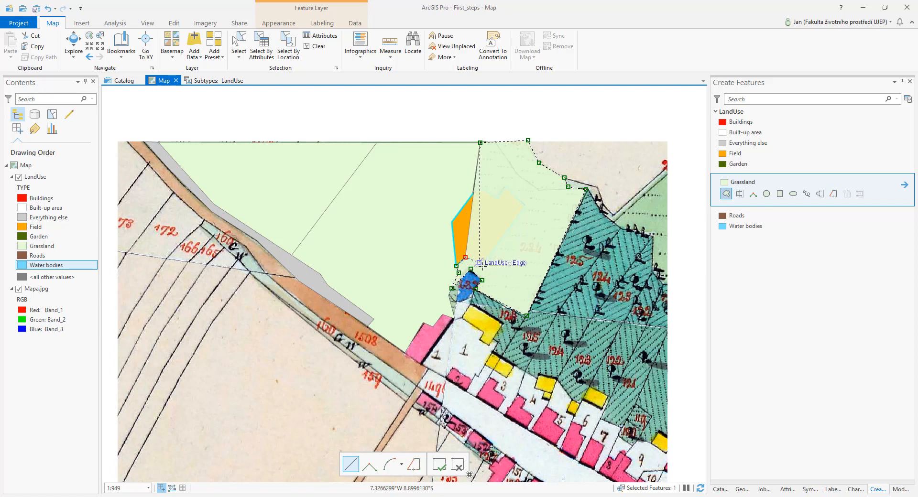
click(483, 264)
click(524, 207)
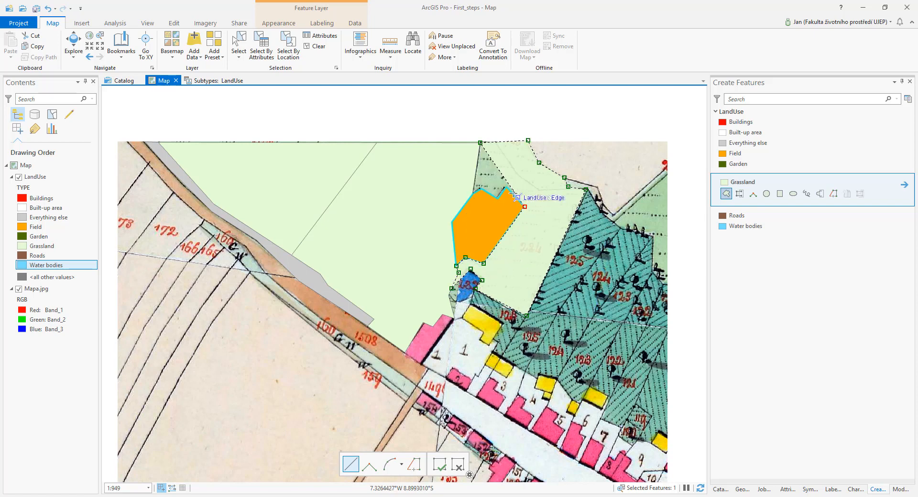
click(506, 187)
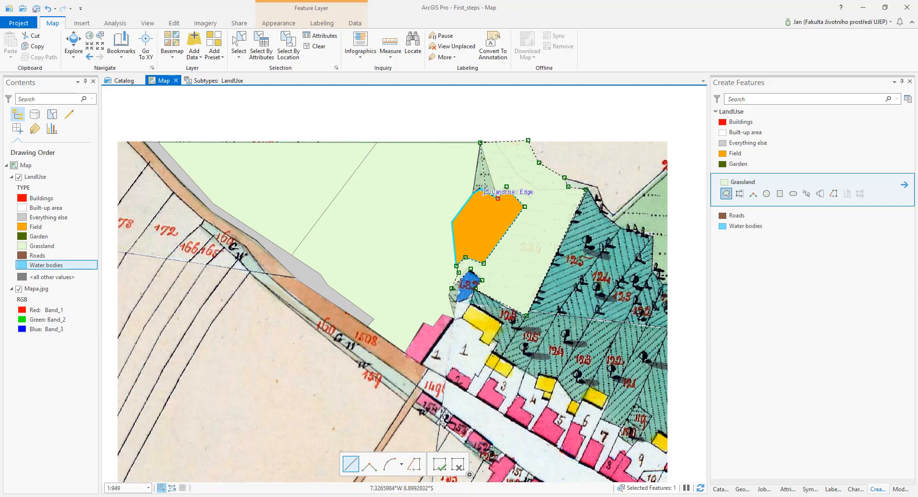
double_click(475, 196)
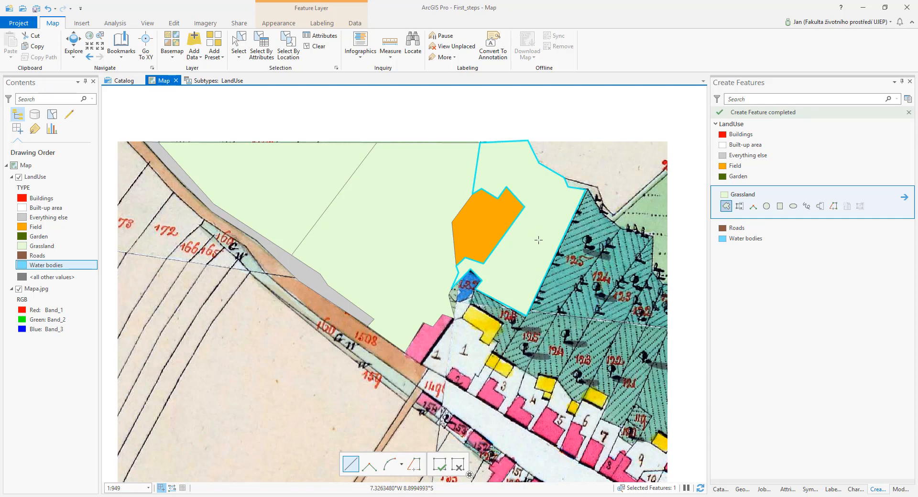
In the LandUse attribute table, change the selected new polygon's TYPE to Garden and accept the new subtype's default attributes
right_click(39, 181)
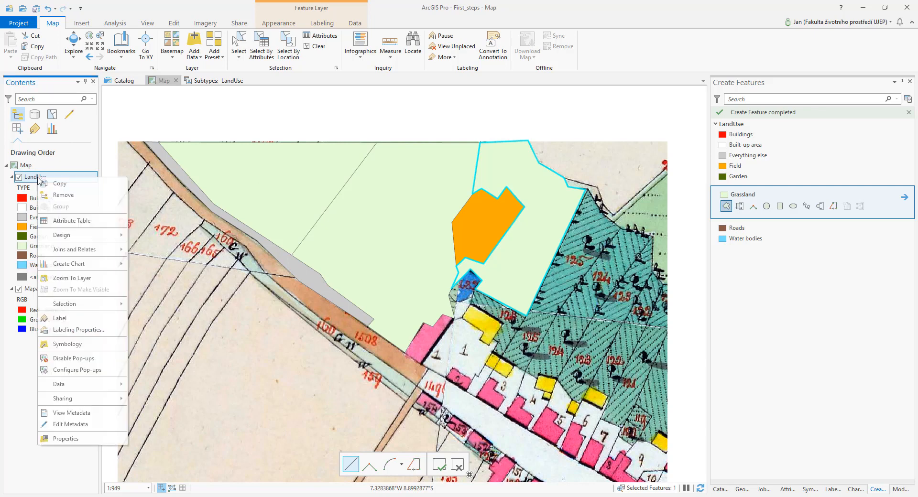
click(64, 223)
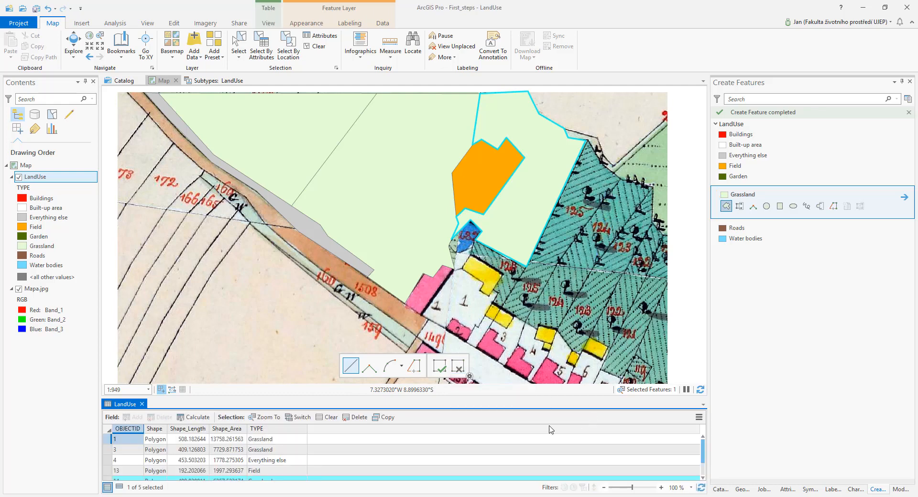
scroll(703, 464, down, 1)
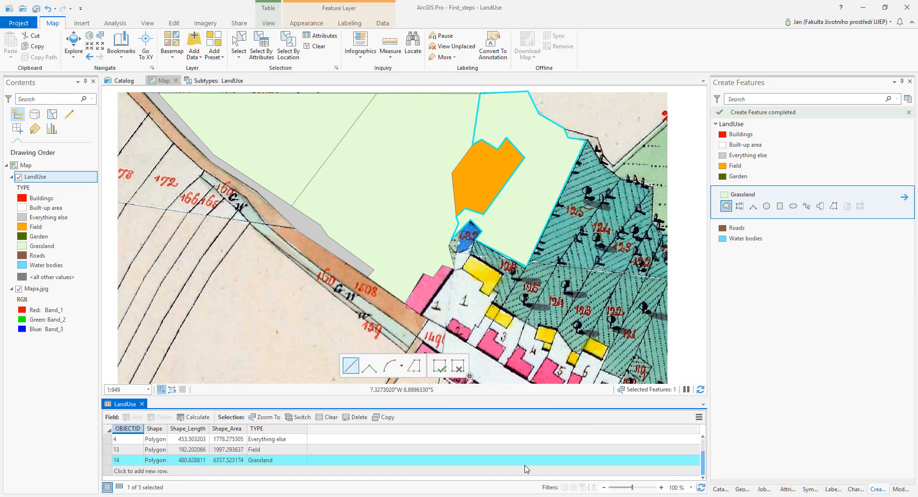
double_click(271, 460)
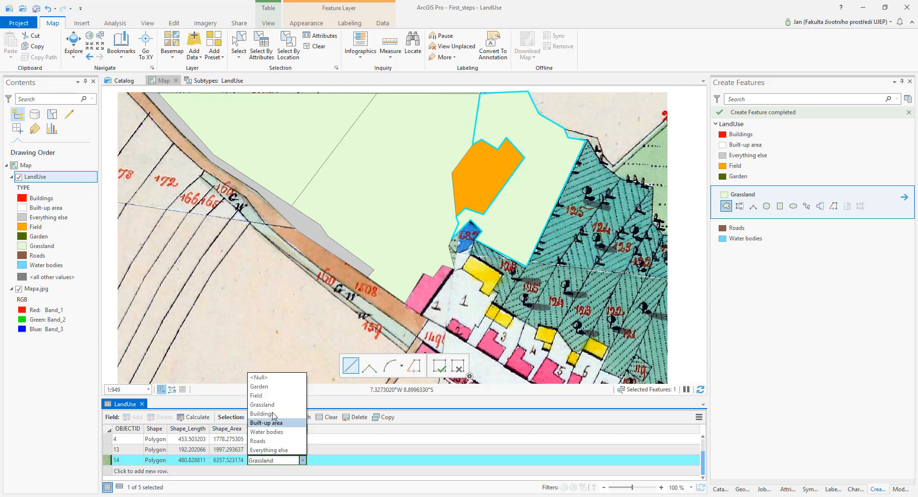
click(272, 389)
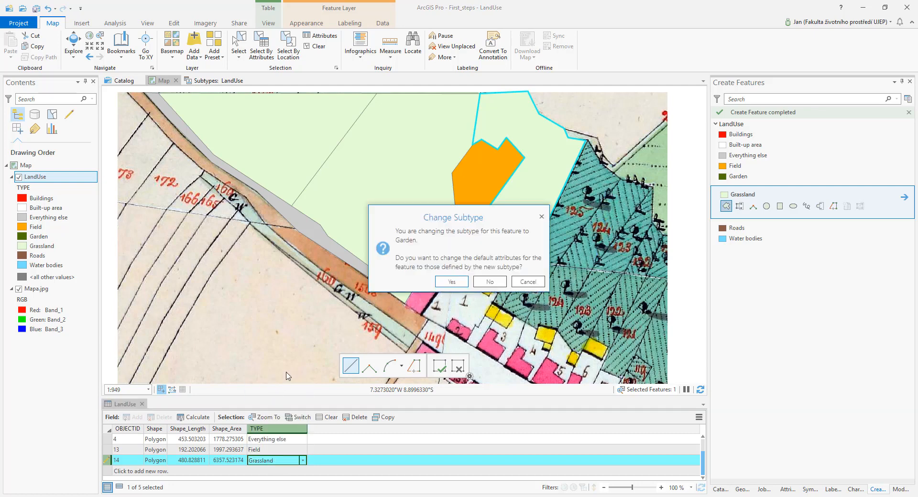
click(449, 281)
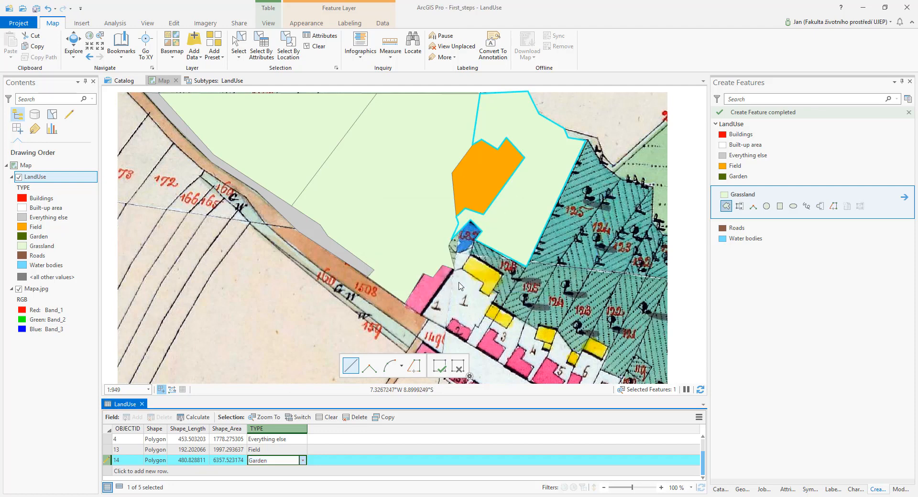
click(345, 471)
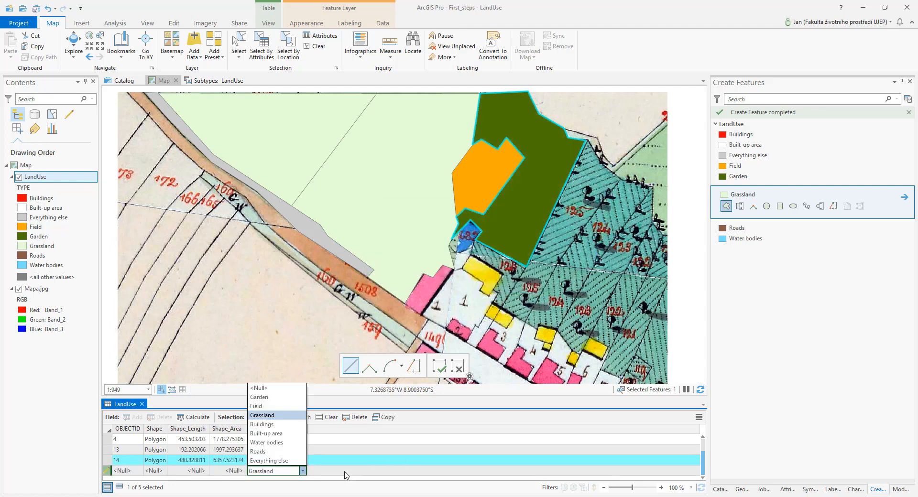
click(345, 472)
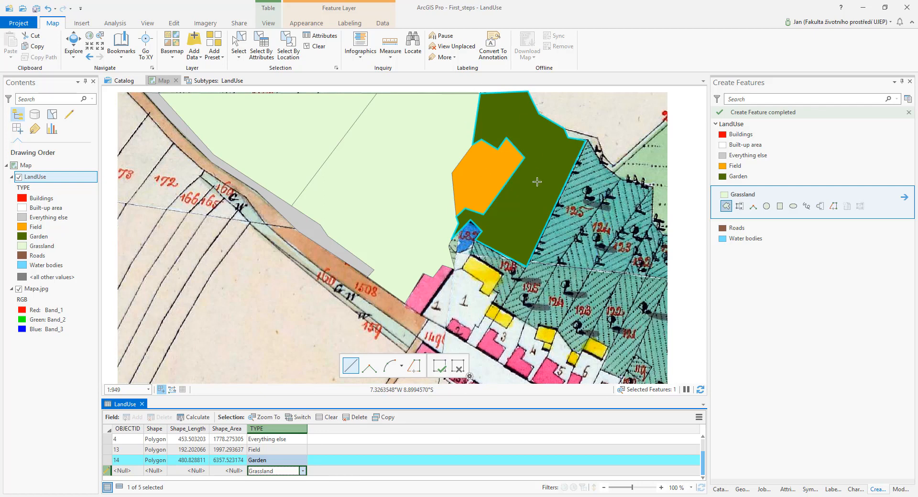
Save all edits to the LandUse layer and close its attribute table
scroll(536, 181, down, 3)
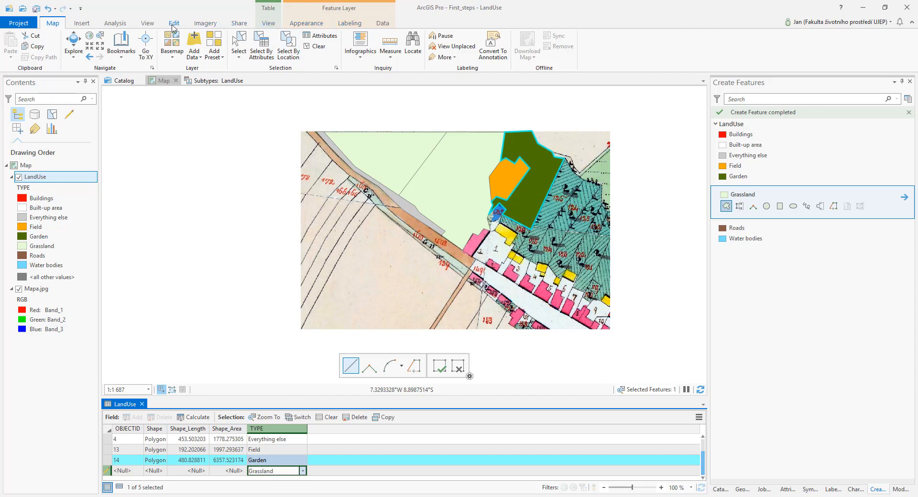
click(174, 24)
click(72, 43)
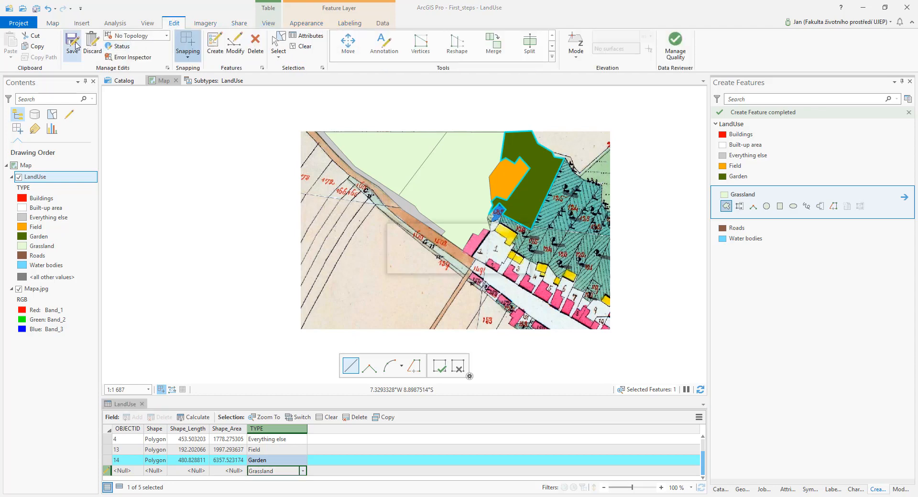
click(469, 262)
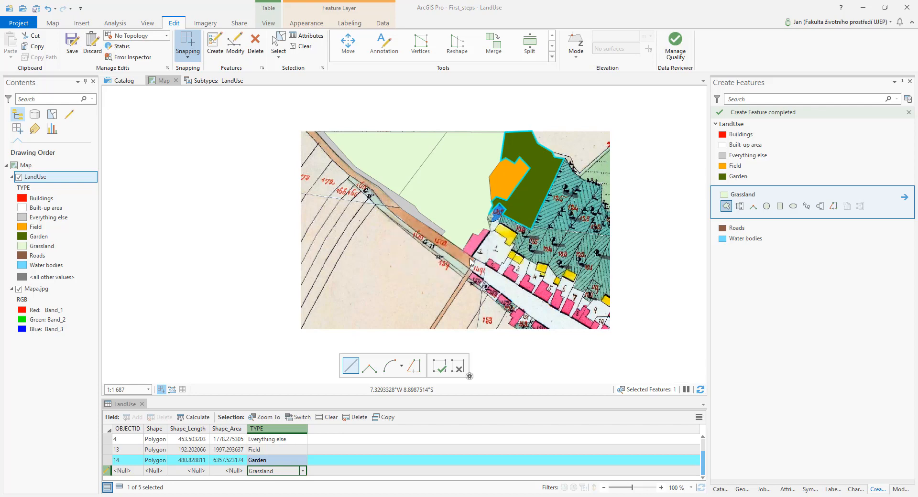
click(142, 404)
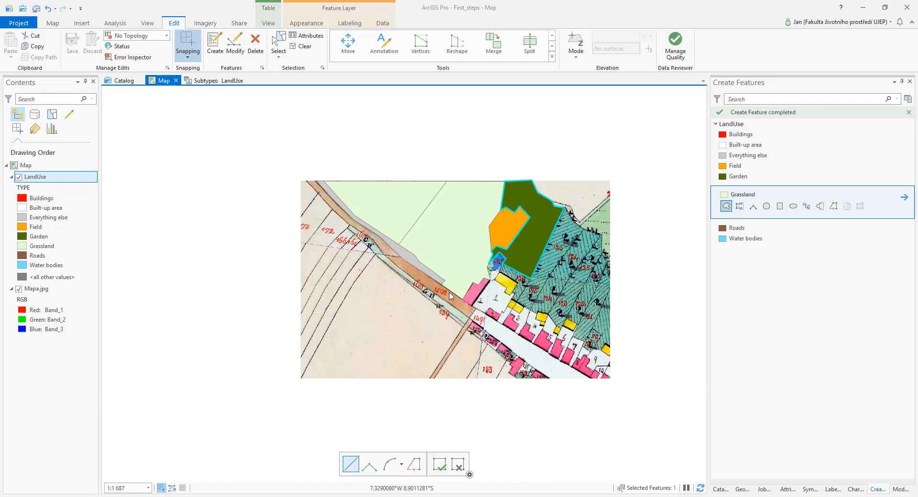
Digitize a Garden polygon over the teal parcels along the existing Garden's eastern and southern edges, down to the houses, and finish it
scroll(449, 294, up, 2)
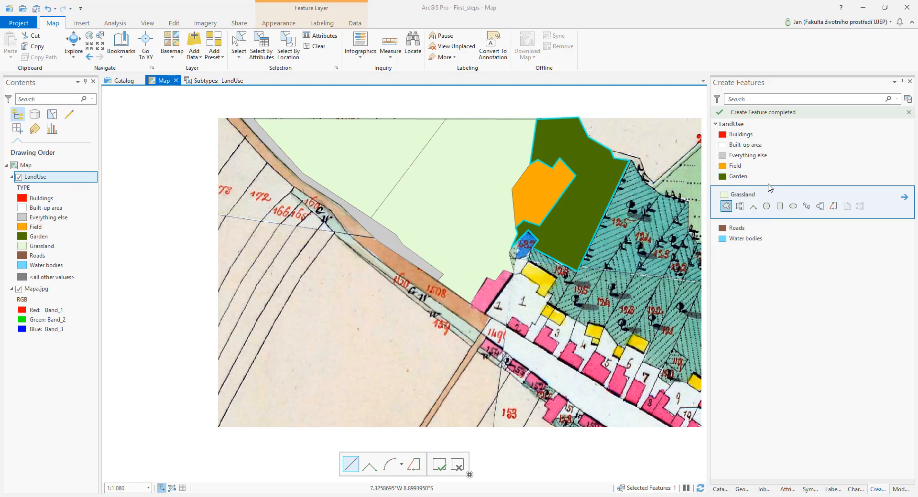
click(738, 176)
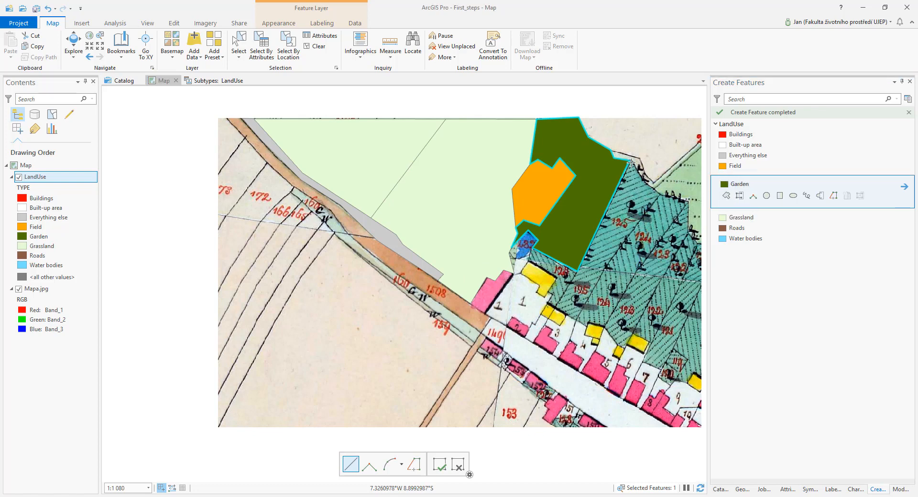
click(644, 184)
click(659, 194)
click(605, 268)
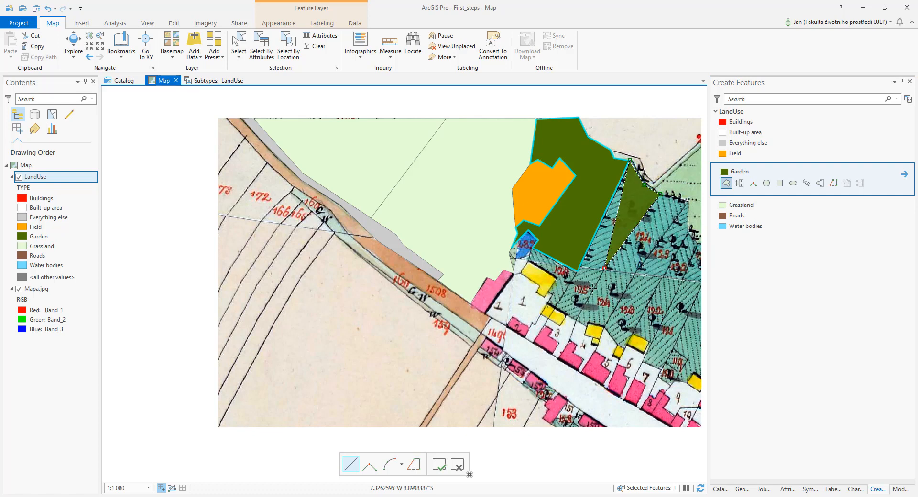
click(576, 315)
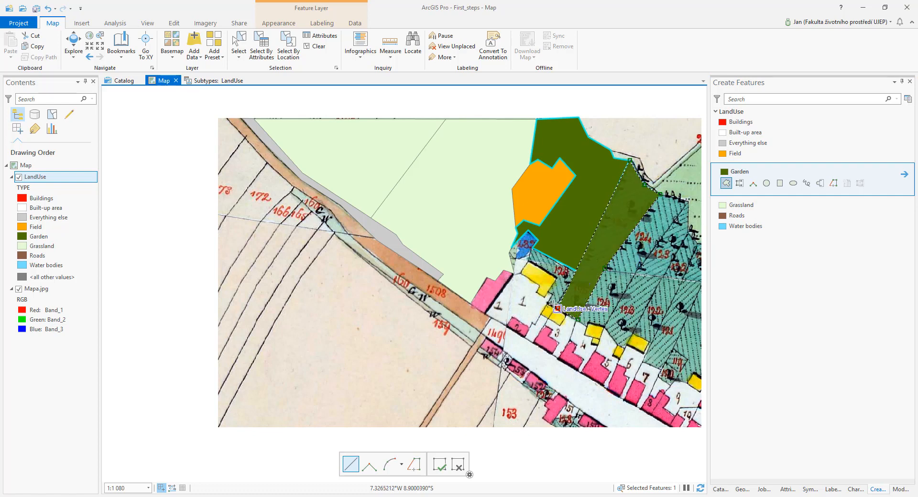
click(548, 301)
click(548, 290)
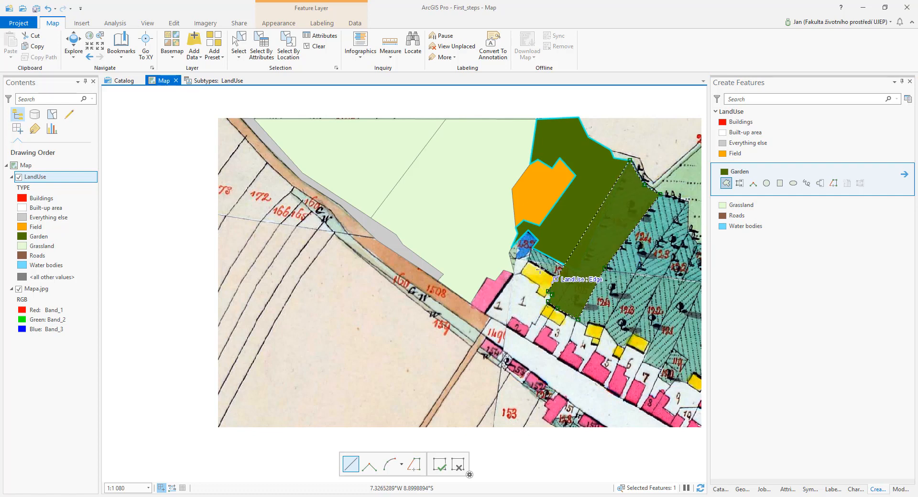
click(526, 260)
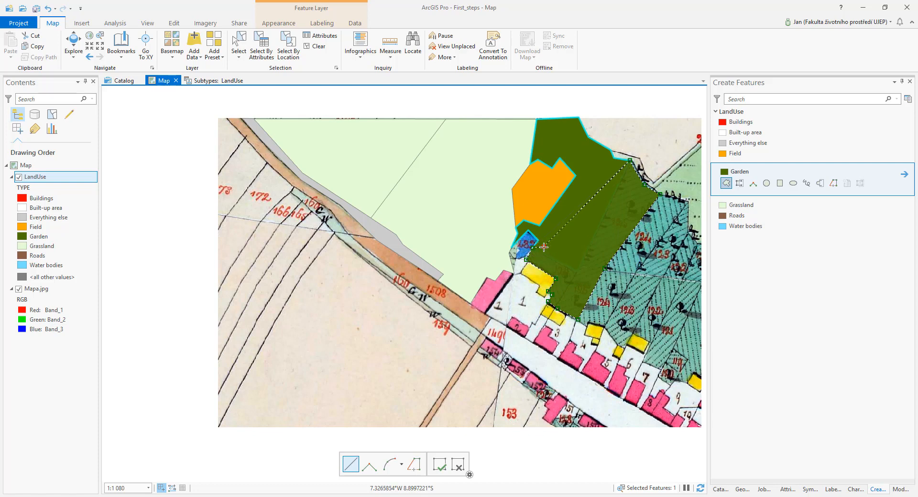
click(577, 271)
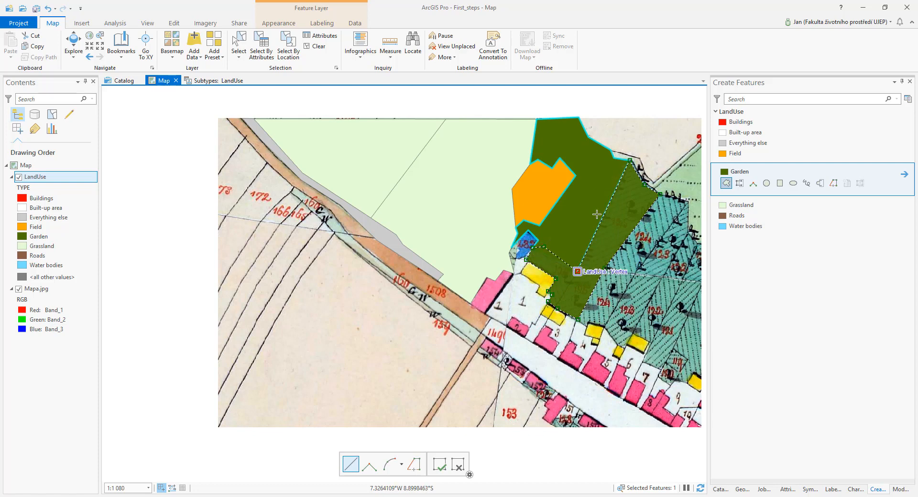
key(F2)
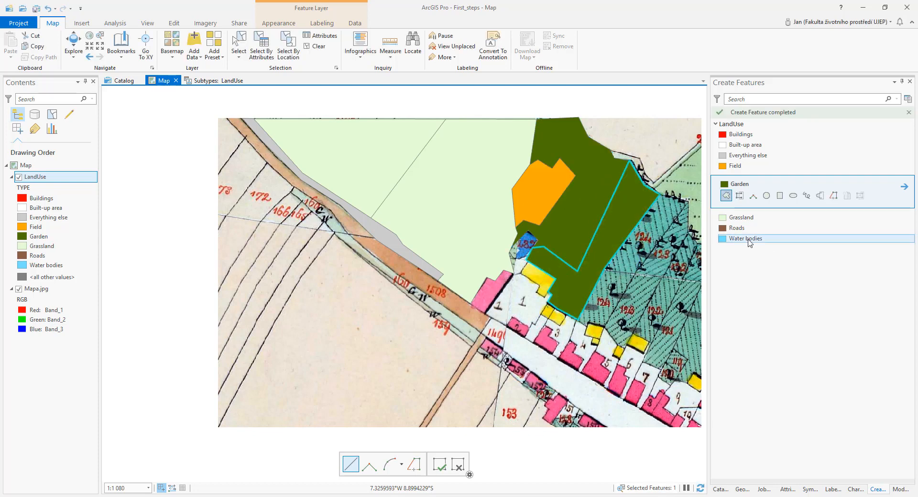
Digitize a Water bodies polygon over the pond between the Grassland and the Garden polygons and finish it
click(748, 239)
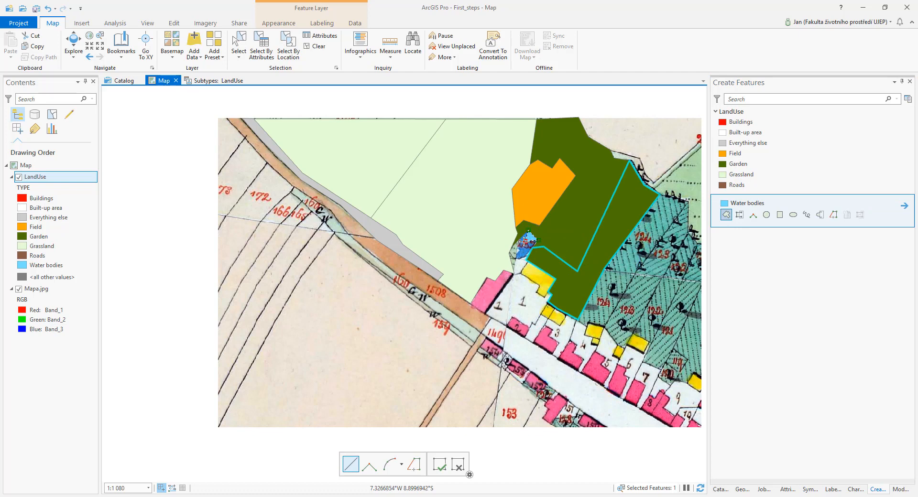
click(509, 253)
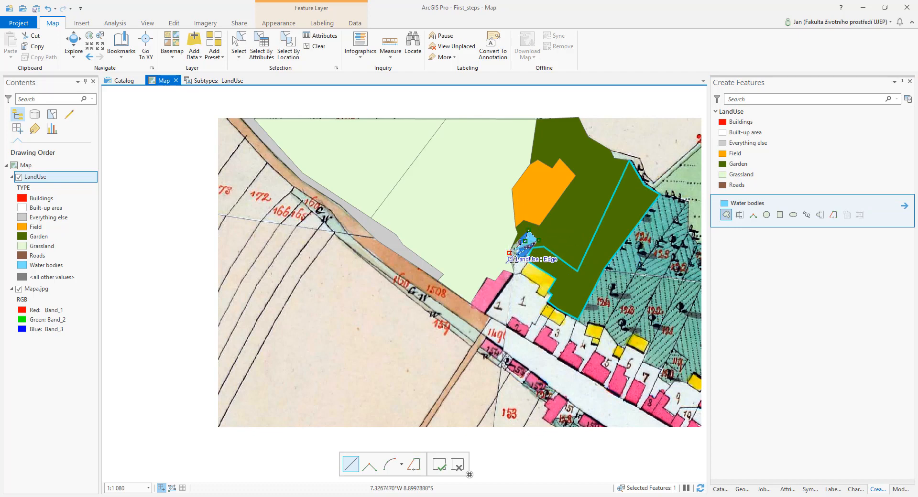
click(513, 269)
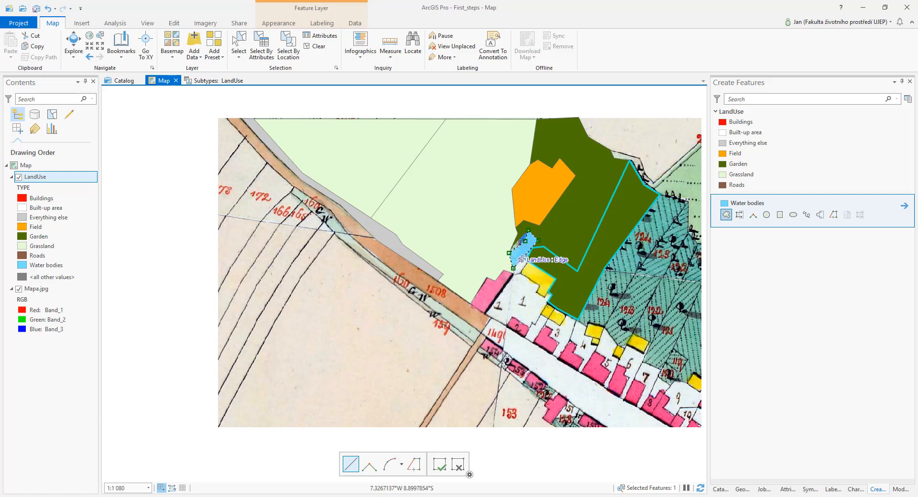
click(521, 259)
double_click(523, 258)
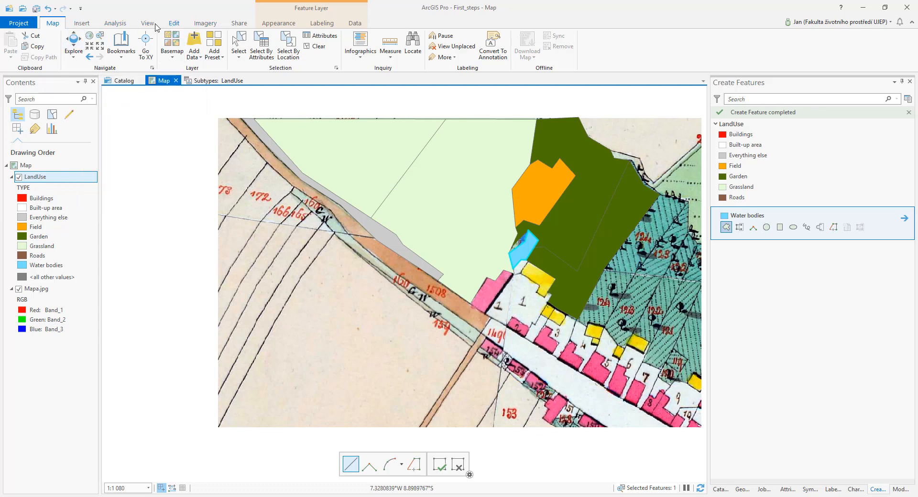
Save all edits, including the new Garden and Water bodies polygons
click(175, 24)
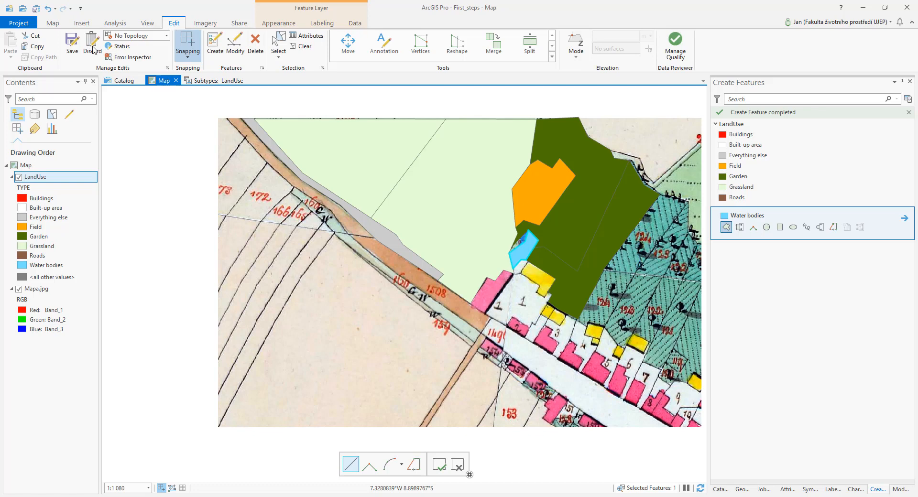
click(73, 45)
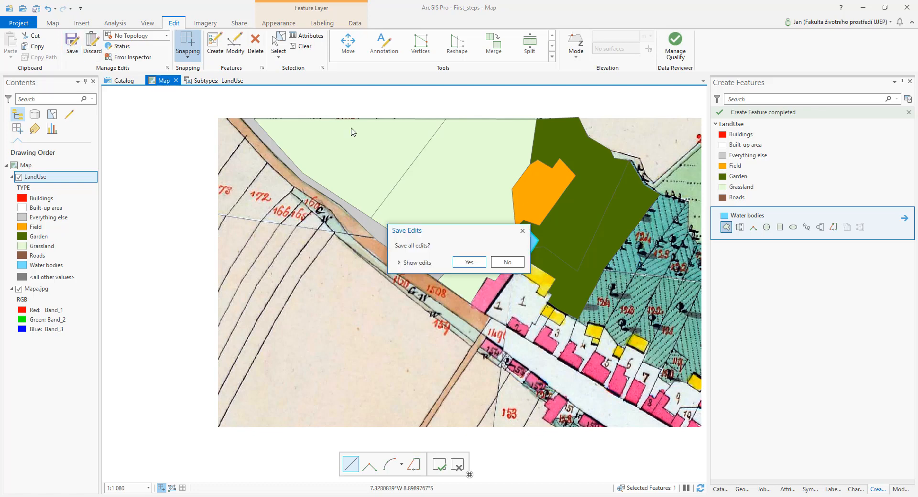
click(469, 262)
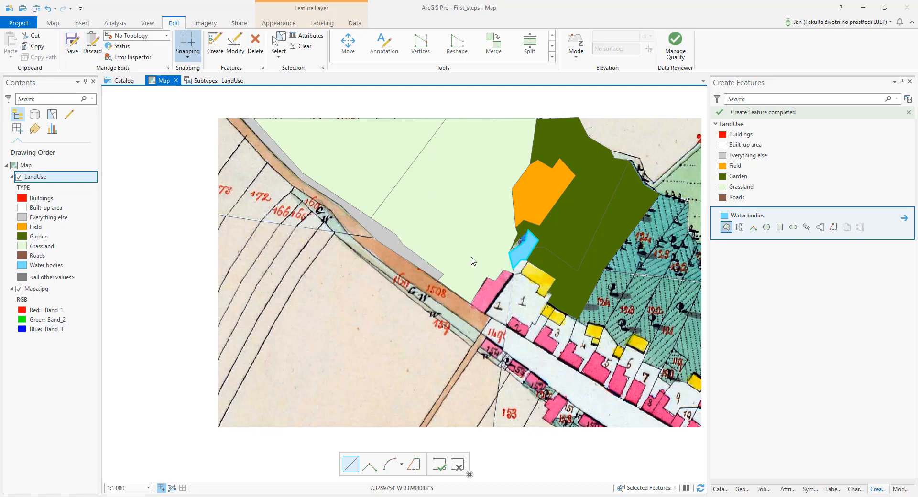
Start creating a topology in the Data feature dataset of LandUse.gdb and proceed to defining its rules
click(721, 489)
right_click(770, 243)
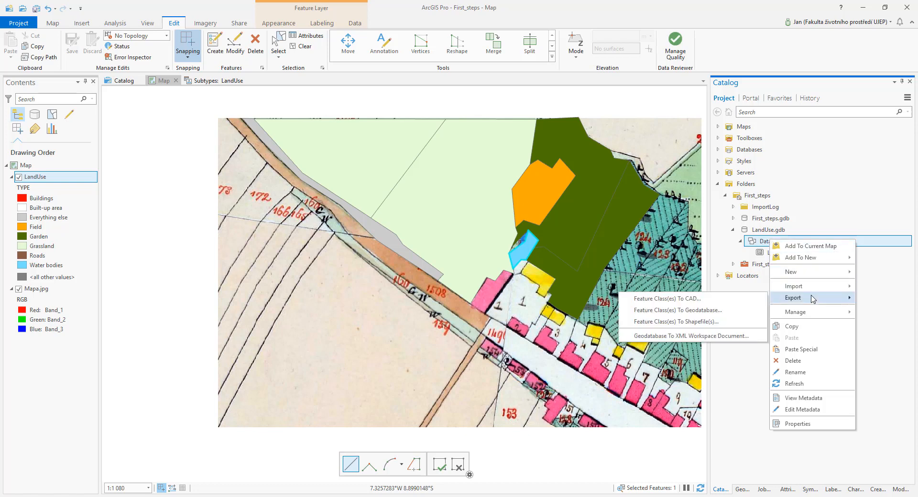
mouse_move(812, 279)
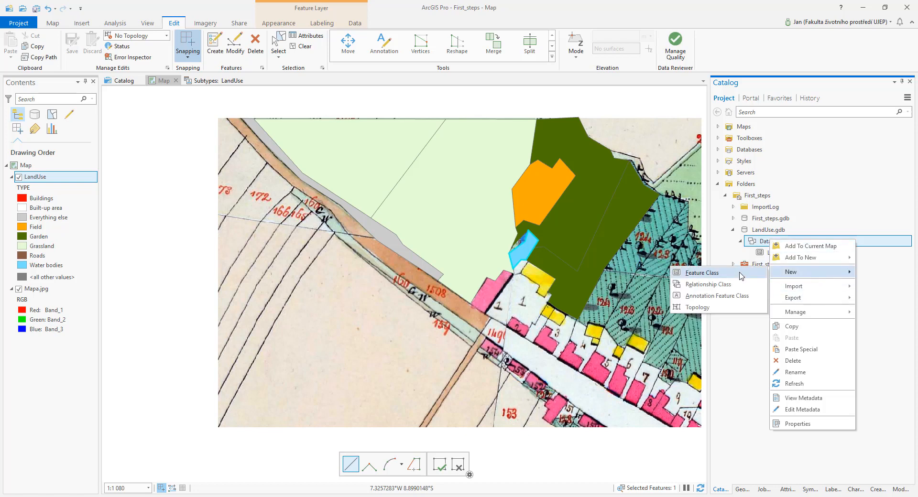
click(701, 309)
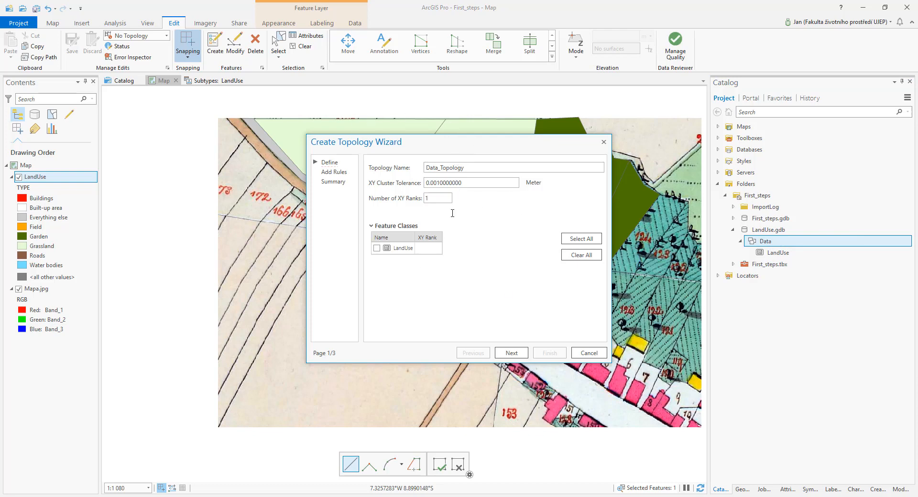
click(336, 173)
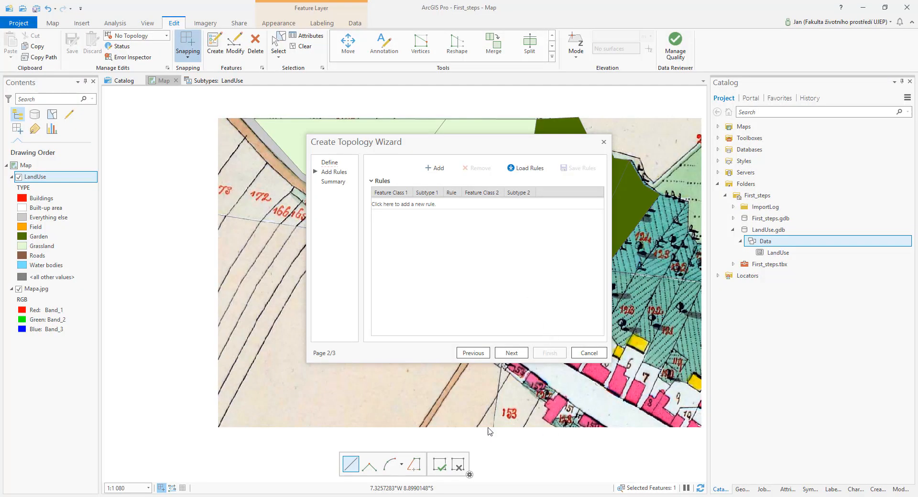
Switch to the browser and look through the ArcGIS Geodatabase Topology Rules poster's polygon, line and point rules
click(176, 496)
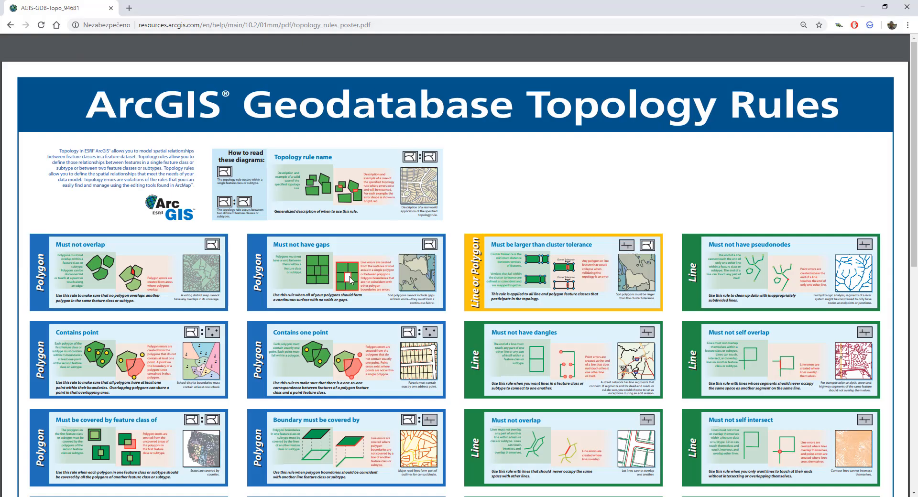
scroll(430, 263, down, 3)
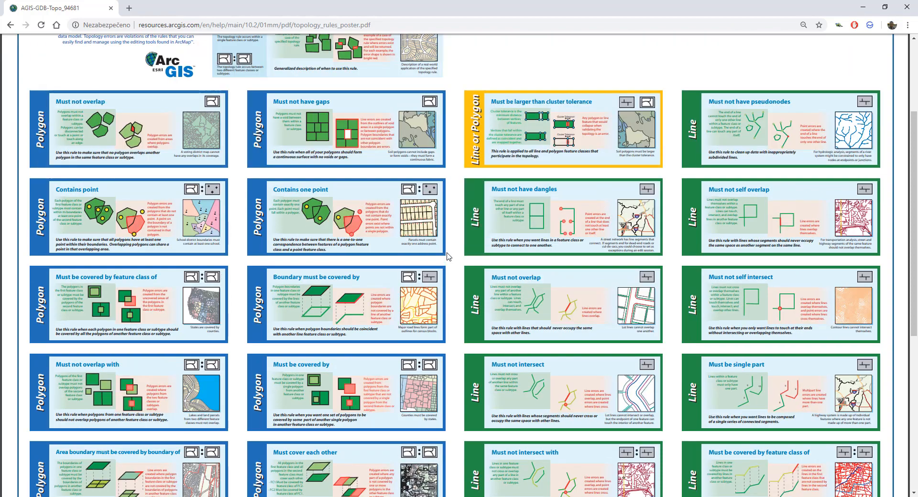
scroll(448, 257, down, 6)
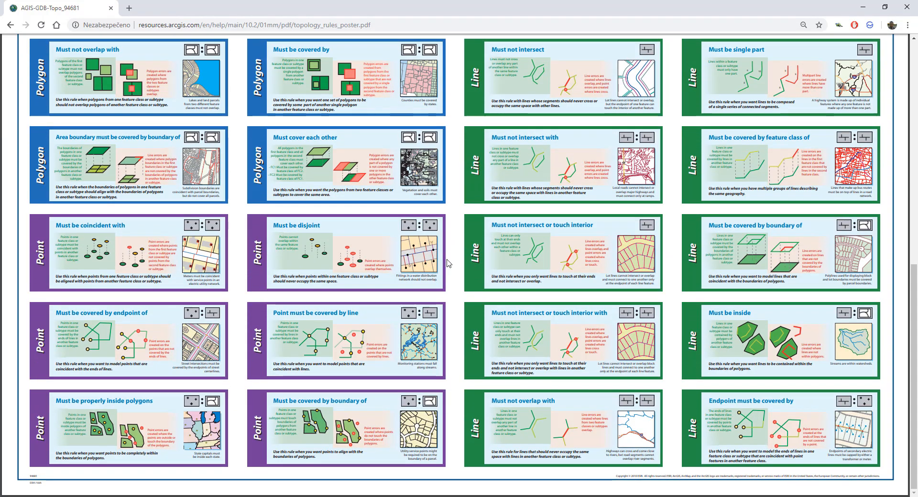
scroll(448, 263, up, 8)
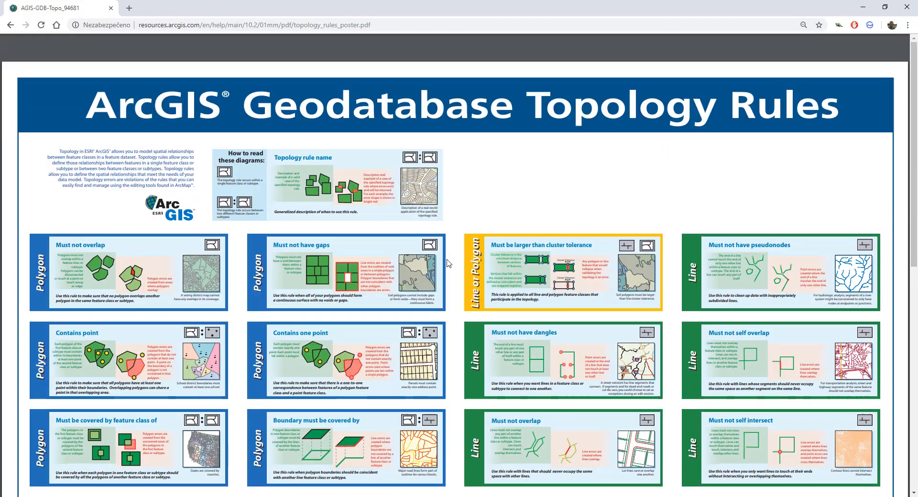
scroll(431, 243, down, 2)
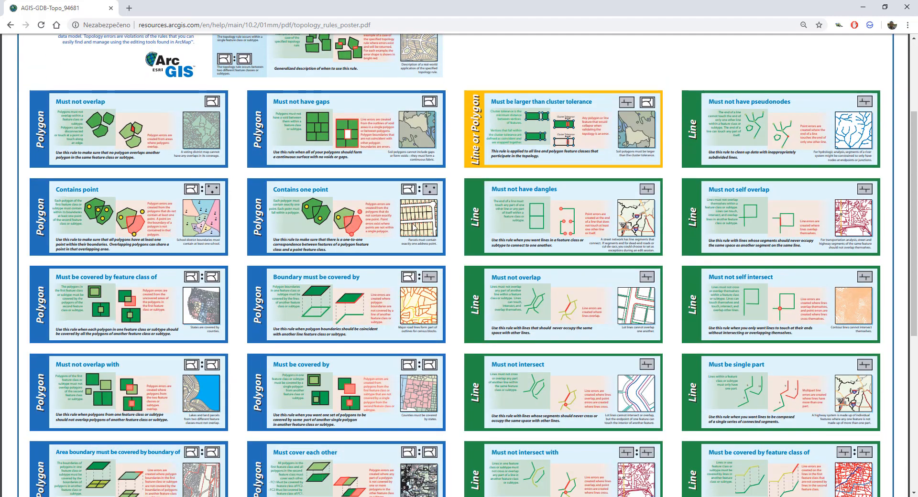
scroll(288, 269, down, 6)
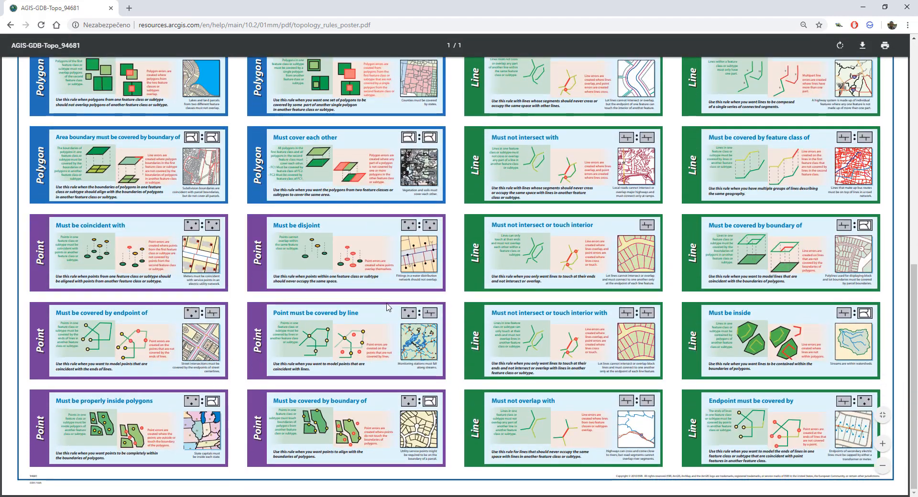
scroll(287, 268, up, 9)
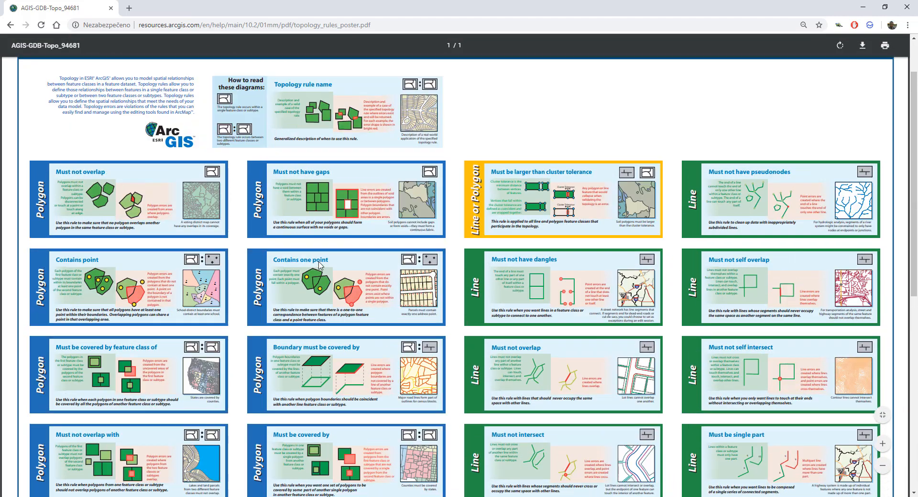
scroll(319, 266, down, 2)
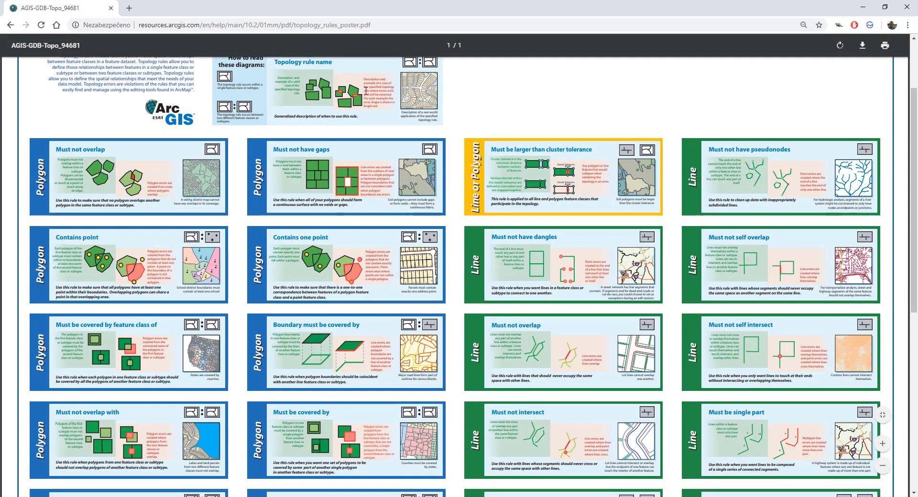
Examine the Must not overlap and Must not have gaps polygon rules on the poster up close
click(882, 444)
click(882, 443)
click(882, 443)
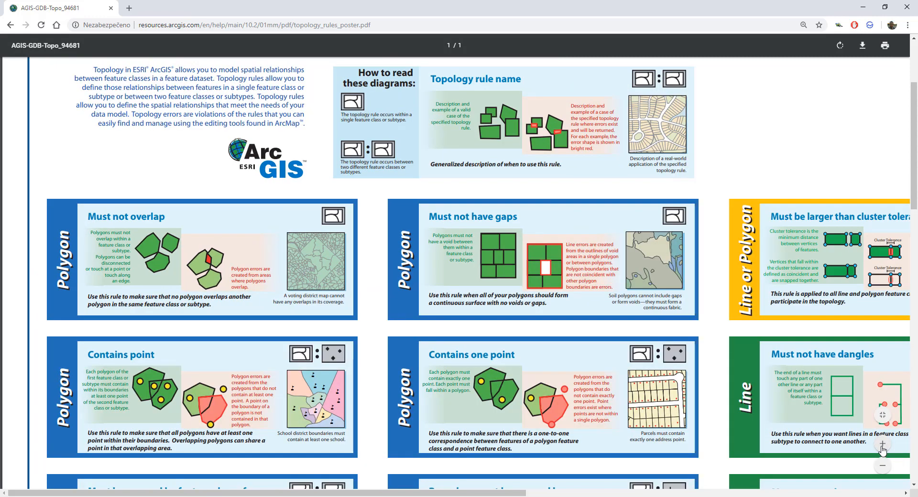
click(883, 443)
scroll(668, 224, down, 2)
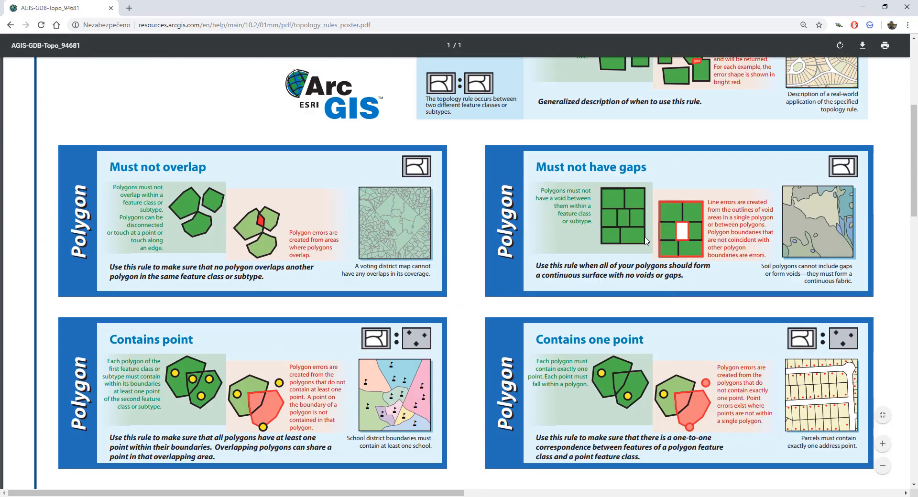
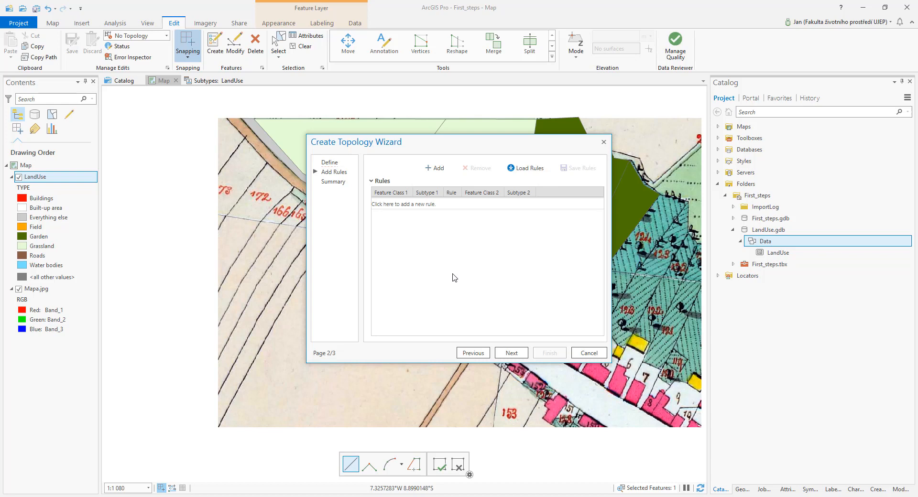
Add an empty rule to the topology's rule list and try to choose its first feature class
click(435, 168)
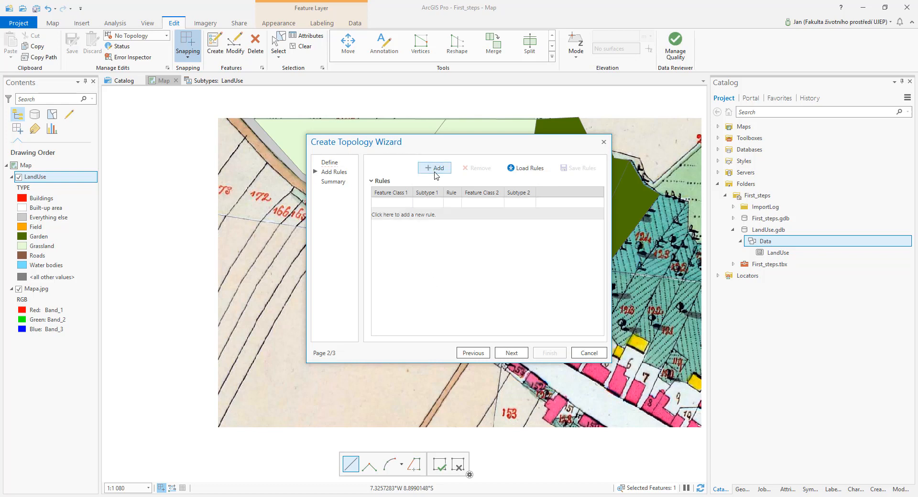
click(385, 202)
click(387, 204)
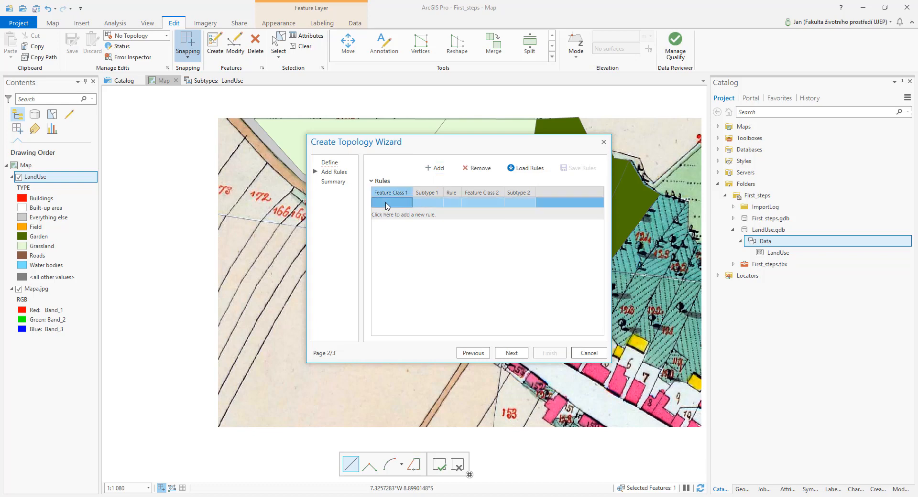
click(387, 204)
click(387, 205)
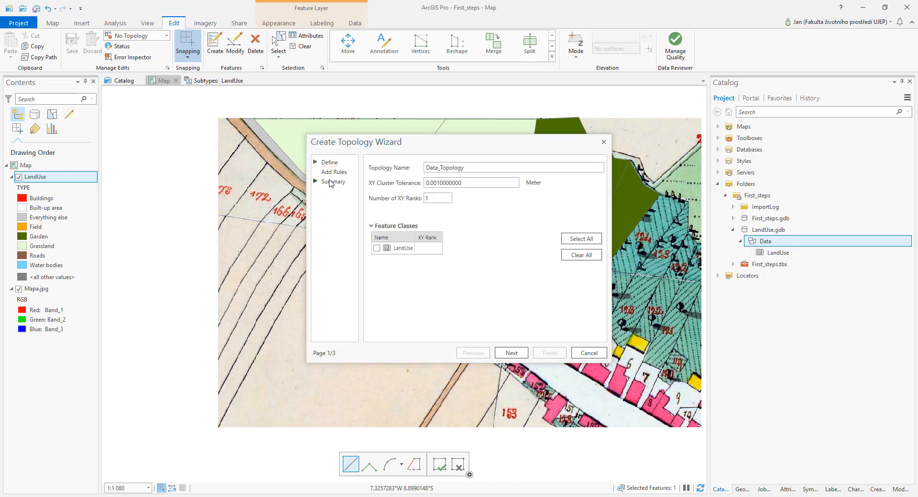
Return to the topology definition and include the LandUse feature class in the topology
click(331, 173)
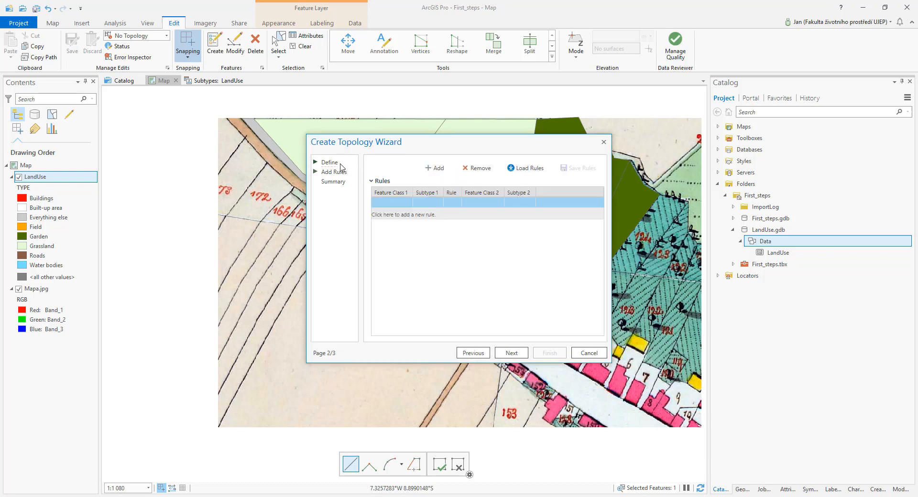
click(329, 163)
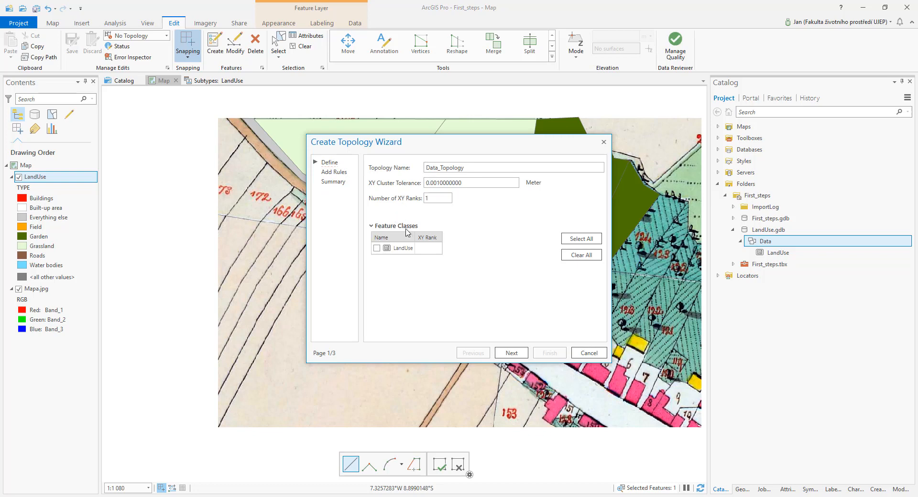
click(376, 248)
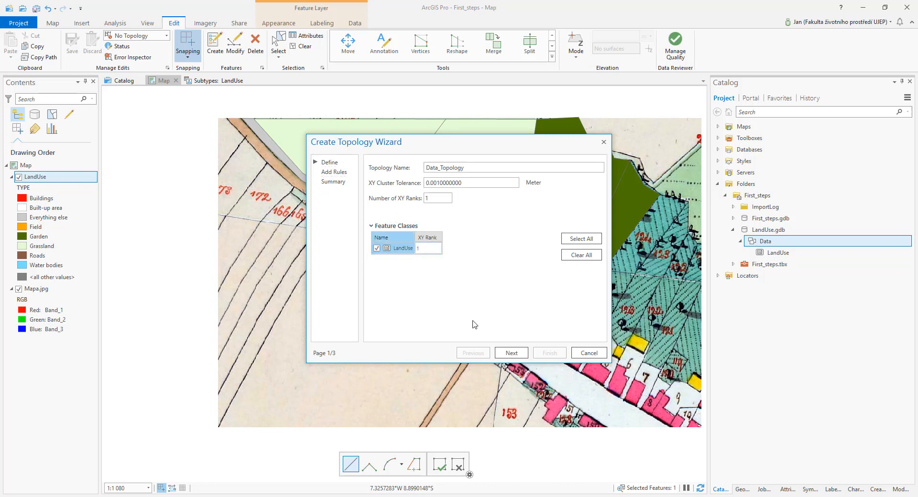
Define the empty rule as Must Not Have Gaps (Area) for LandUse, without a subtype
click(333, 173)
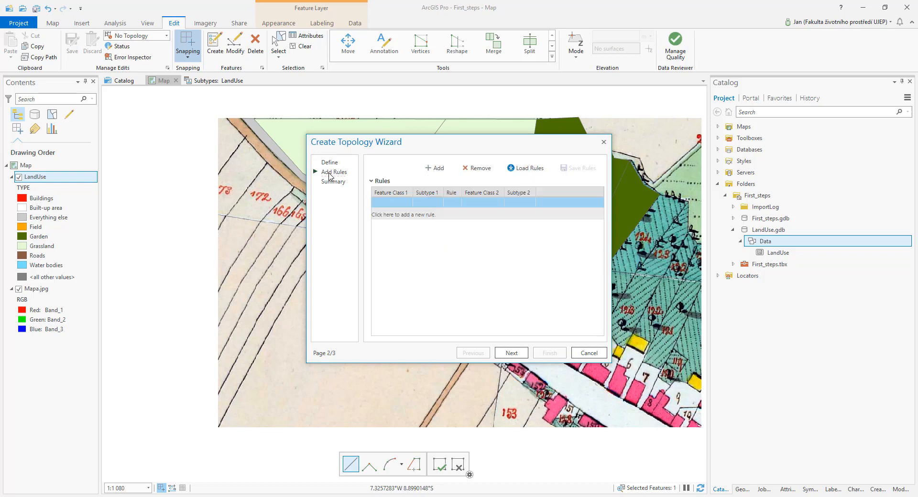
click(393, 202)
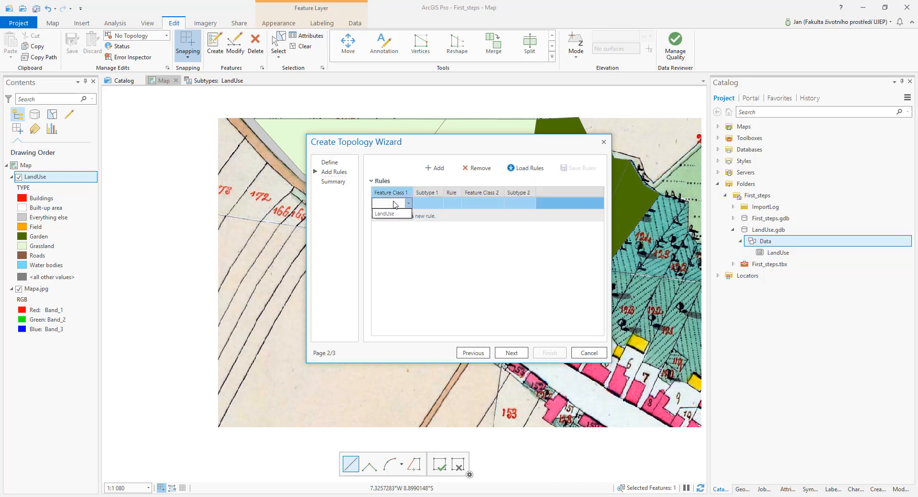
click(390, 214)
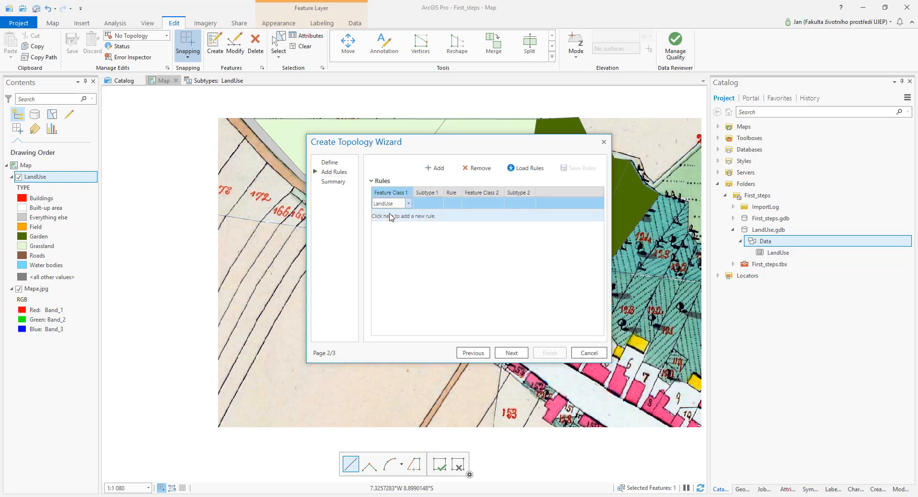
click(427, 201)
click(427, 201)
click(427, 201)
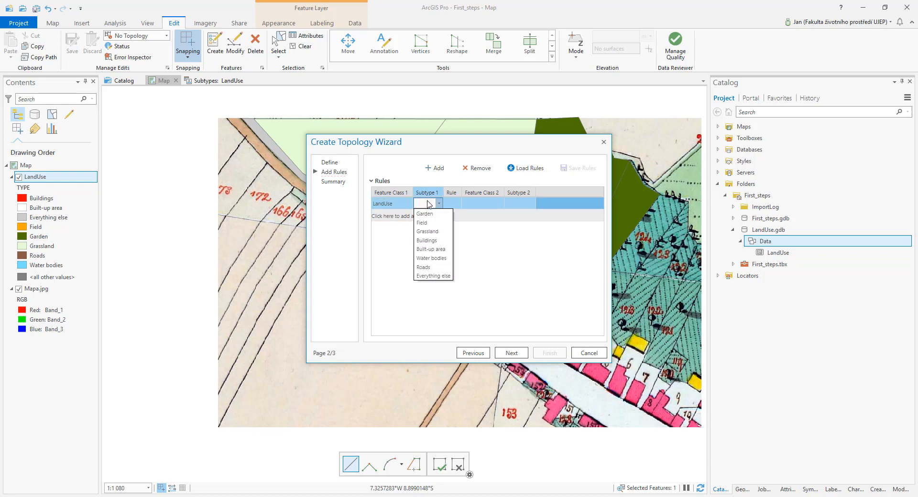
click(428, 201)
click(453, 205)
click(456, 205)
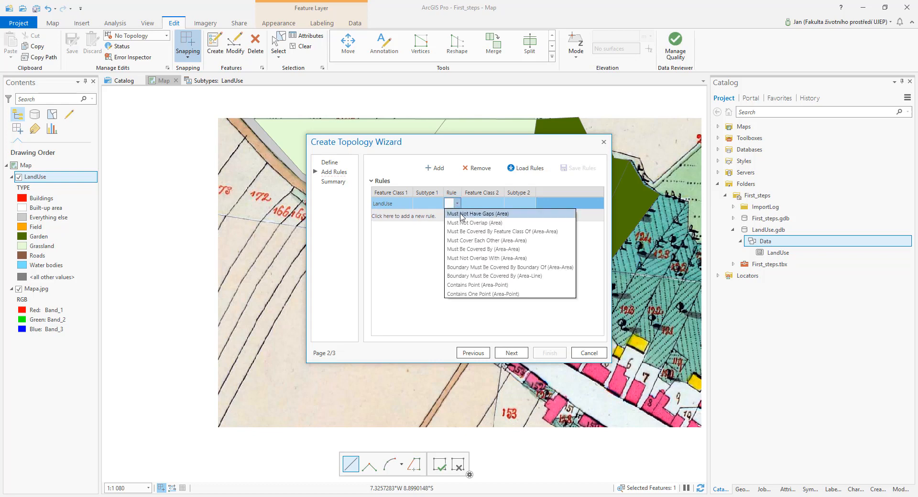
click(463, 214)
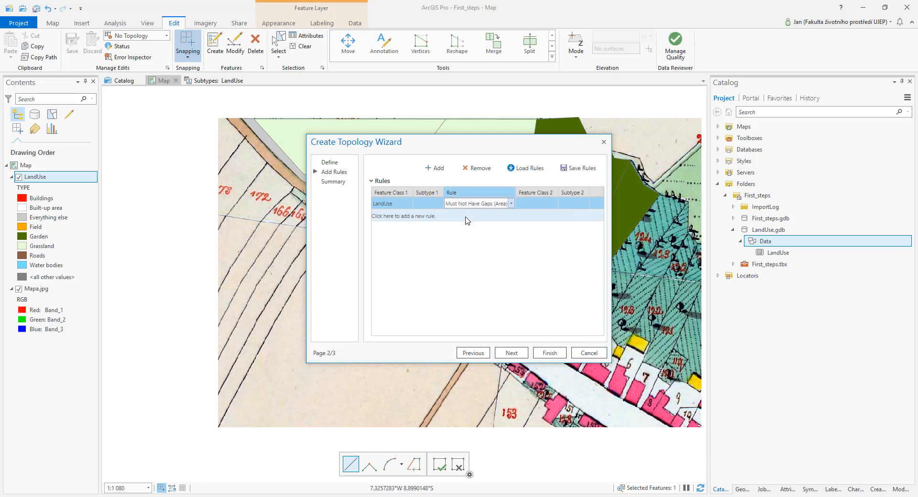
Add a second topology rule, Must Not Overlap (Area), for LandUse
click(436, 168)
click(394, 213)
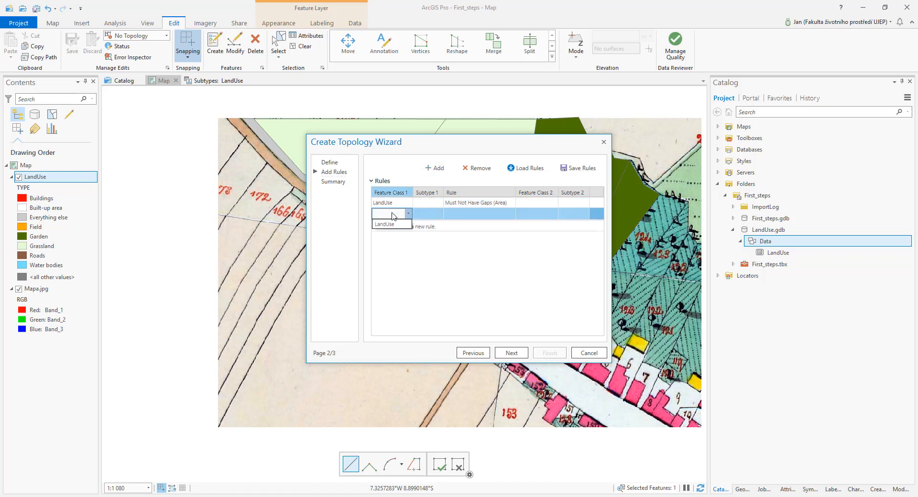
click(392, 225)
click(459, 215)
click(468, 214)
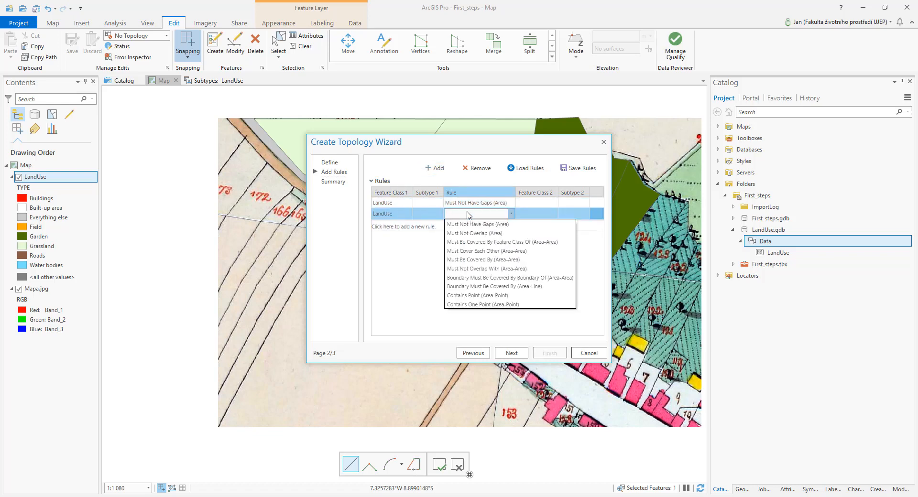
click(520, 234)
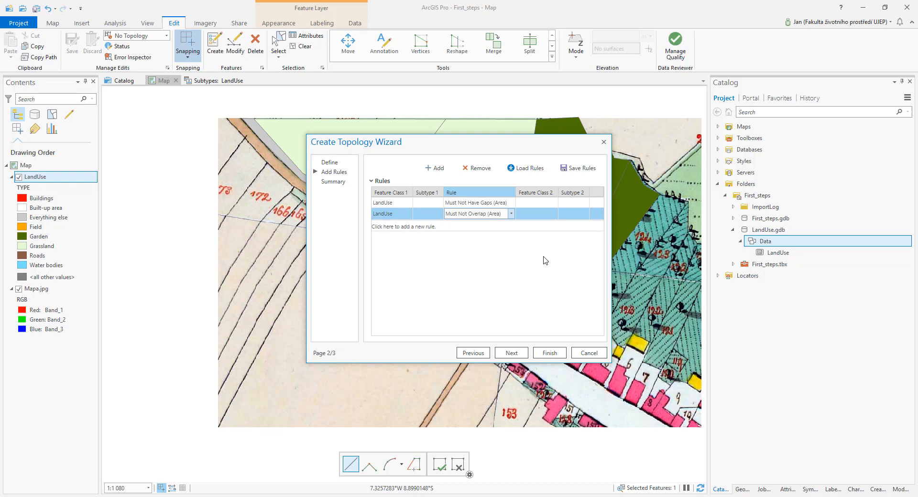
Review the feature classes and rules in the topology summary and finish creating Data_Topology
click(333, 183)
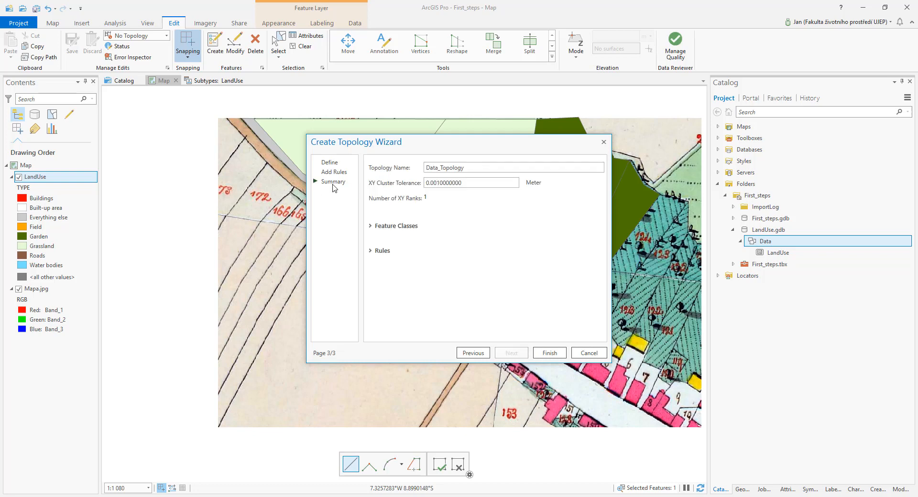
click(369, 227)
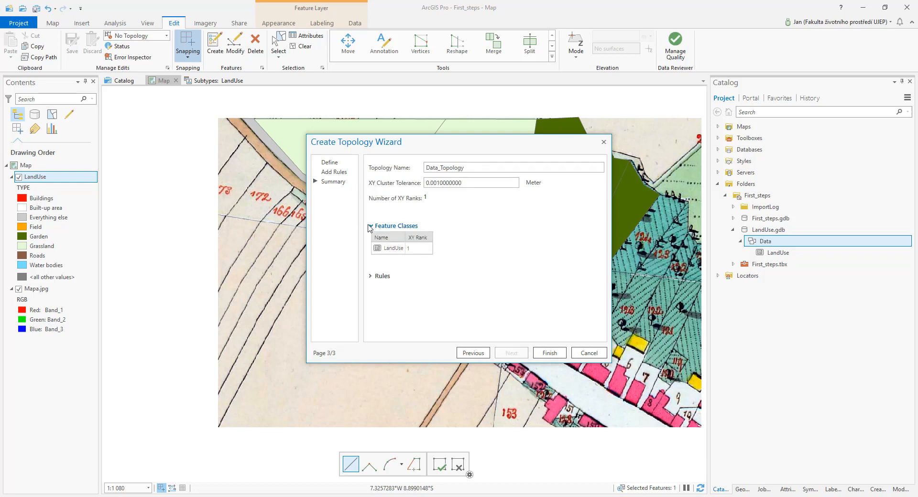
click(369, 227)
click(371, 251)
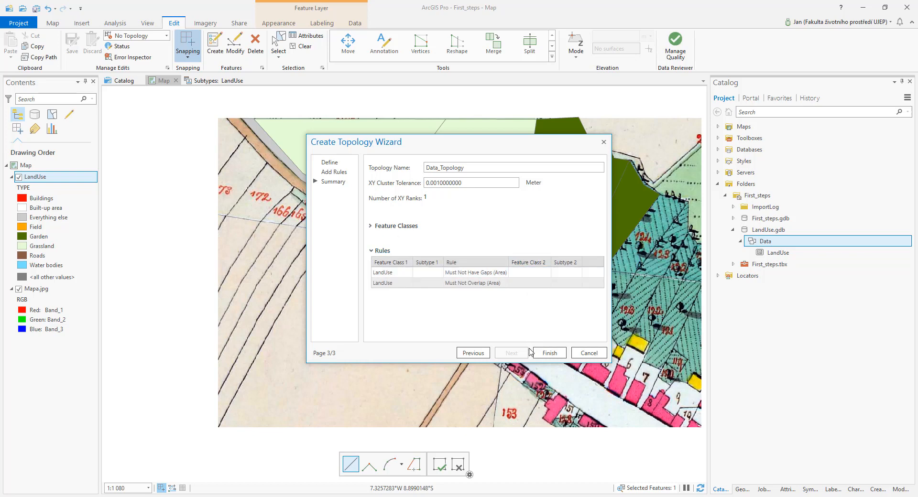
click(551, 354)
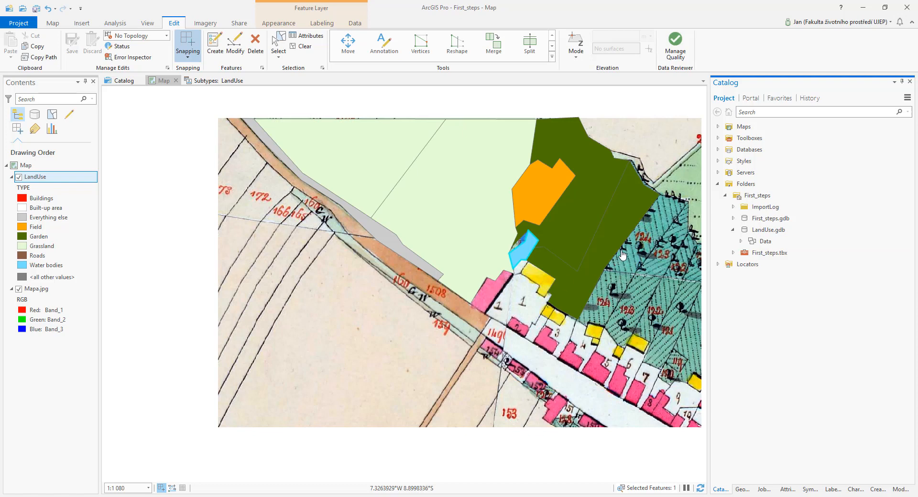
Add Data_Topology from the Data feature dataset of LandUse.gdb to the map
click(740, 241)
click(784, 252)
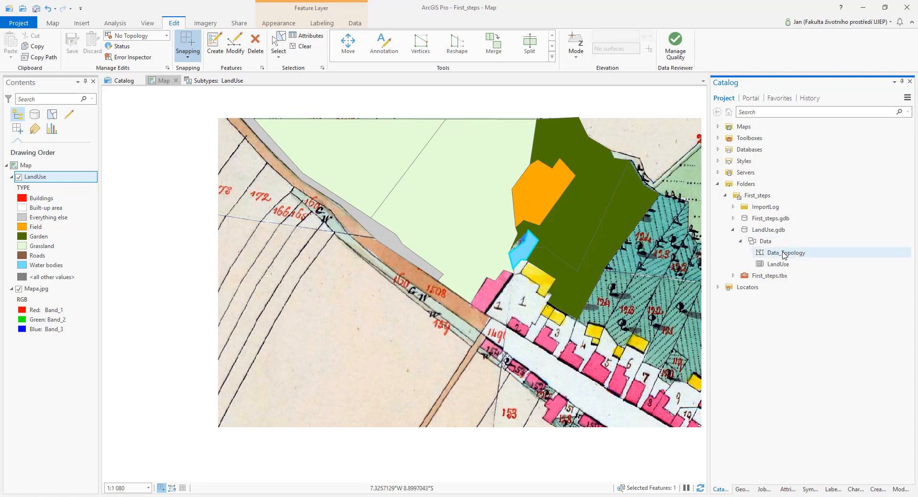
drag(784, 254, 618, 304)
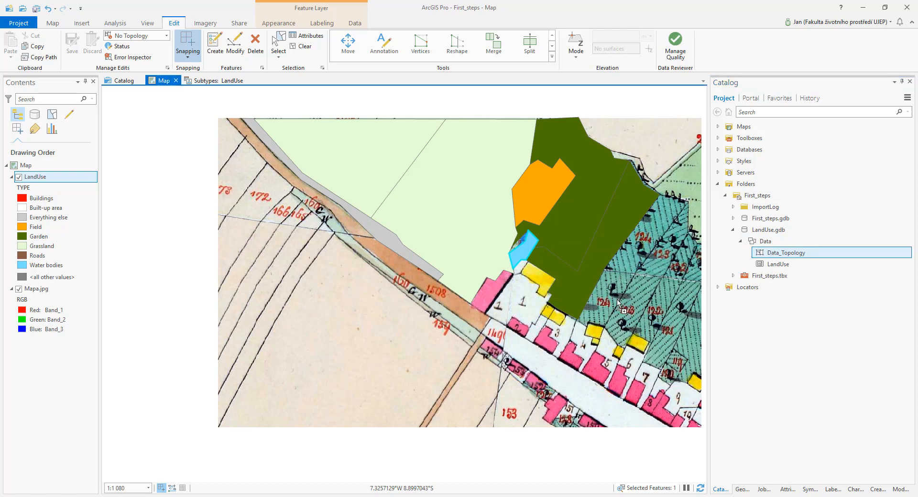
drag(618, 302, 617, 301)
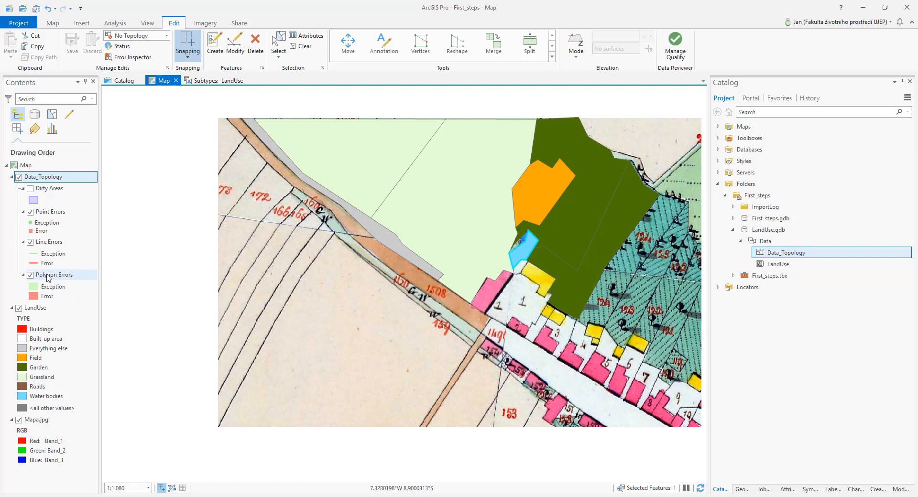
Make Data_Topology (Geodatabase) the active topology for editing
click(166, 36)
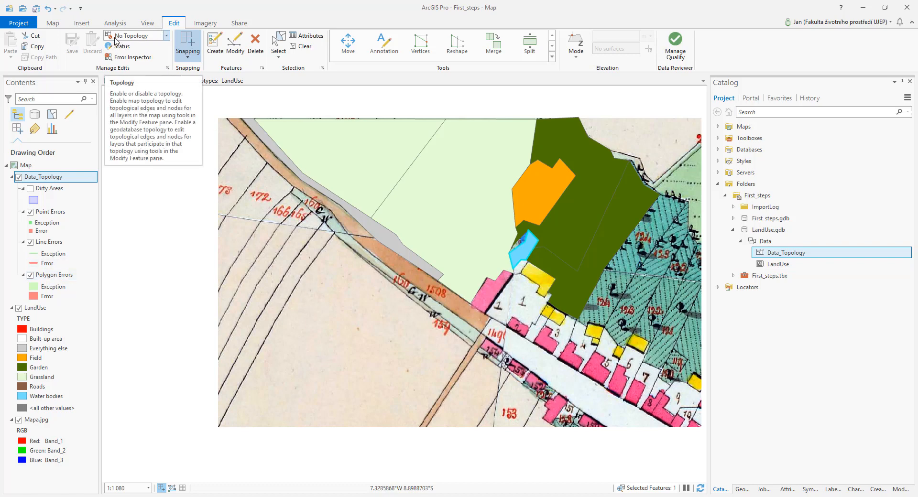
click(166, 36)
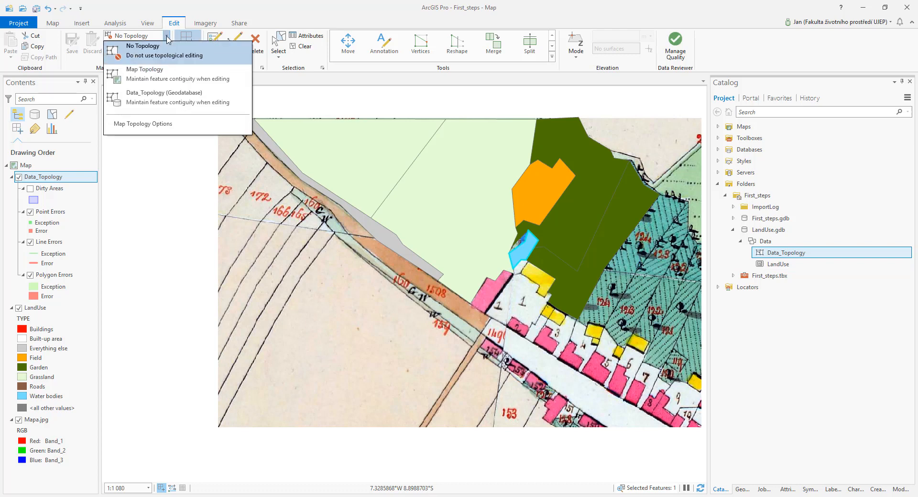
click(178, 101)
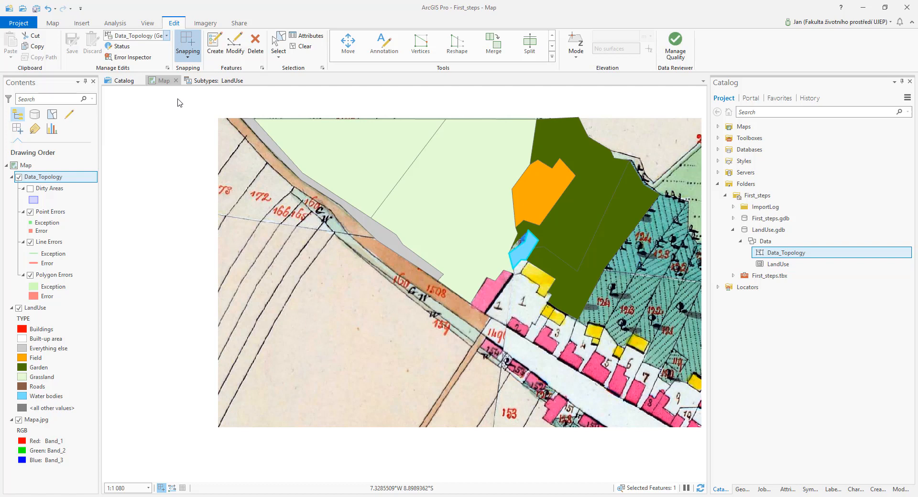
Open the Error Inspector and validate Data_Topology with the entire scanned map in the current extent
click(133, 64)
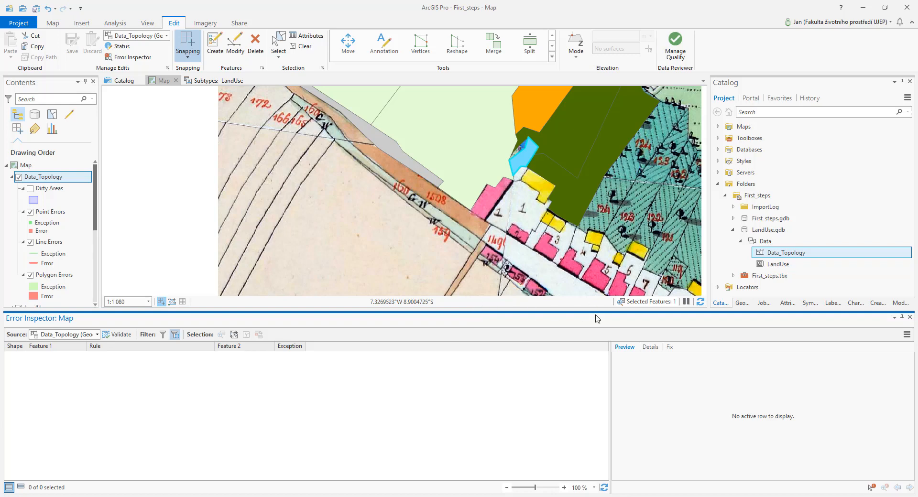
drag(598, 309, 595, 401)
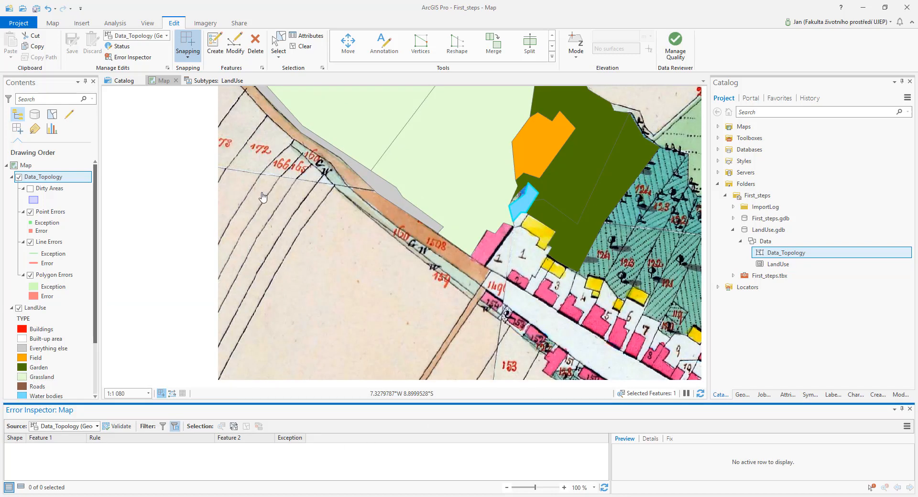
drag(346, 404, 335, 389)
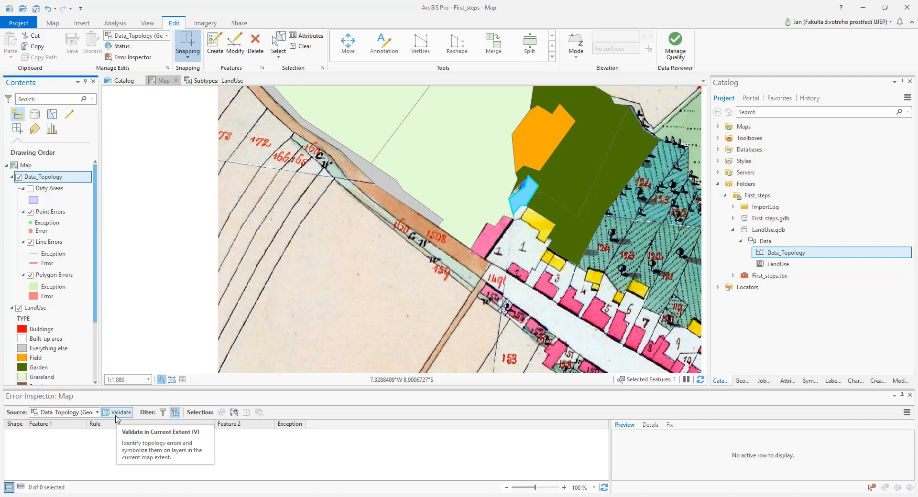
scroll(457, 205, down, 2)
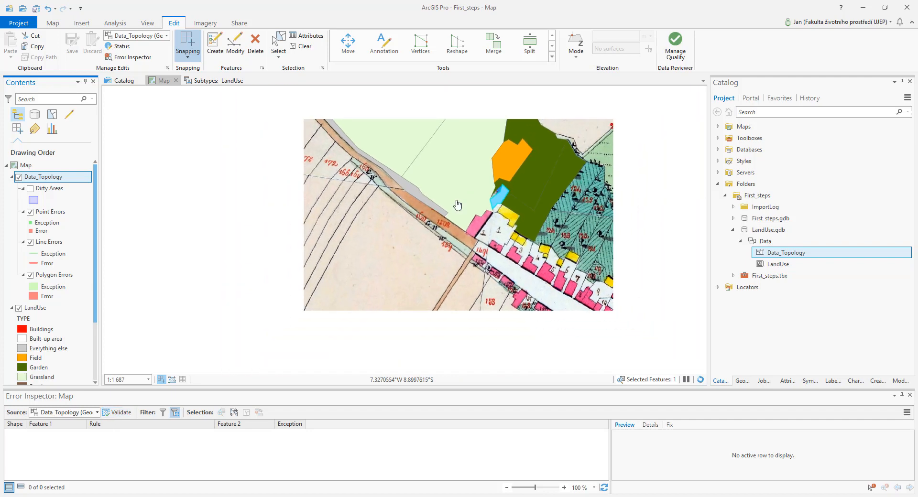
click(119, 412)
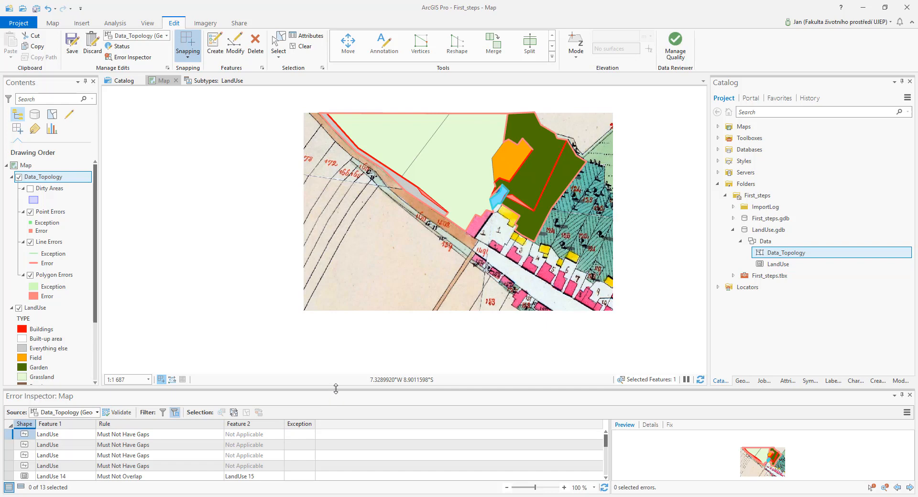
Enlarge the Error Inspector and look through its Must Not Have Gaps and Must Not Overlap errors, ending on the first gap error
drag(336, 388, 332, 326)
scroll(200, 424, down, 1)
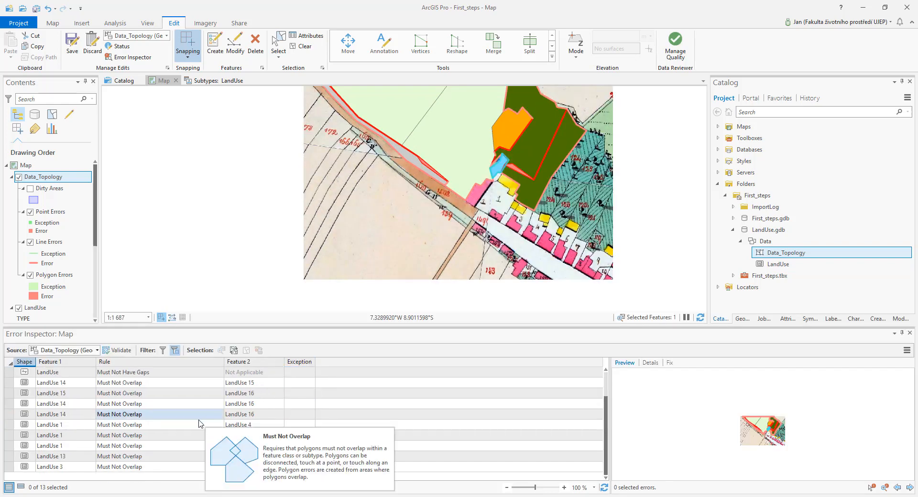
scroll(200, 423, up, 1)
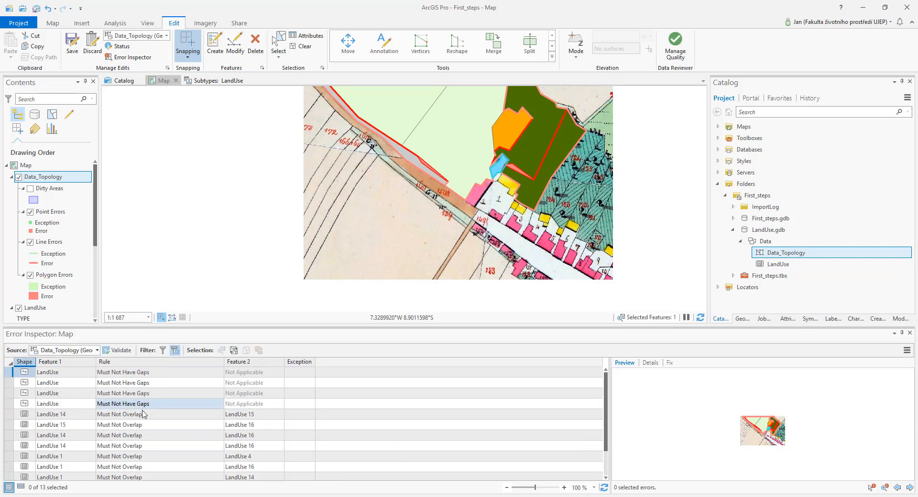
scroll(137, 448, down, 1)
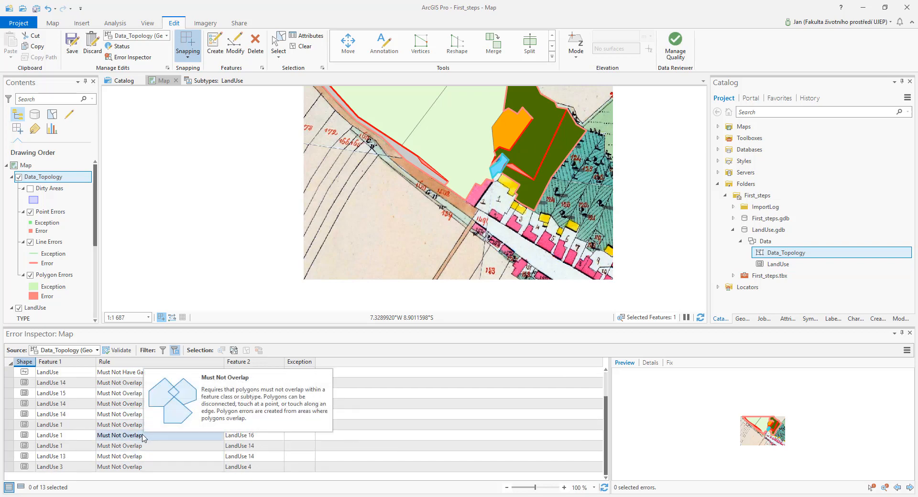
scroll(143, 436, up, 1)
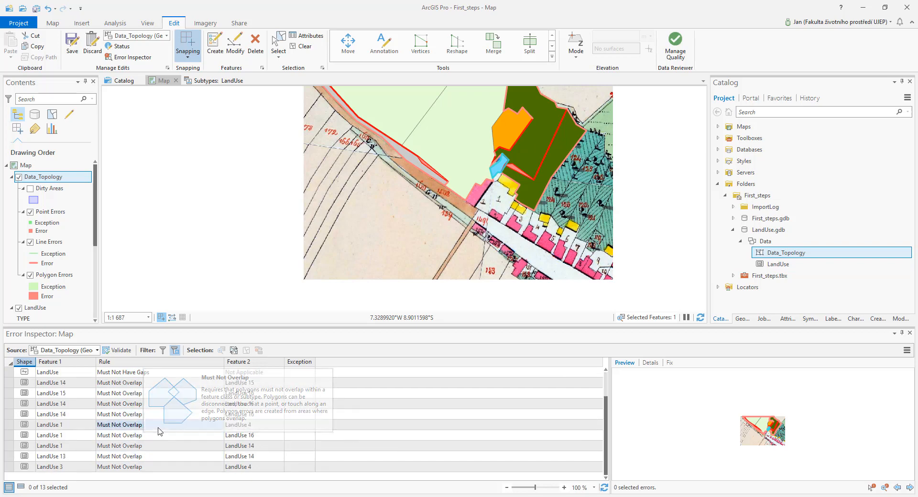
click(143, 372)
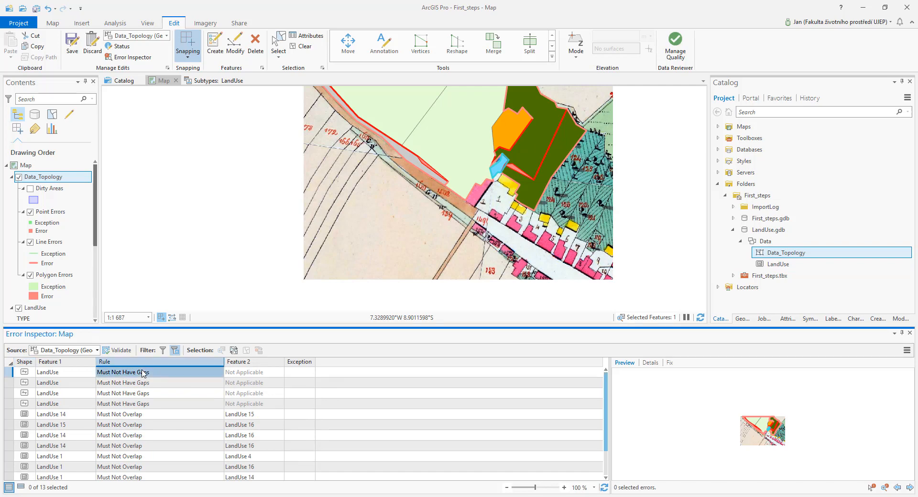
Inspect the second, third and fourth Must Not Have Gaps errors one by one in the Error Inspector preview
drag(494, 189, 490, 220)
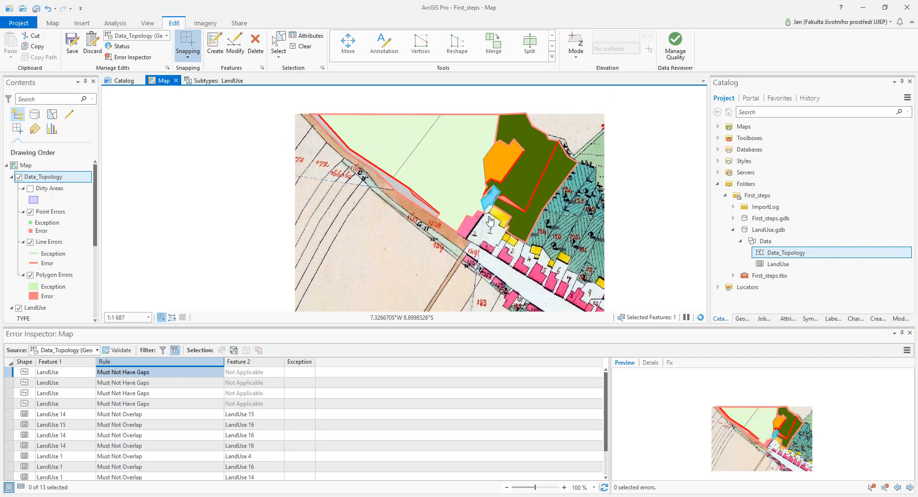
click(9, 382)
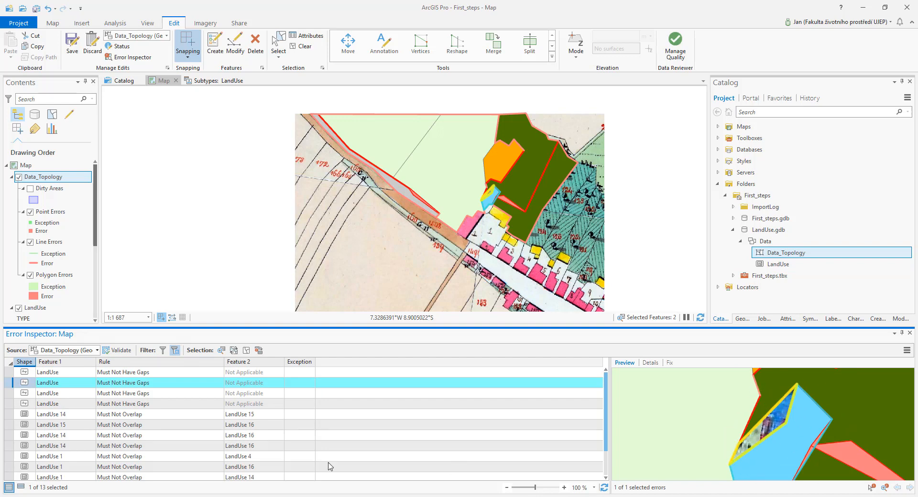
click(25, 373)
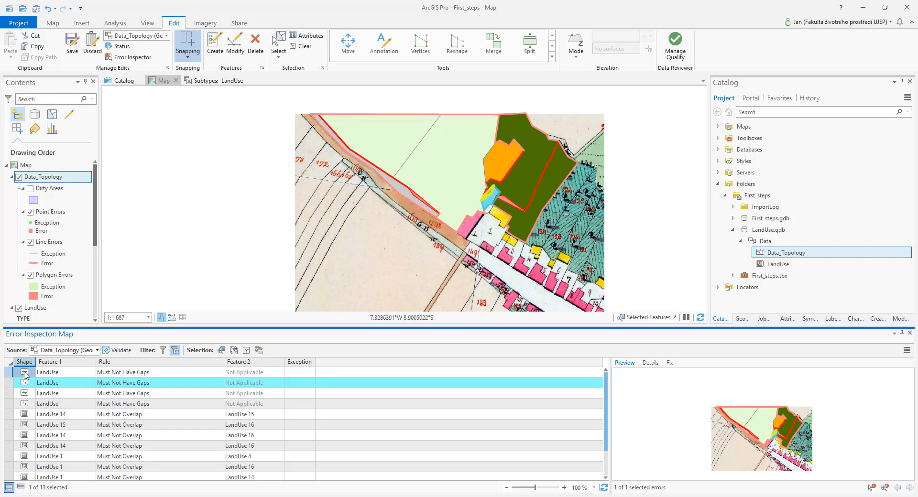
click(25, 393)
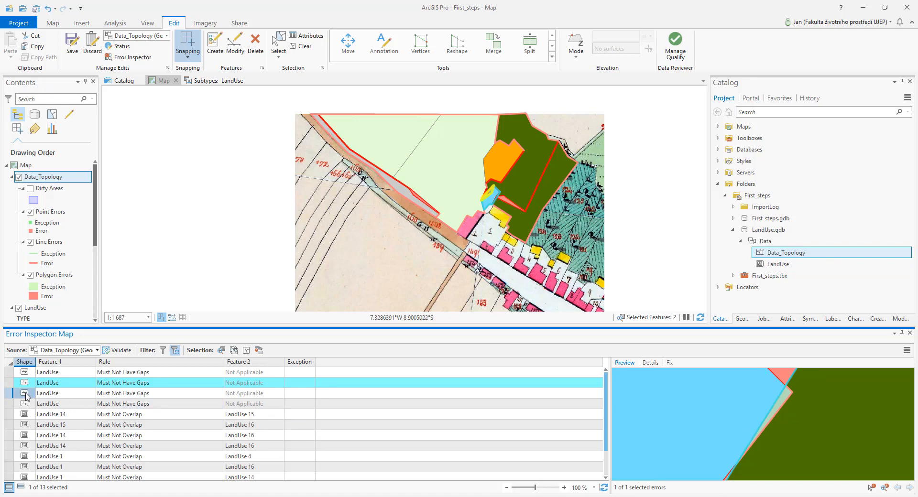
click(10, 394)
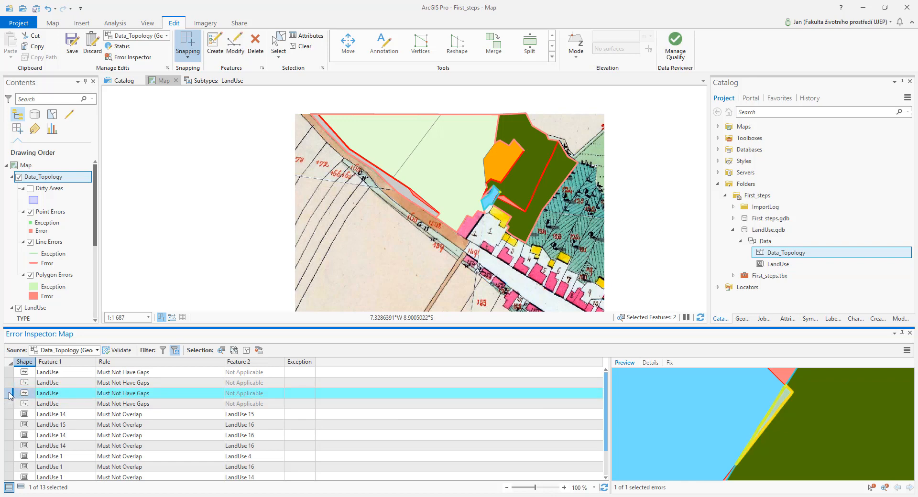
click(10, 409)
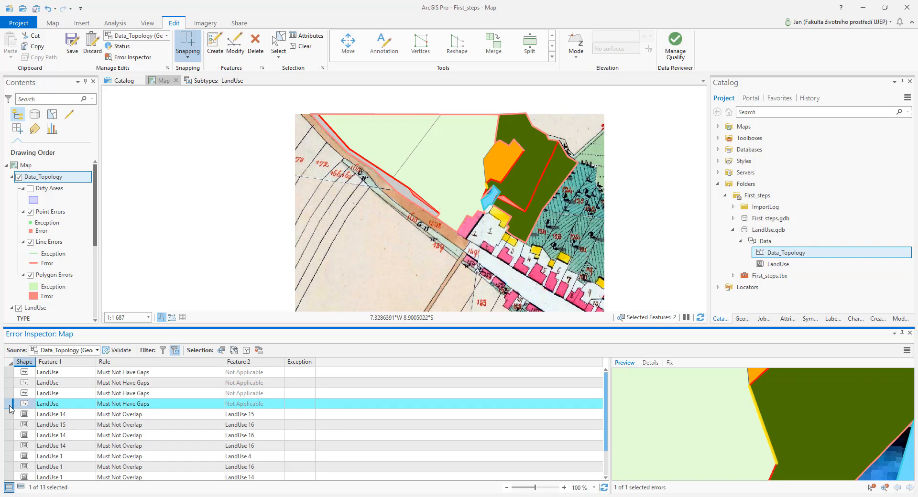
Examine the fourth gap error up close along the border between the grassland and garden polygons
scroll(501, 175, up, 3)
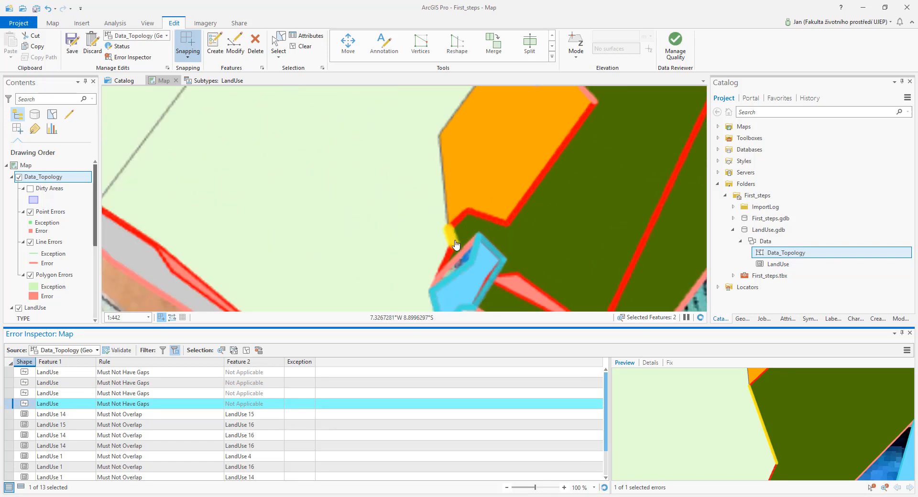
scroll(456, 245, up, 10)
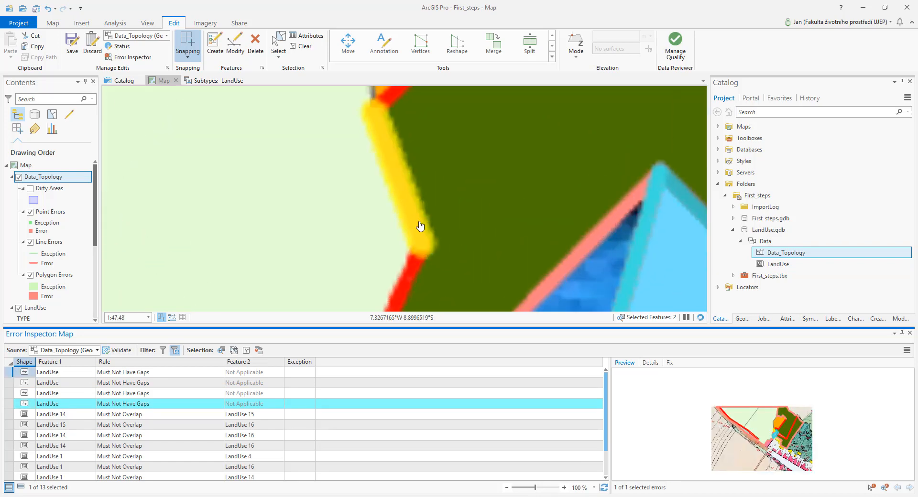
scroll(420, 226, up, 8)
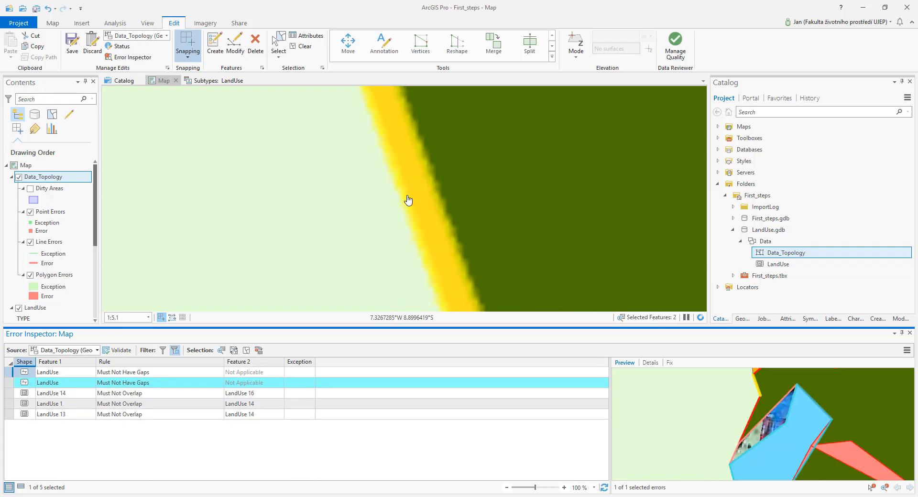
scroll(473, 183, up, 3)
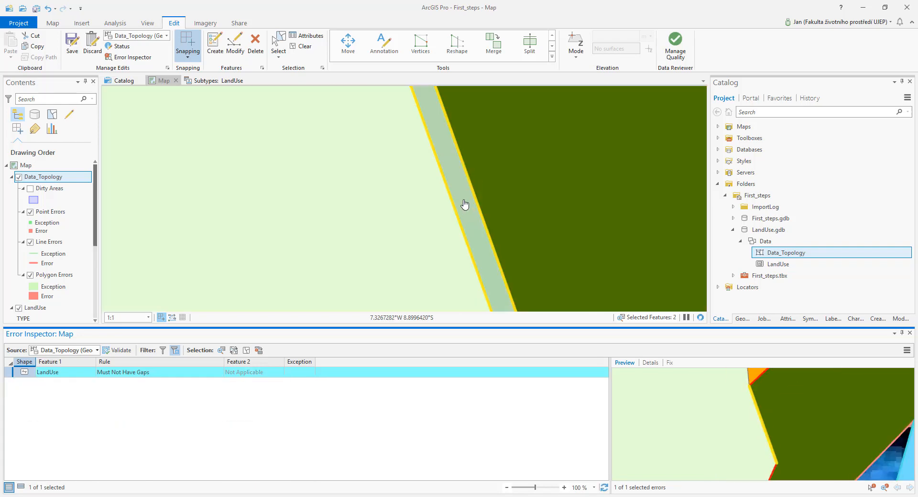
scroll(501, 242, down, 3)
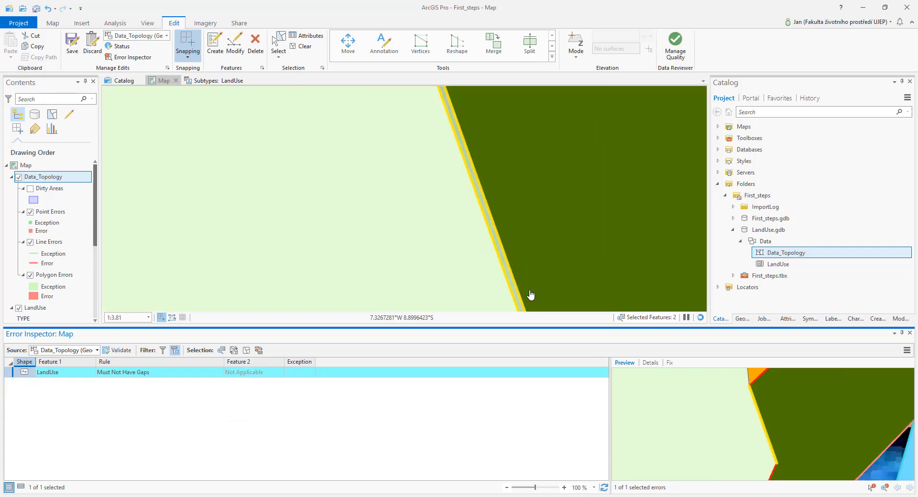
drag(530, 296, 452, 143)
scroll(458, 196, down, 2)
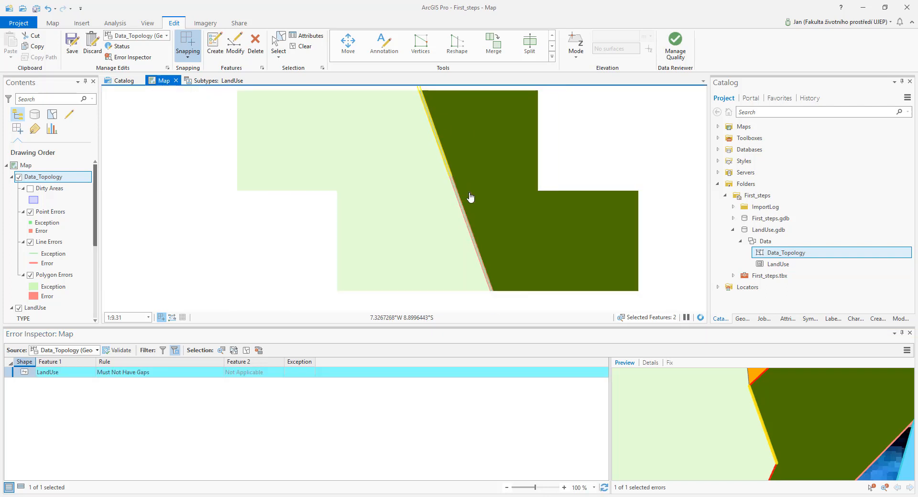
scroll(496, 196, down, 4)
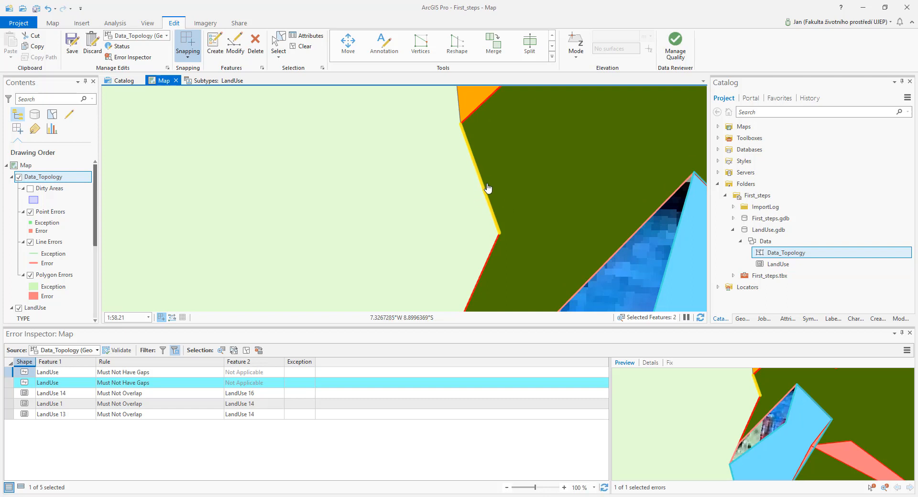
scroll(487, 188, up, 1)
scroll(486, 191, up, 5)
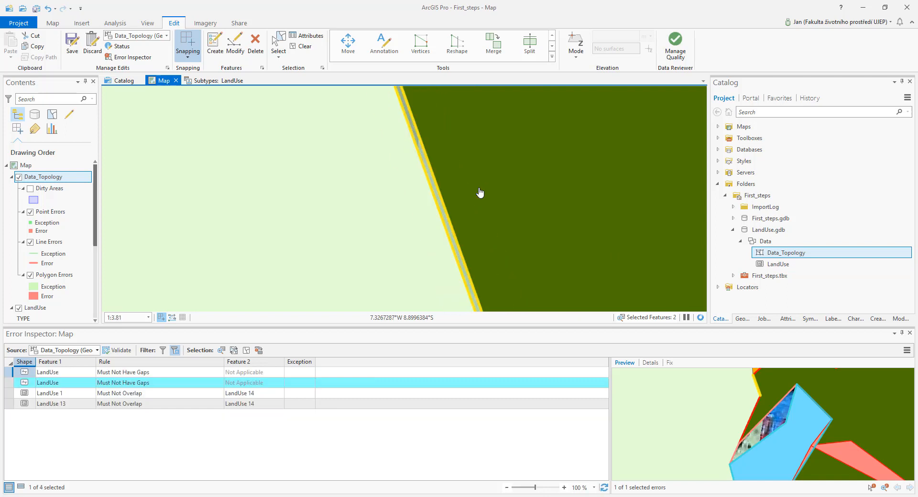
Review the selected gap error's details and fix it with Create Feature to fill the gap with a new polygon
right_click(439, 203)
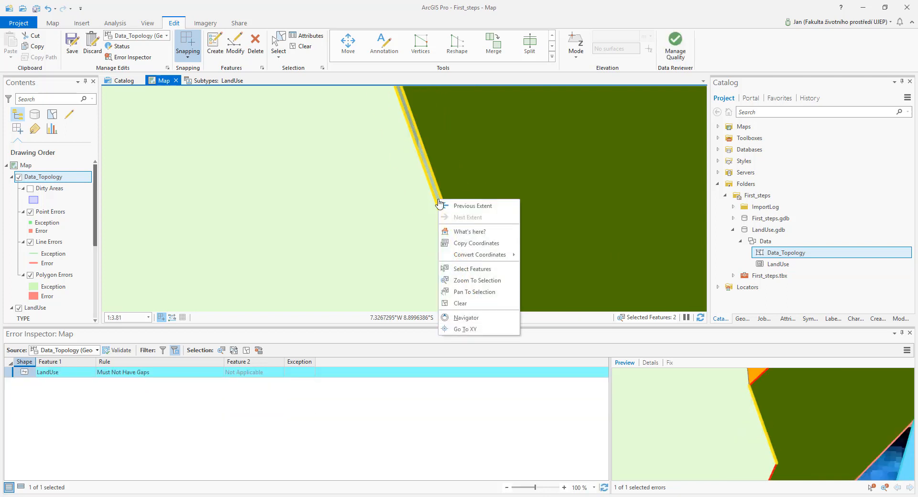
click(128, 376)
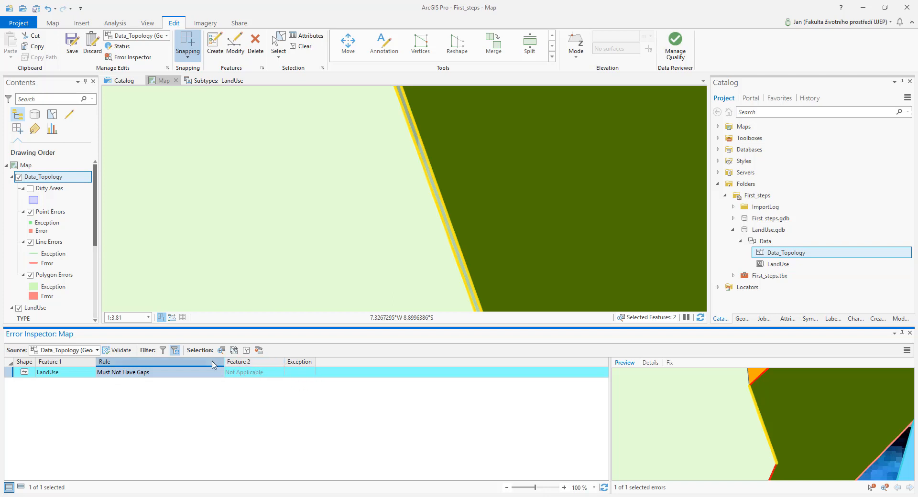
click(408, 421)
drag(725, 459, 672, 401)
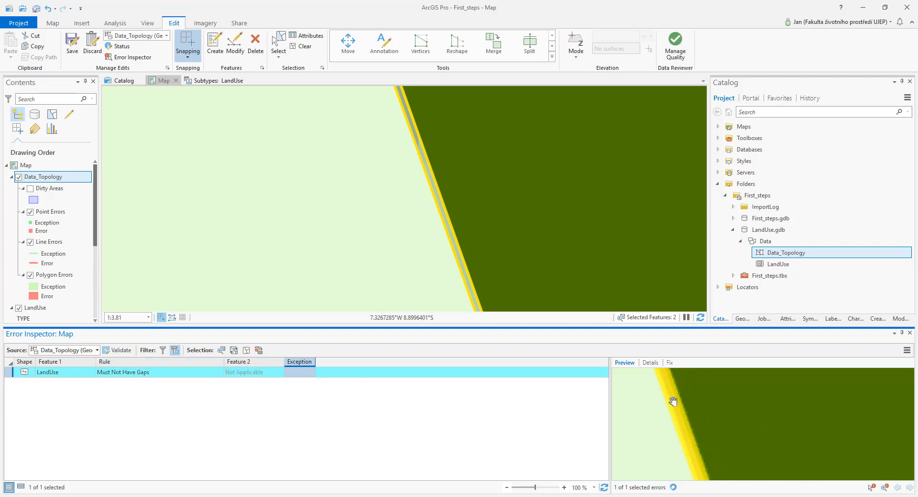
click(650, 363)
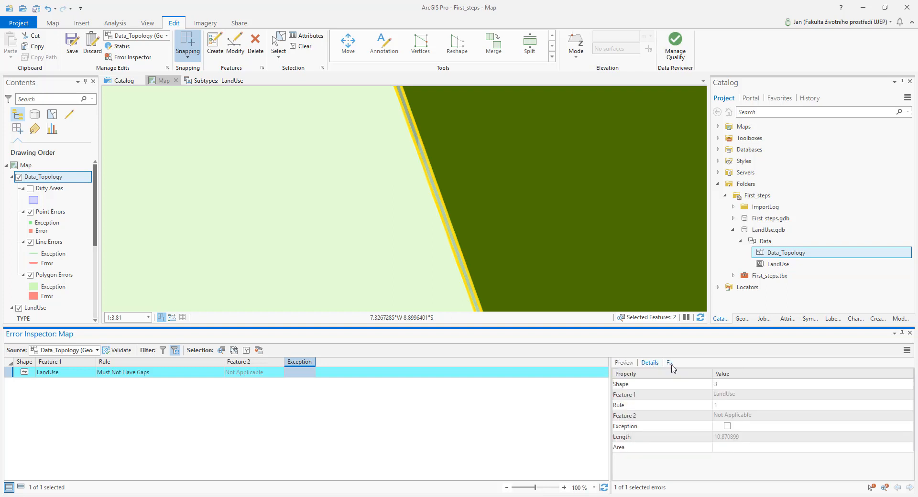
click(669, 363)
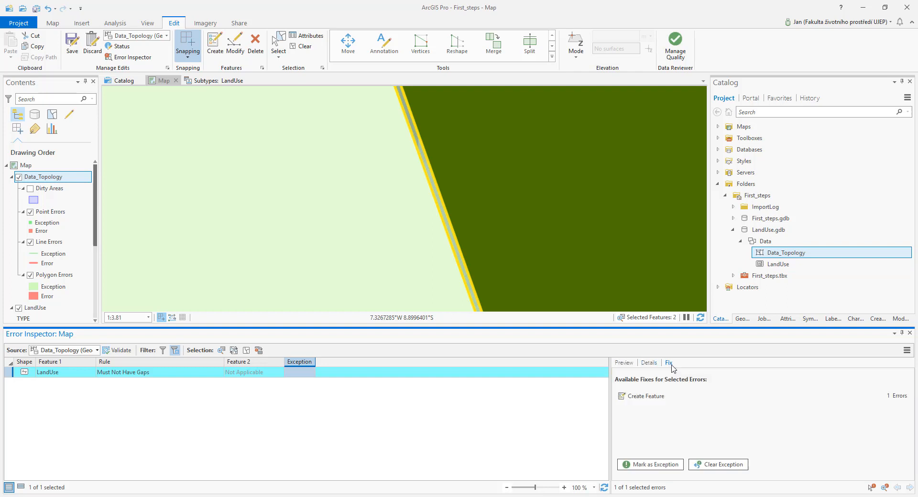
click(643, 405)
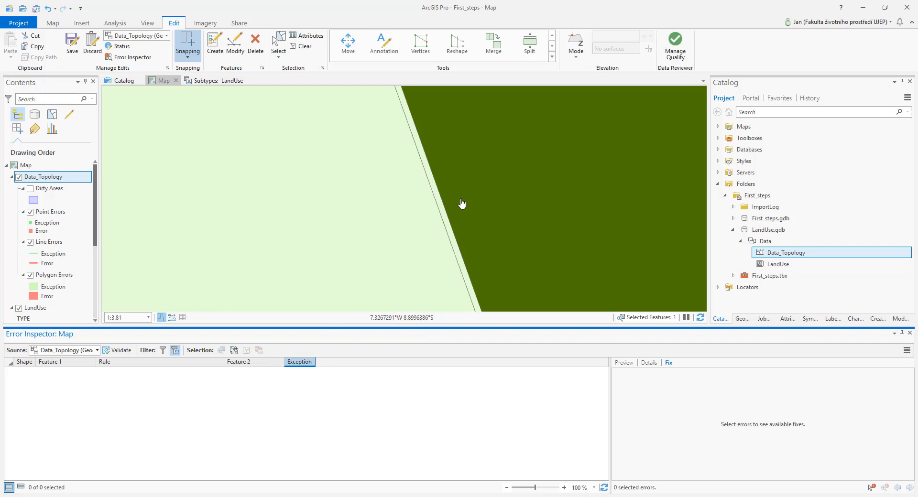
Check the TYPE attribute of the new sliver polygon in its pop-up and close the pop-up
click(431, 185)
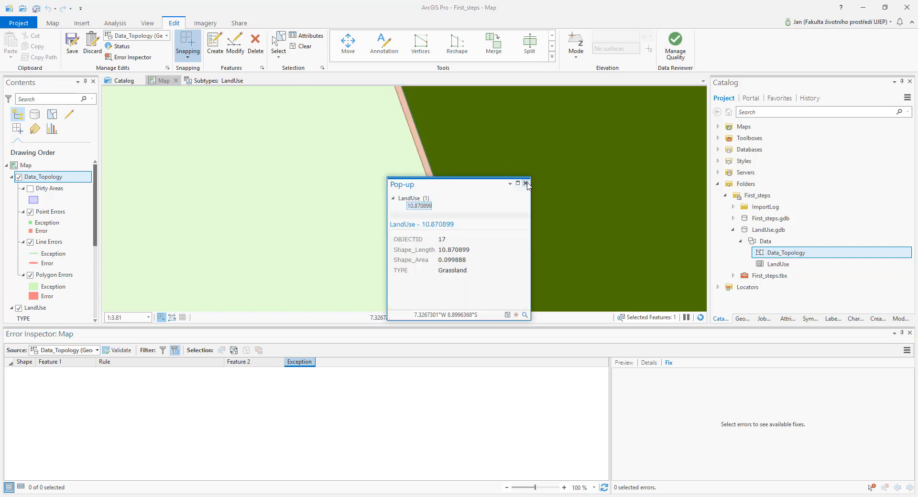
double_click(453, 271)
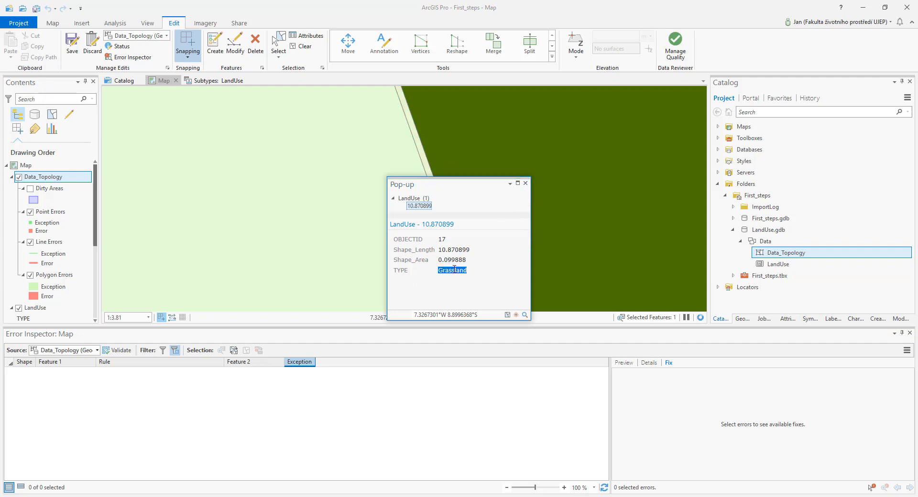
click(525, 183)
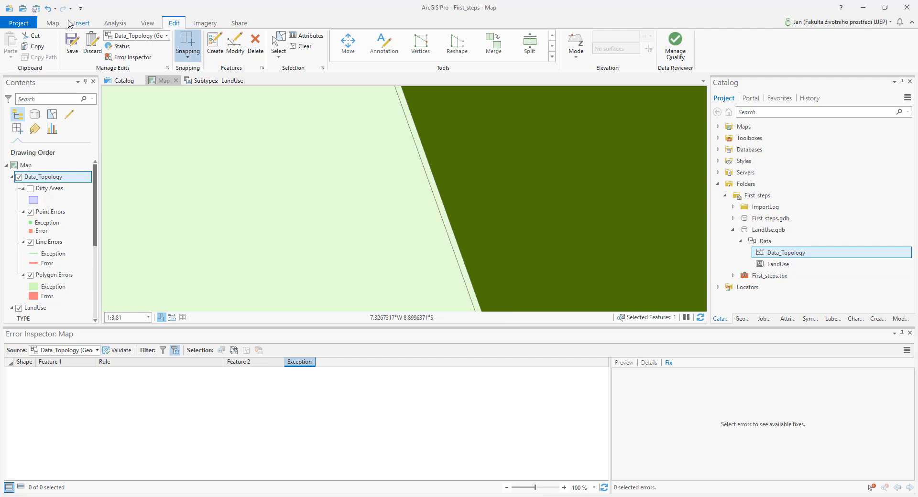
Select the new sliver polygon on the map and validate the topology in the current extent
click(52, 24)
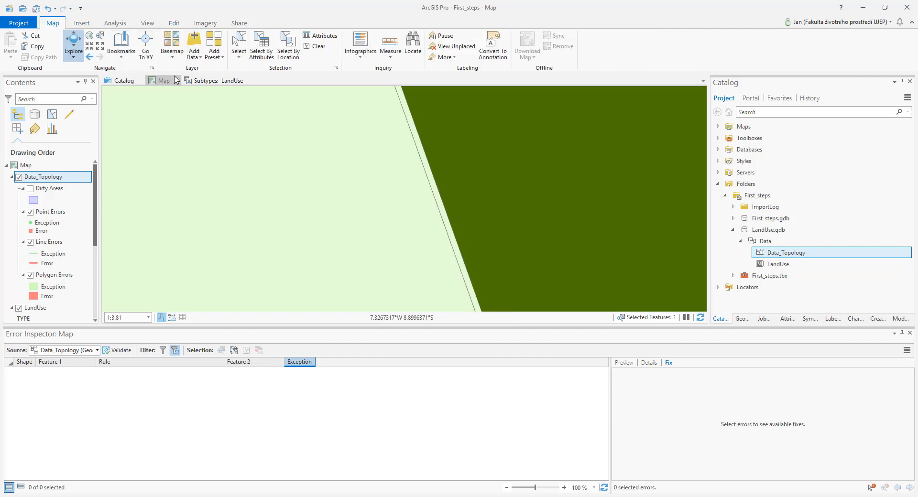
click(239, 45)
click(426, 168)
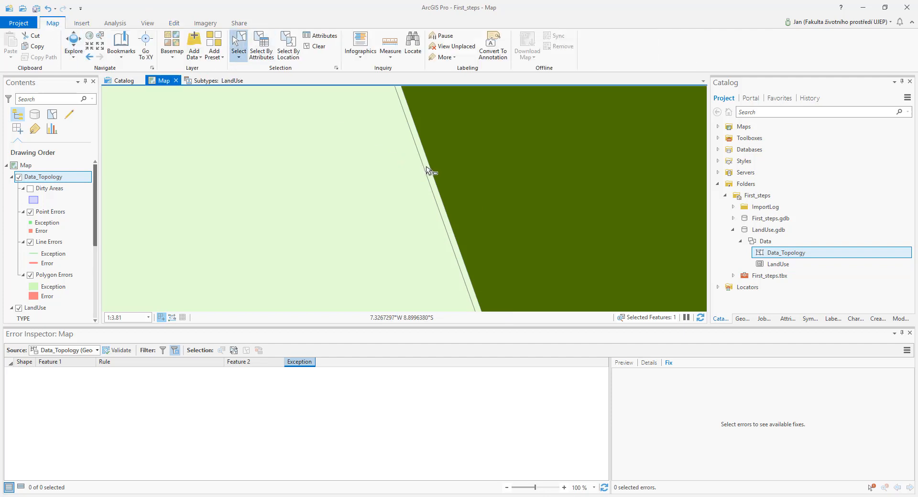
click(123, 350)
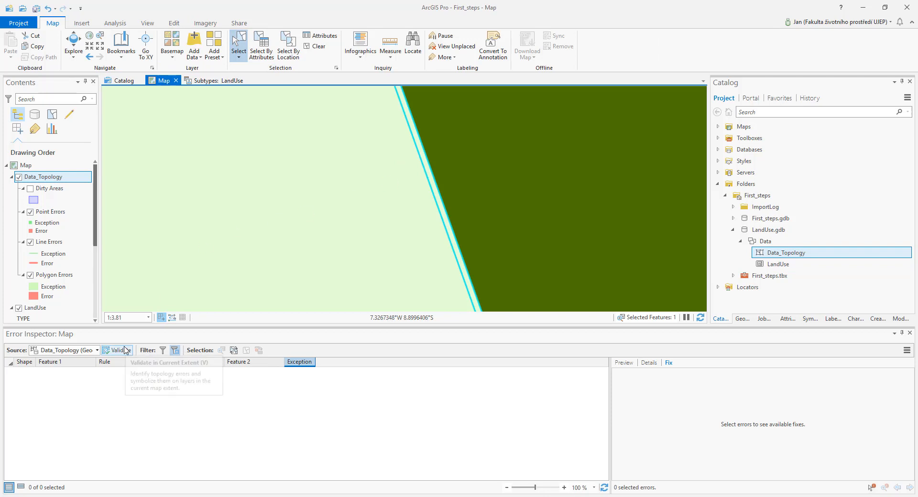
Open the attribute table of the LandUse layer
right_click(49, 179)
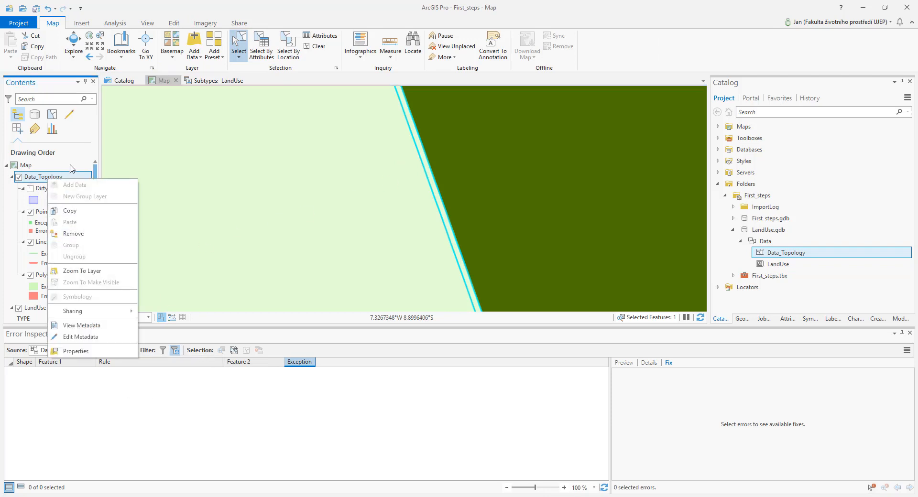
click(93, 176)
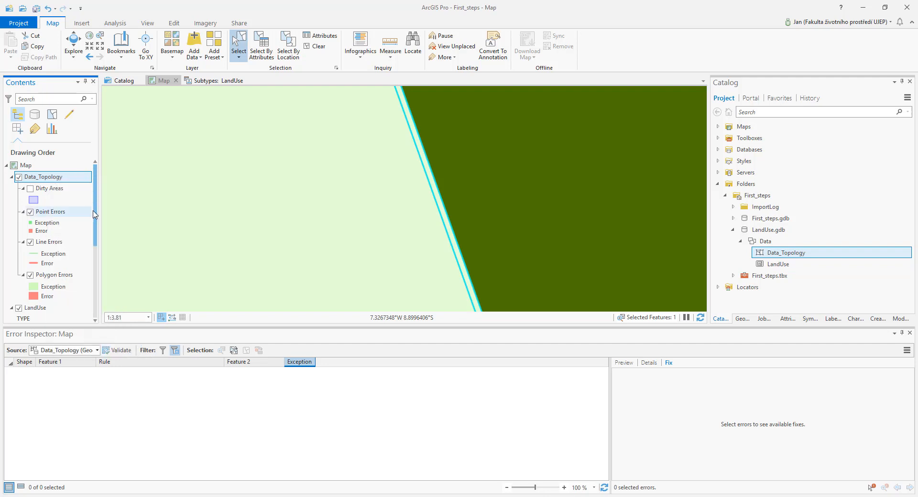
scroll(48, 225, down, 3)
right_click(46, 221)
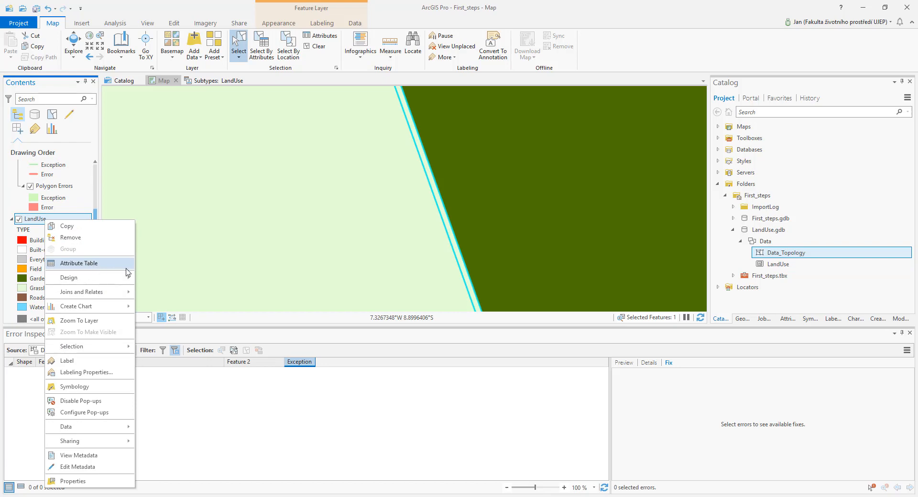
click(116, 263)
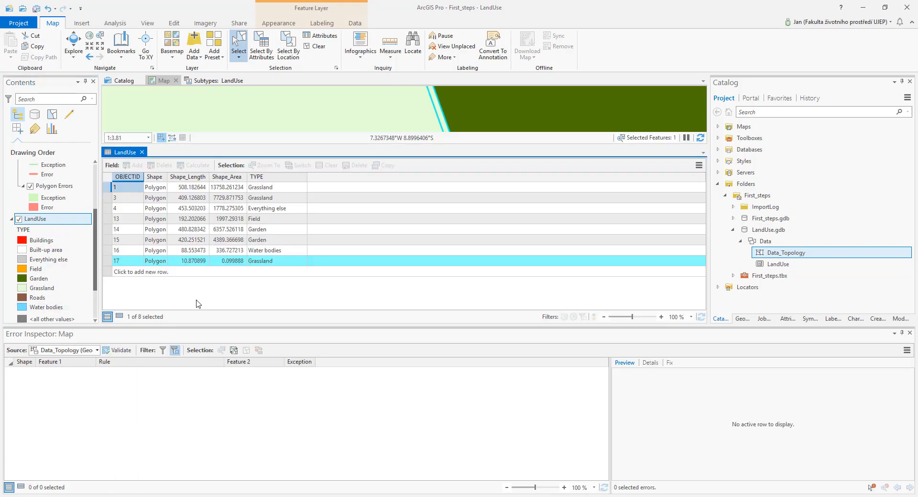
Set the selected sliver polygon's TYPE to Garden, accept the new subtype's default attributes, and close the table
click(281, 264)
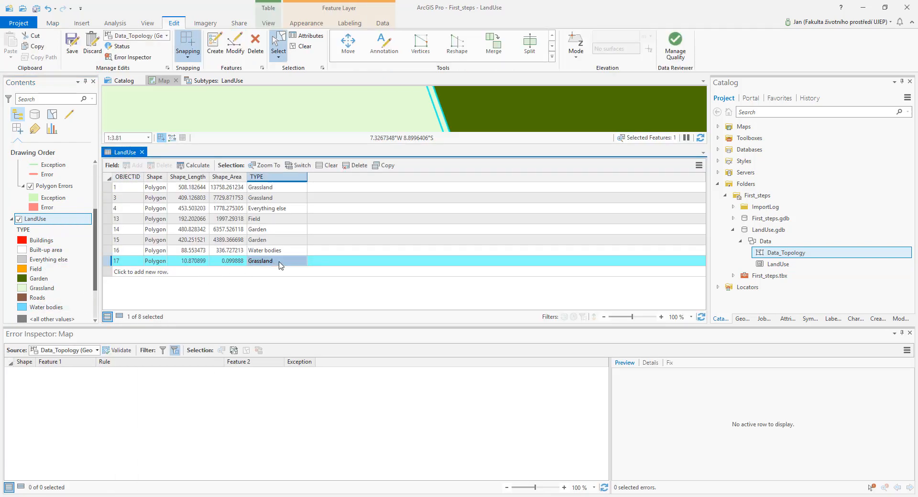
click(280, 265)
click(302, 262)
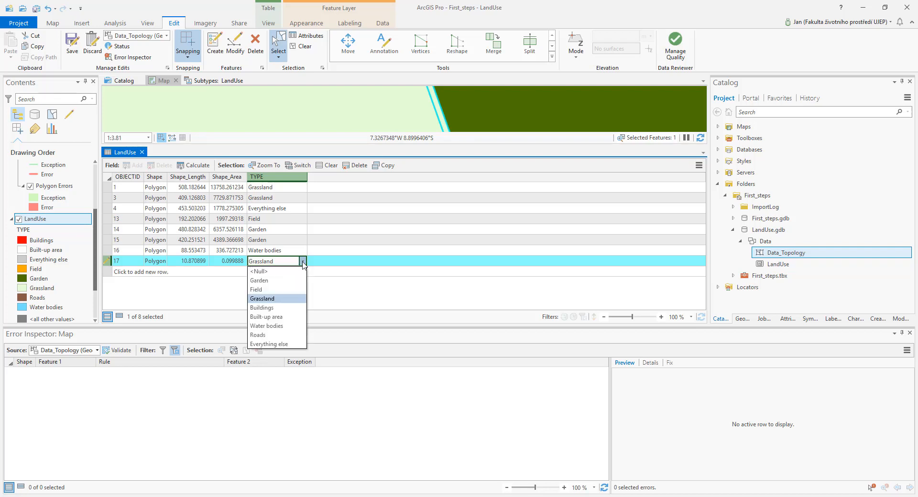
click(280, 281)
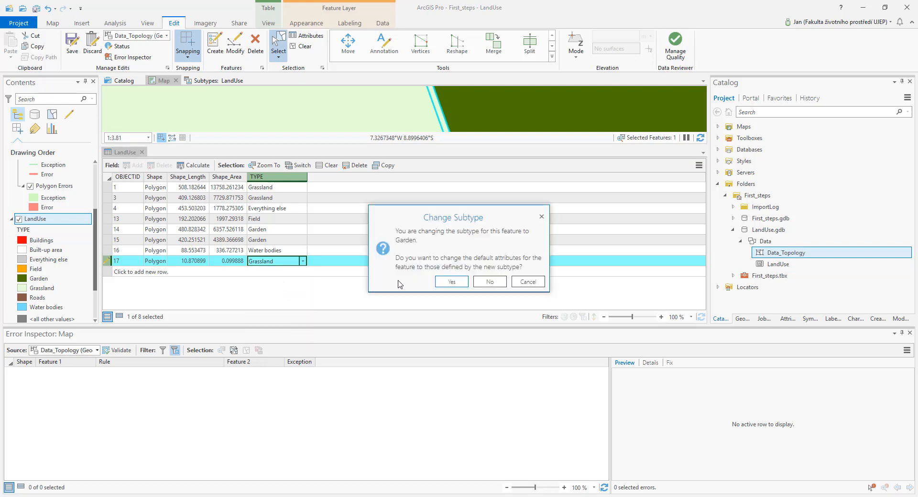
click(458, 282)
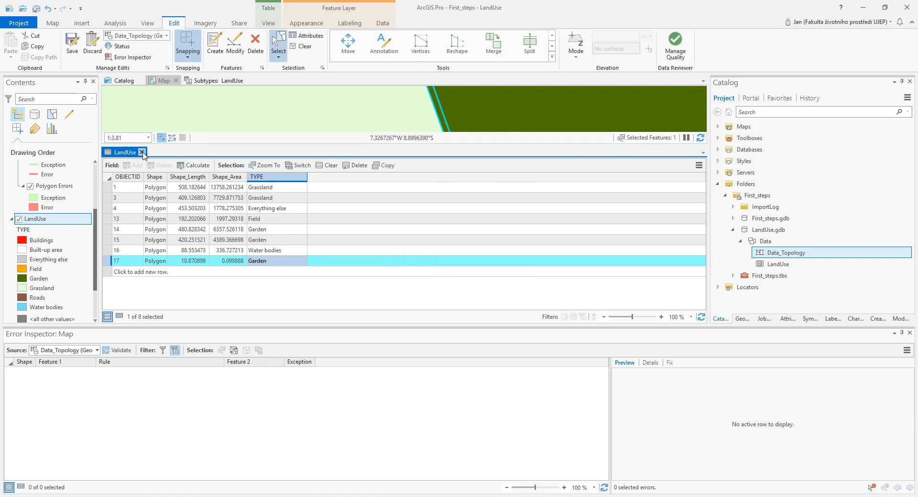
click(142, 152)
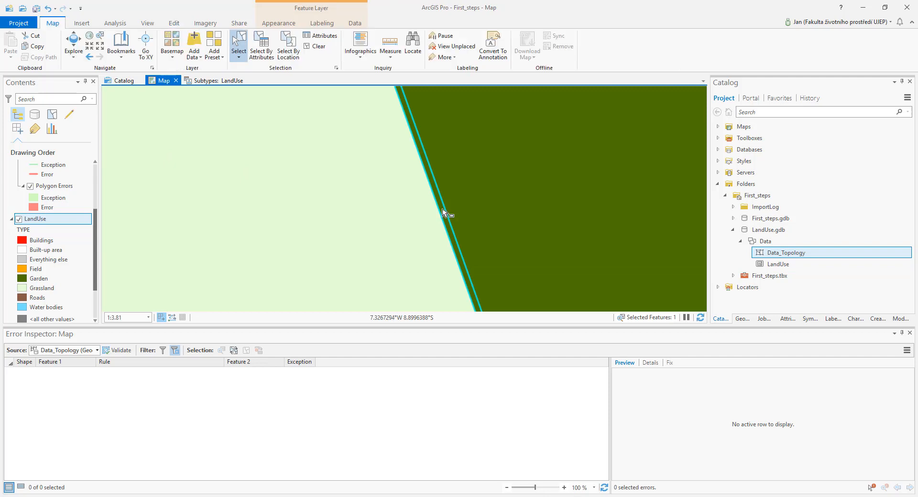
Mark the Must Not Have Gaps error along the outer boundary of all LandUse polygons as an exception
scroll(442, 214, down, 5)
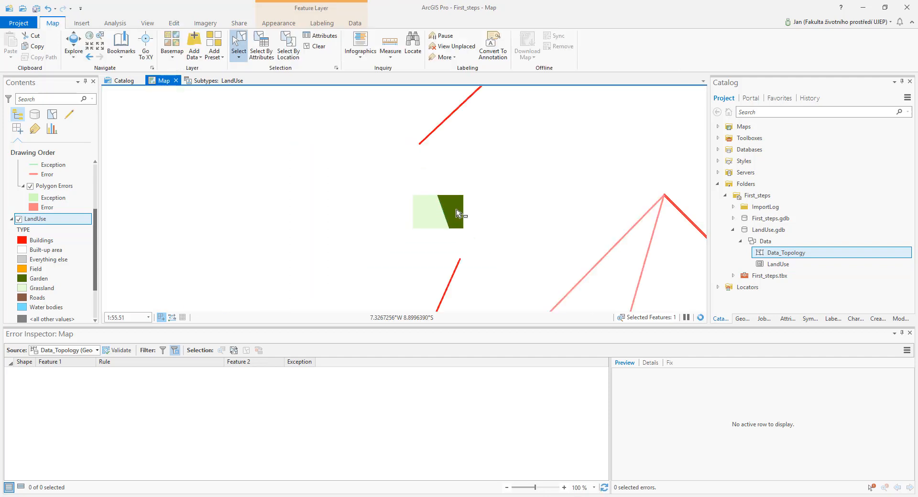
scroll(458, 213, down, 3)
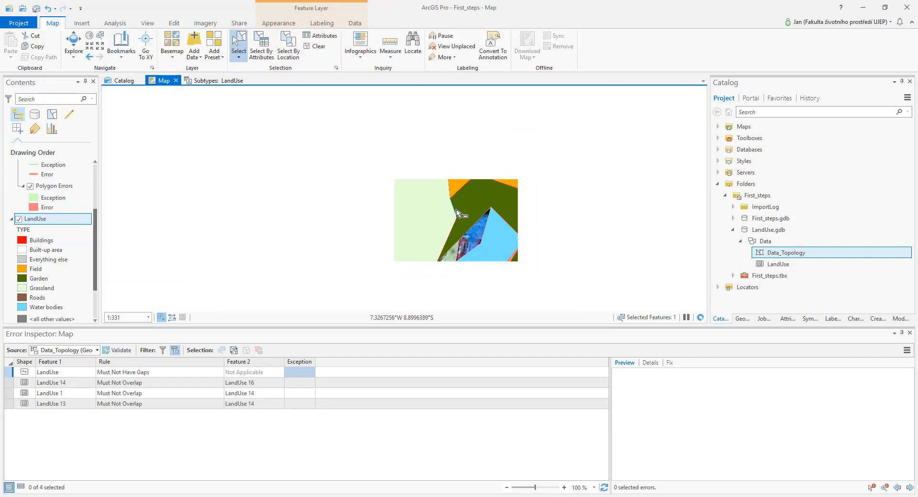
scroll(458, 213, down, 4)
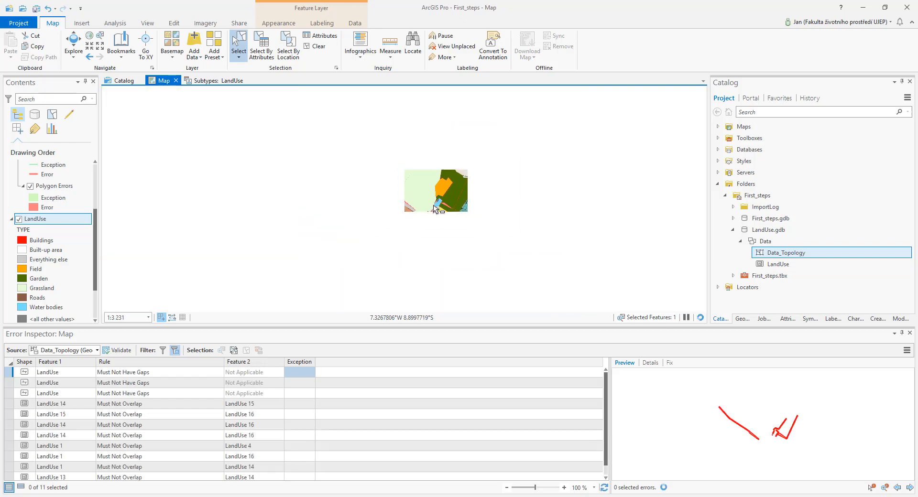
scroll(389, 231, down, 2)
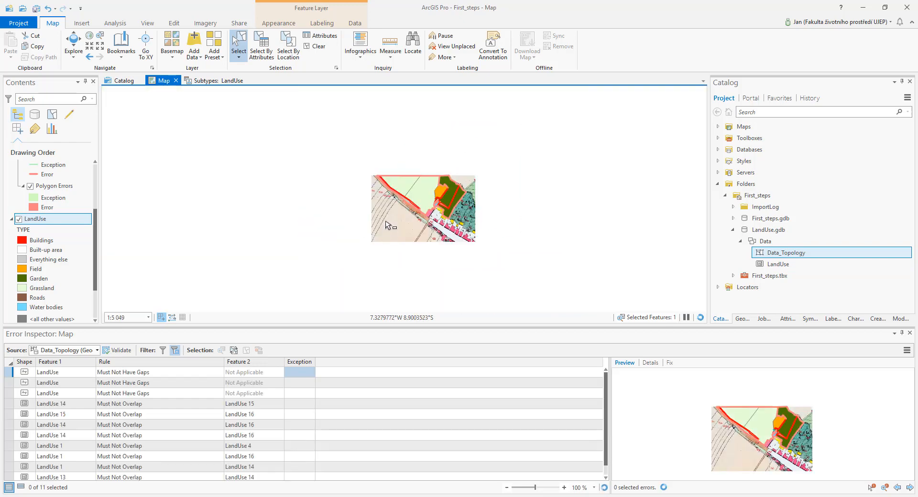
click(10, 375)
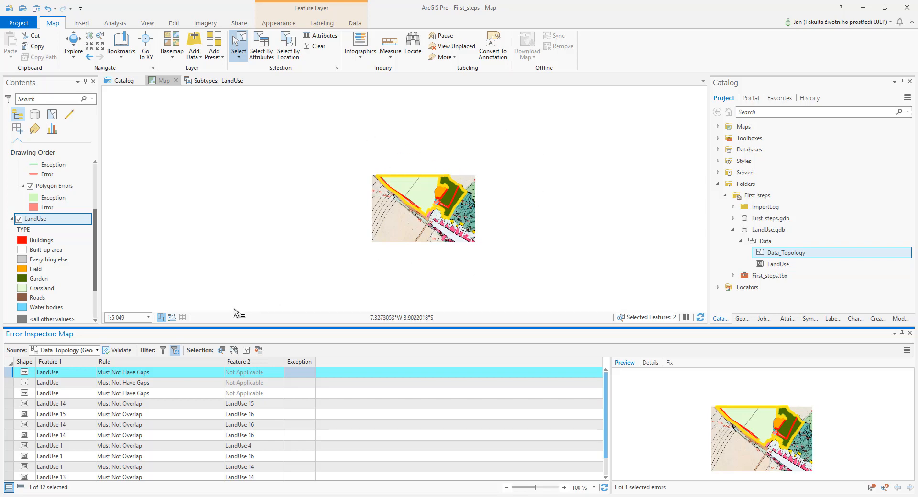
click(669, 363)
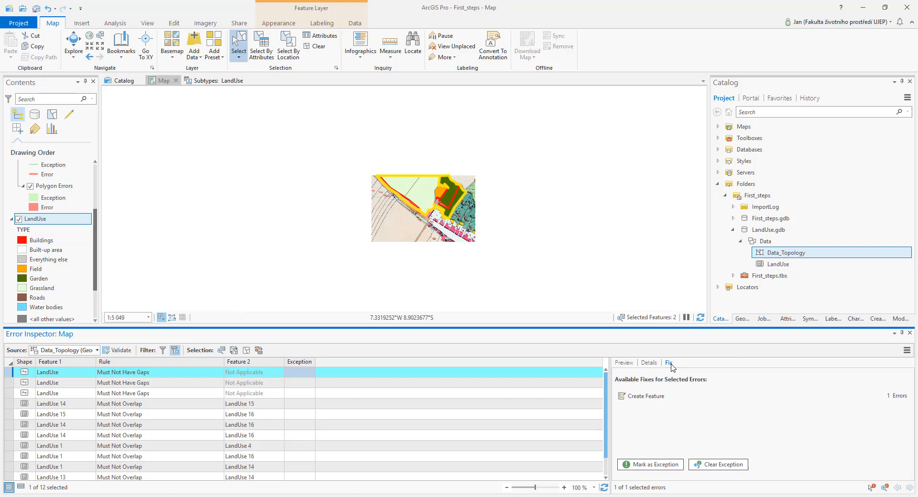
click(650, 465)
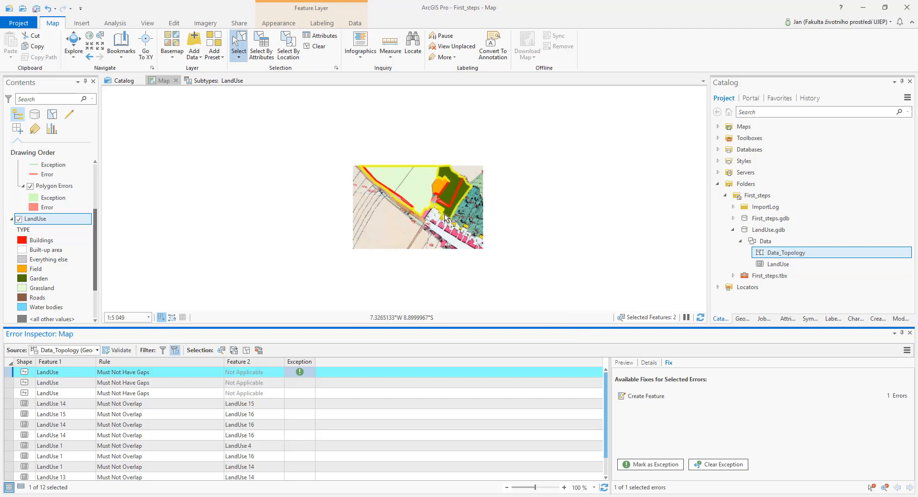
Fix the Must Not Overlap error between garden polygons LandUse 14 and LandUse 15 by merging the overlap into LandUse 14
scroll(442, 220, up, 3)
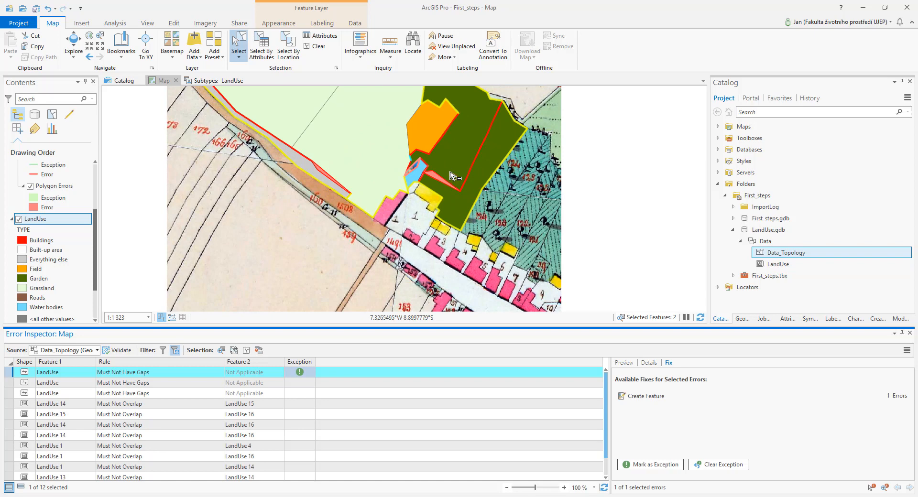
scroll(452, 177, up, 3)
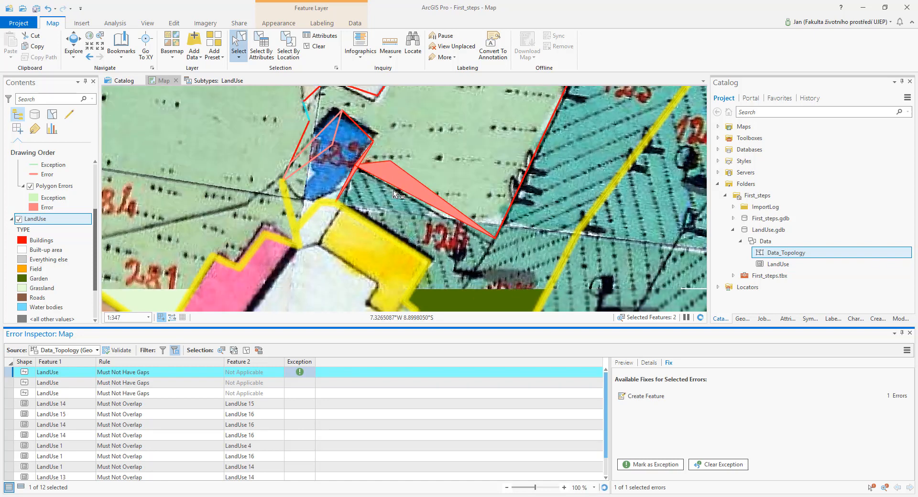
scroll(442, 208, up, 4)
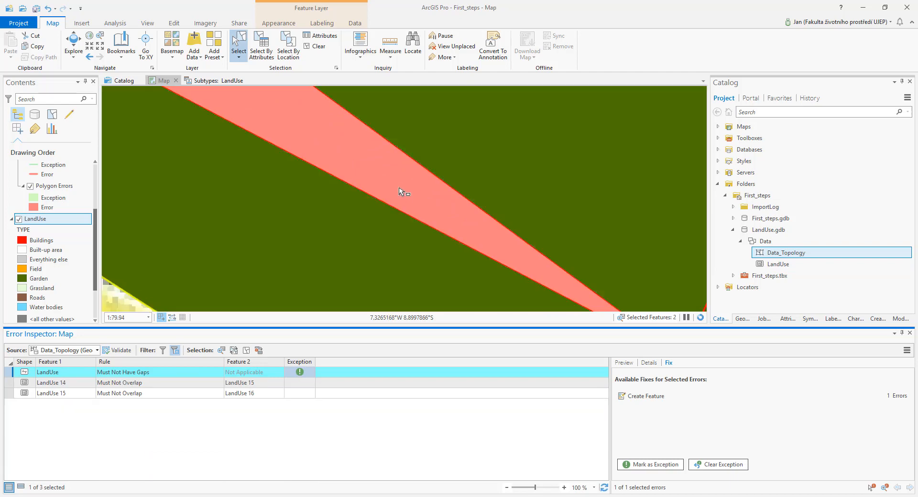
scroll(404, 192, down, 1)
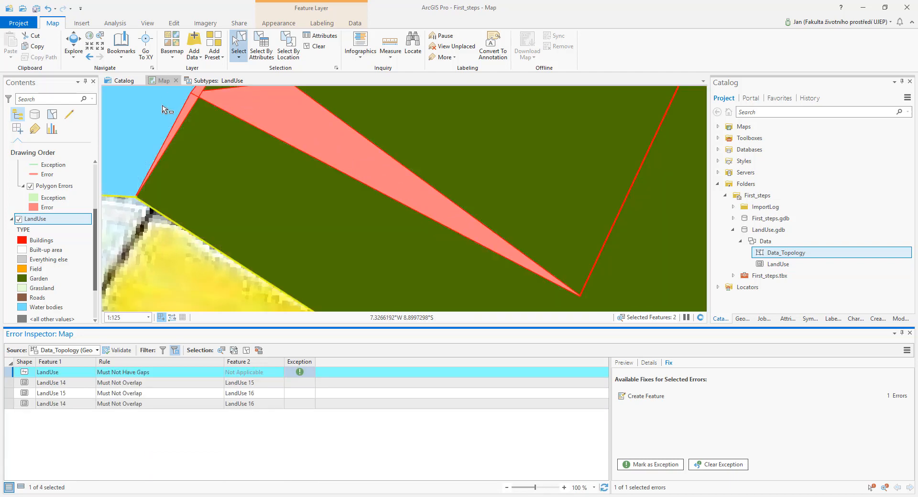
click(10, 384)
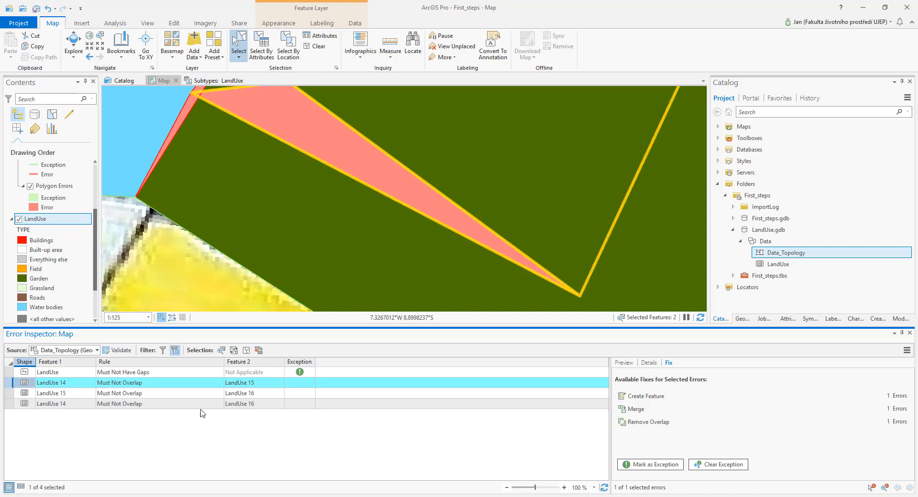
click(643, 411)
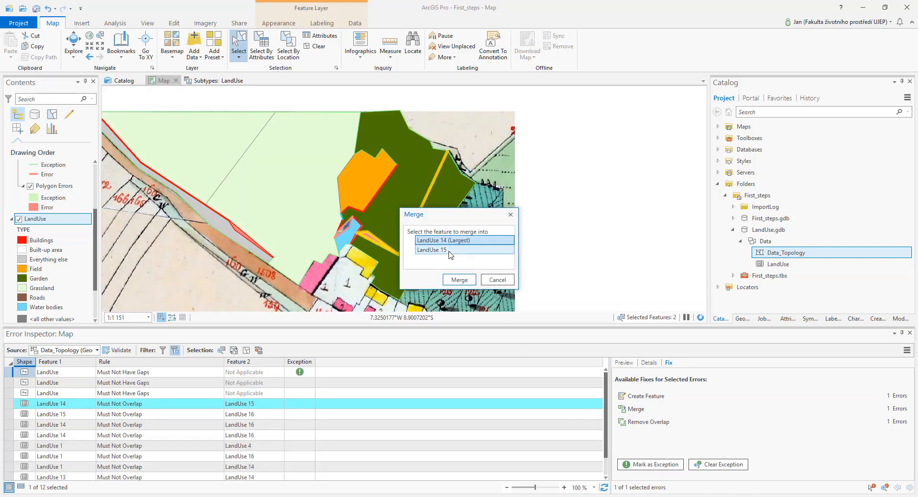
click(437, 248)
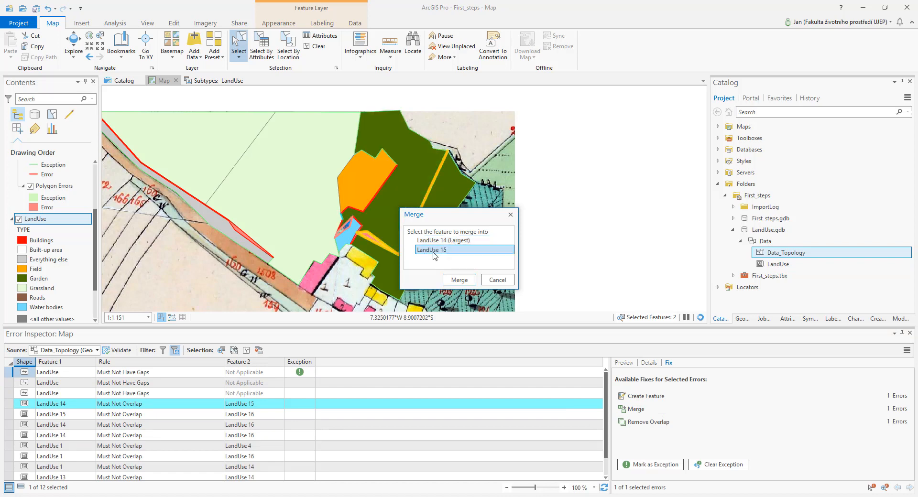
click(436, 242)
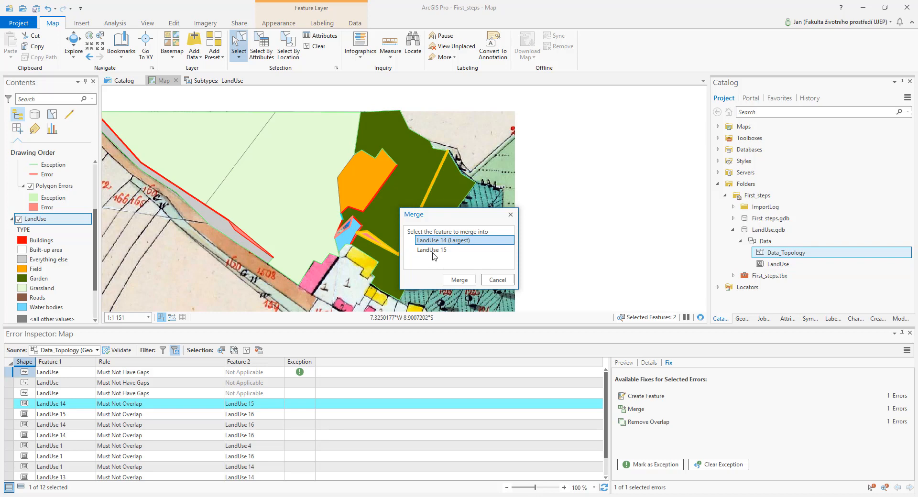
click(458, 279)
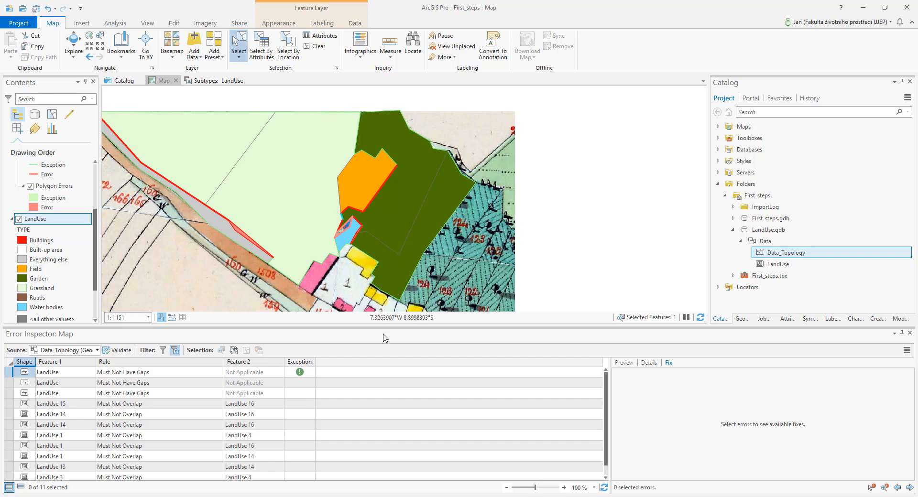
scroll(389, 258, down, 3)
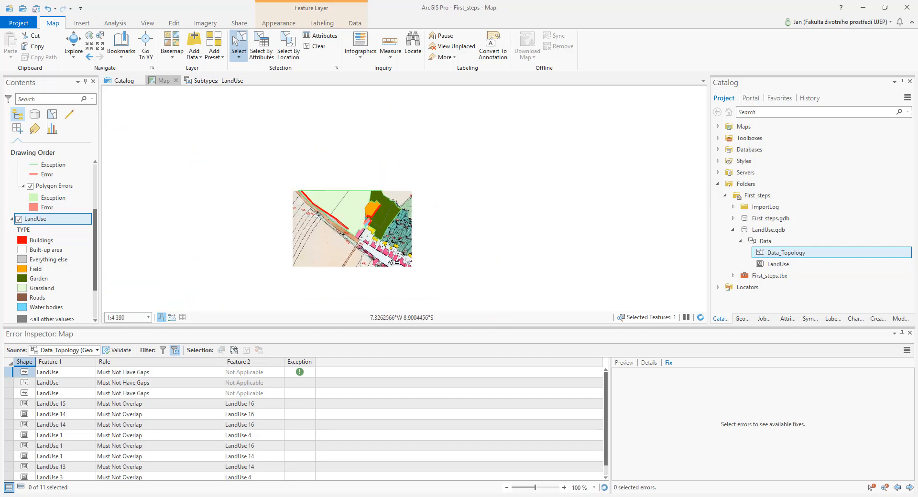